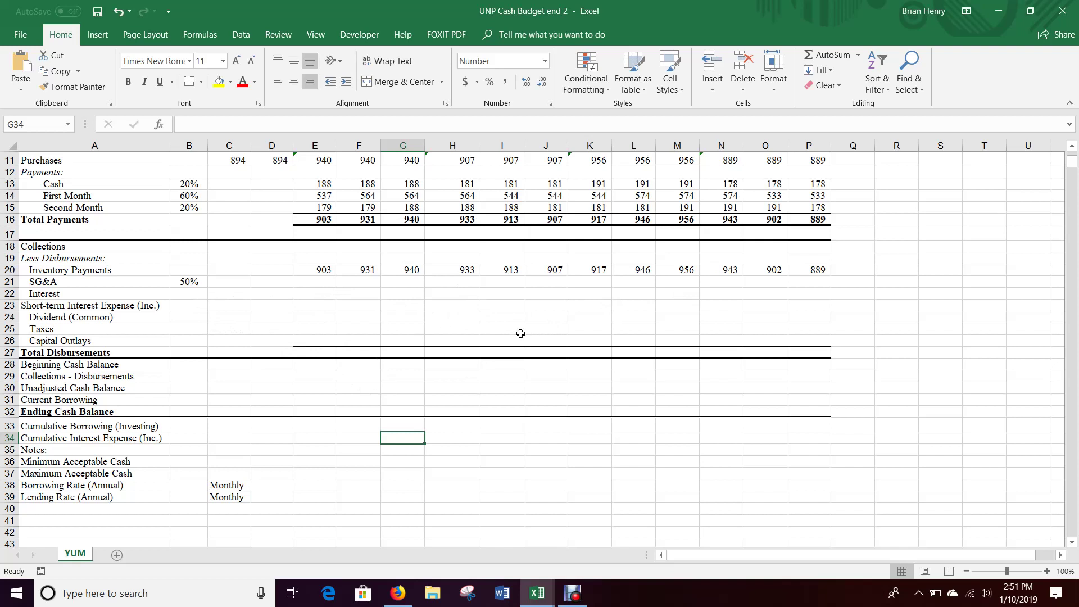
Confirm the 50% SG&A rate in B21, then switch to the UNP Financials Wired workbook
click(110, 285)
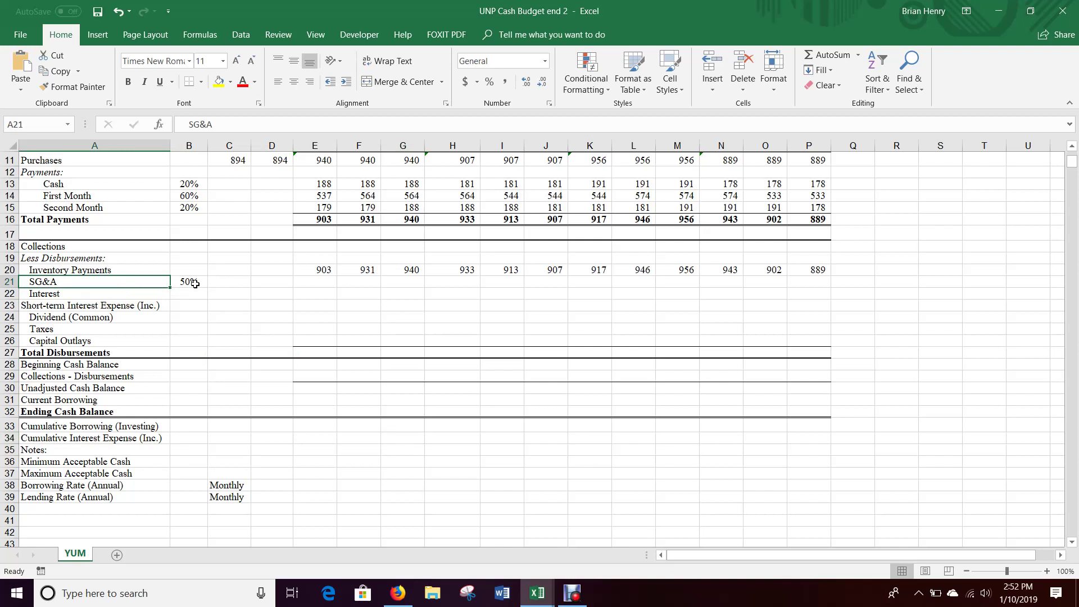
click(195, 284)
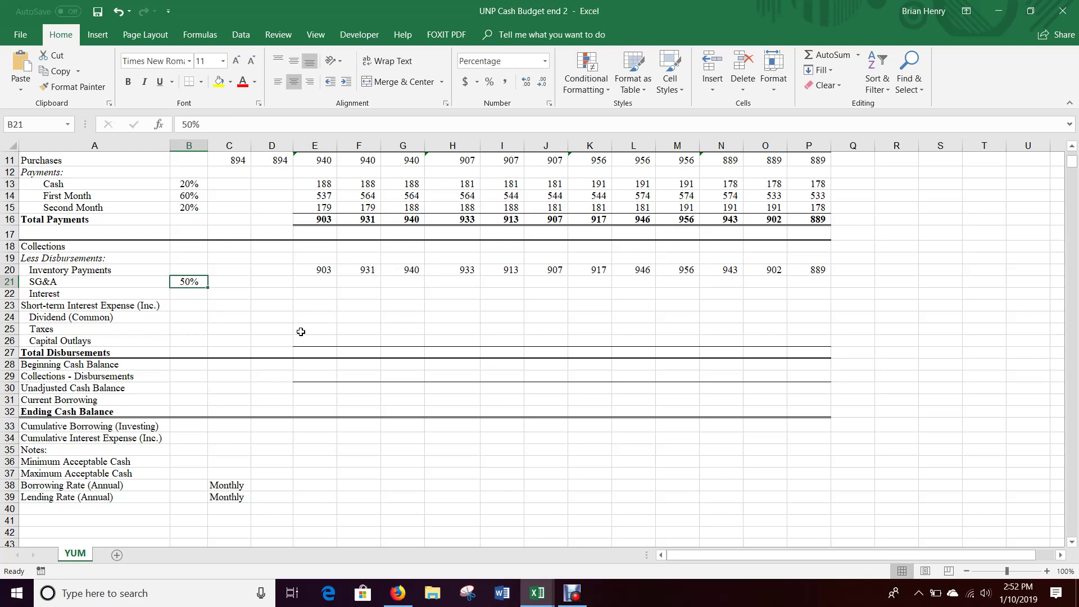
click(536, 593)
click(583, 545)
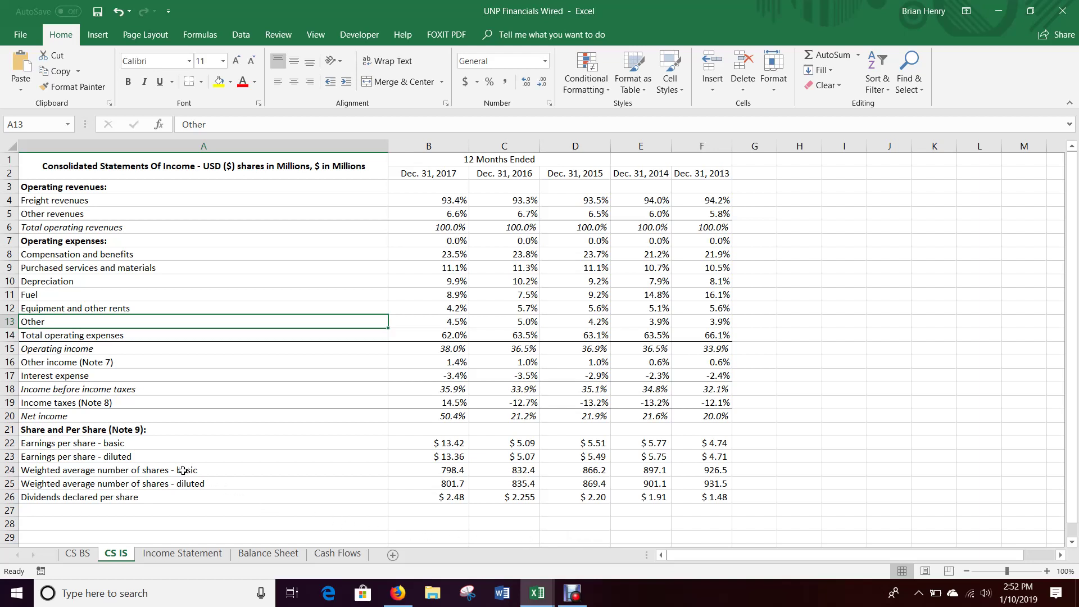
Review the Income Statement, then select Other's 2013–2017 percentages (B13:F13) on CS IS
click(166, 556)
click(137, 279)
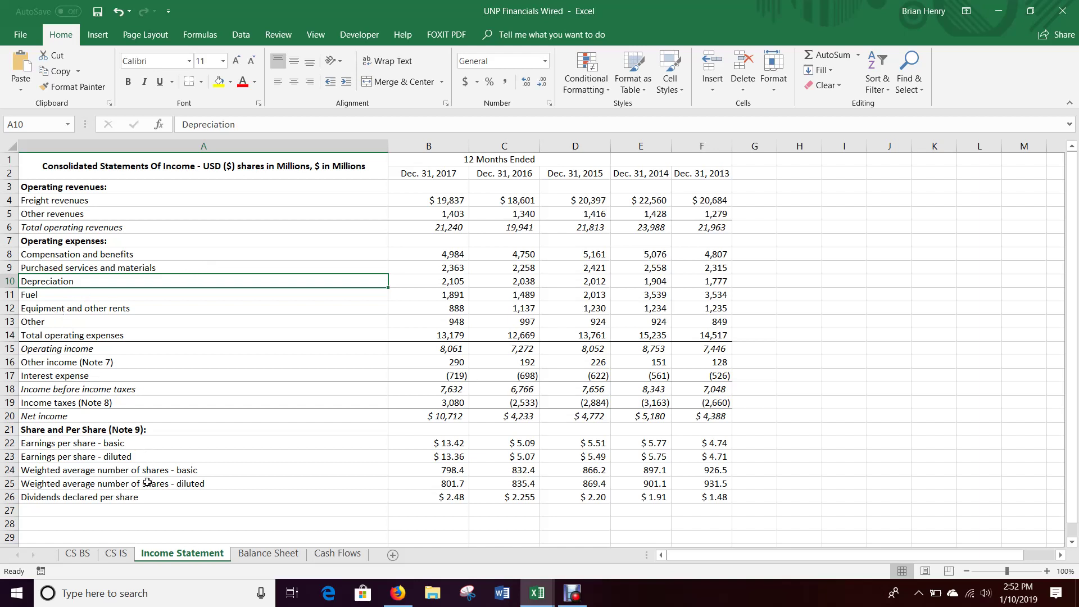
click(116, 553)
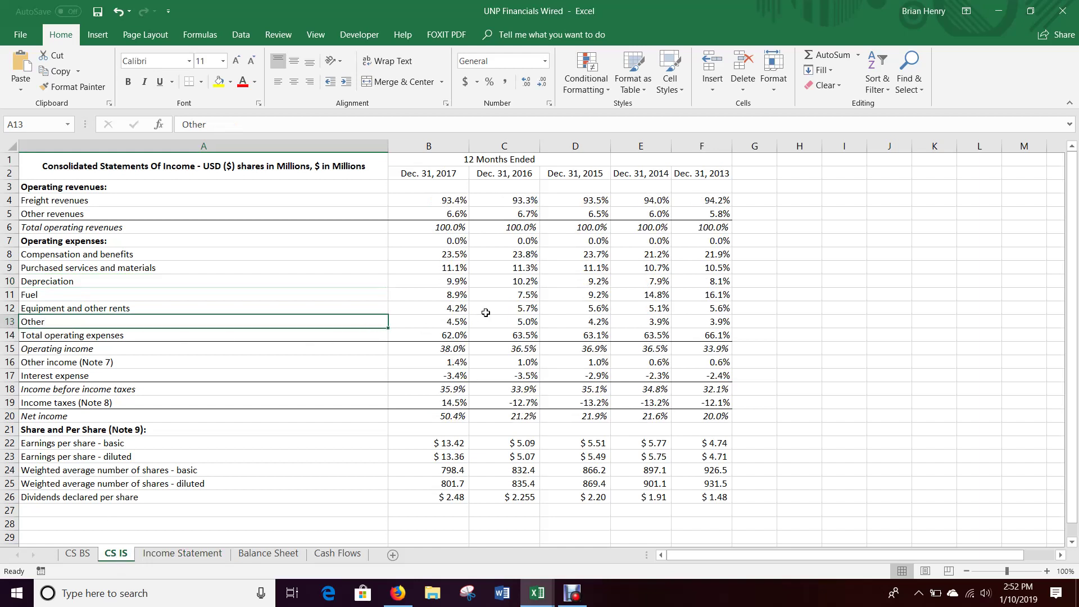
click(458, 322)
drag(458, 322, 702, 322)
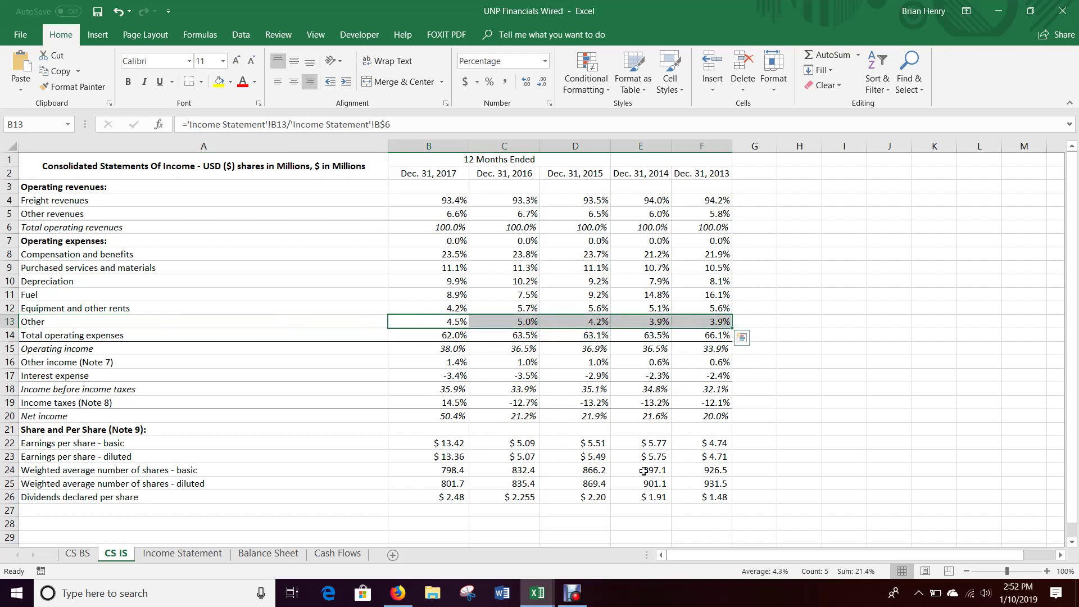
click(398, 593)
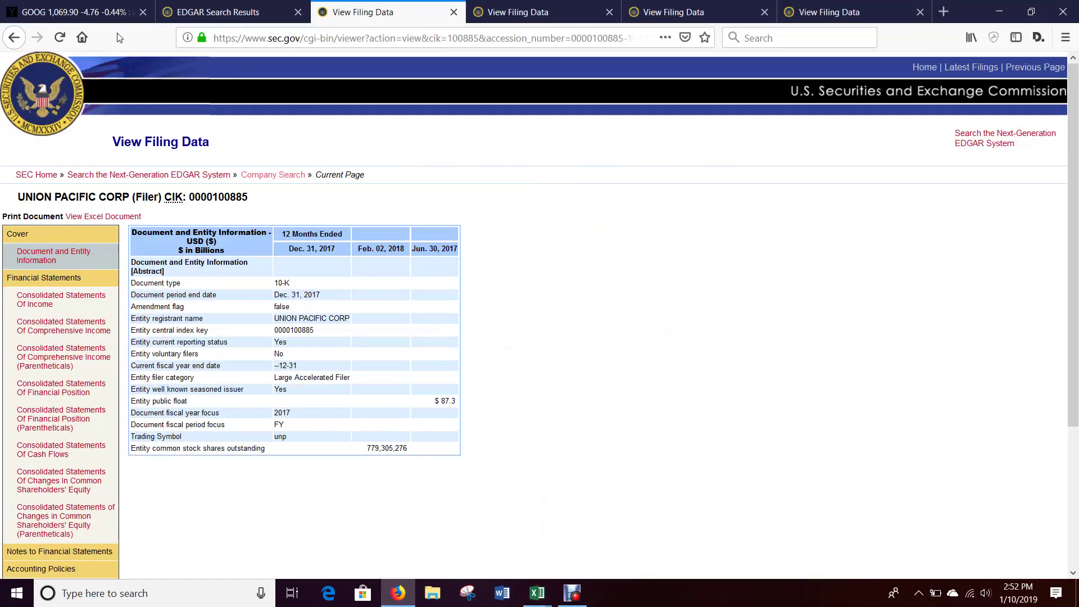
Highlight GOOG's 2017 SG&A, Cost of Revenue and Total Revenue on Yahoo Finance
click(84, 11)
click(21, 268)
scroll(34, 299, down, 6)
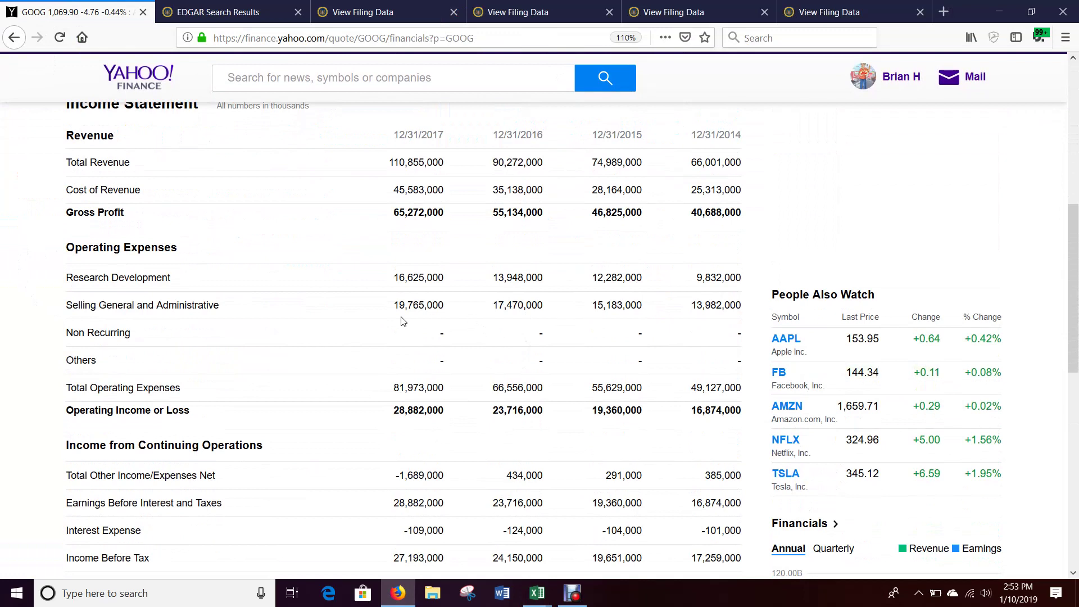
drag(392, 304, 443, 303)
drag(385, 217, 391, 208)
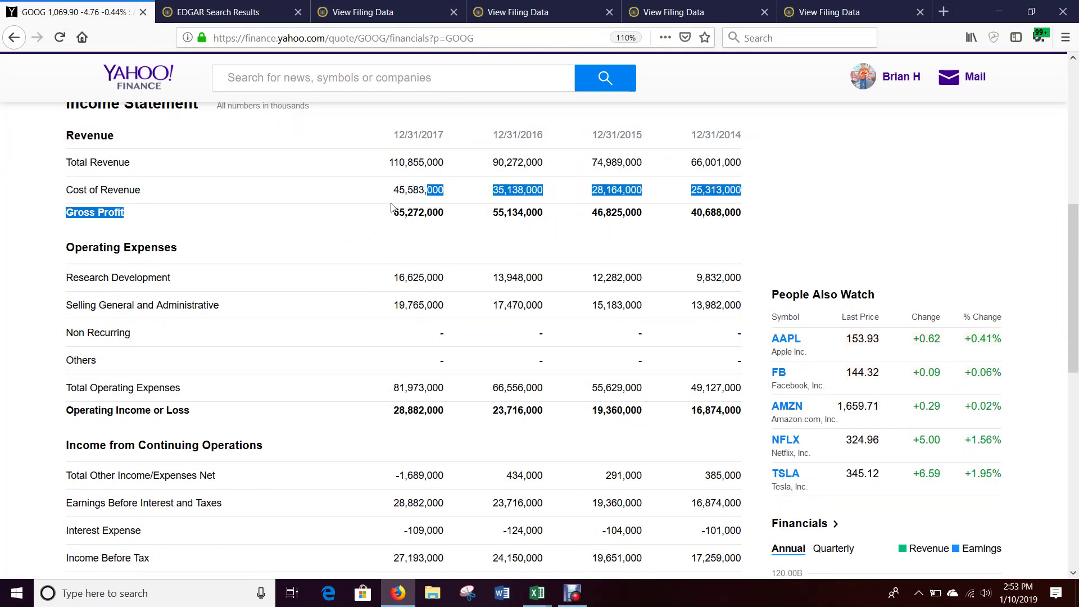
drag(391, 163, 445, 163)
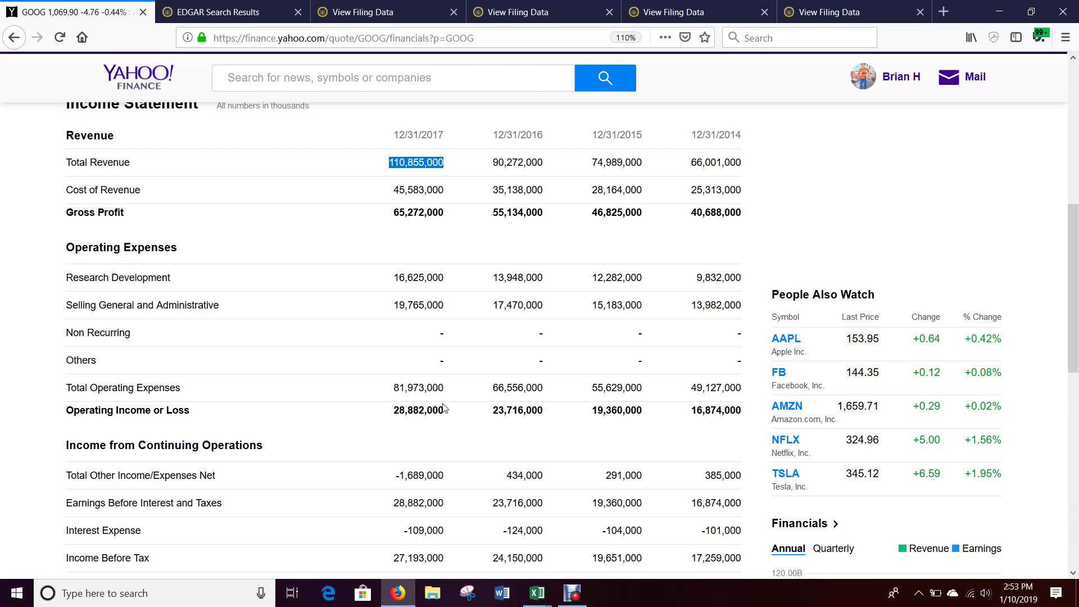
mouse_move(573, 600)
click(548, 587)
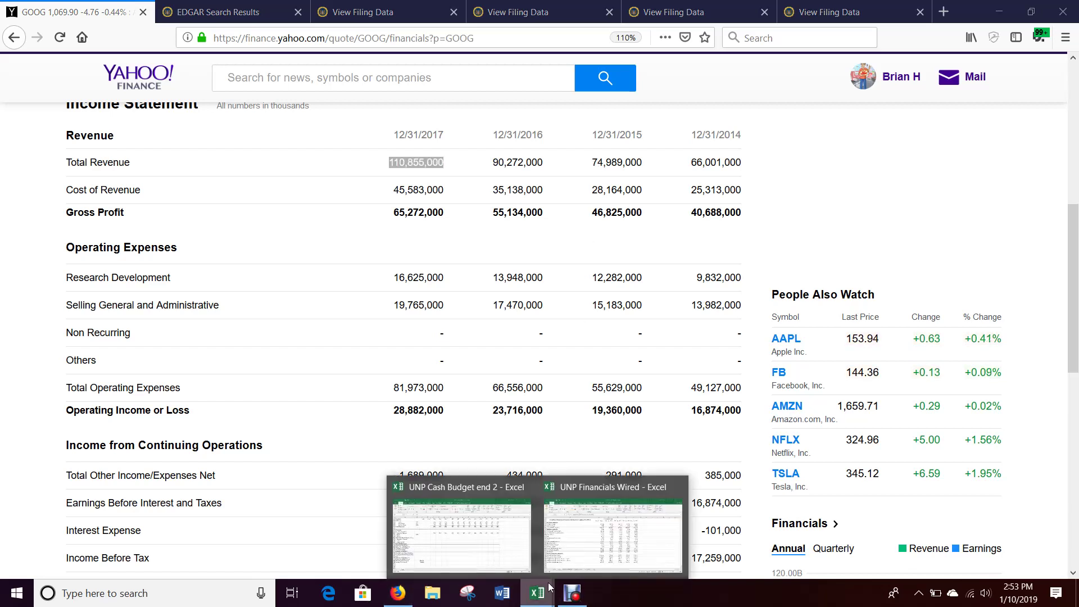
In the UNP Cash Budget end 2 workbook, set the B21 SG&A rate to 5%
click(612, 533)
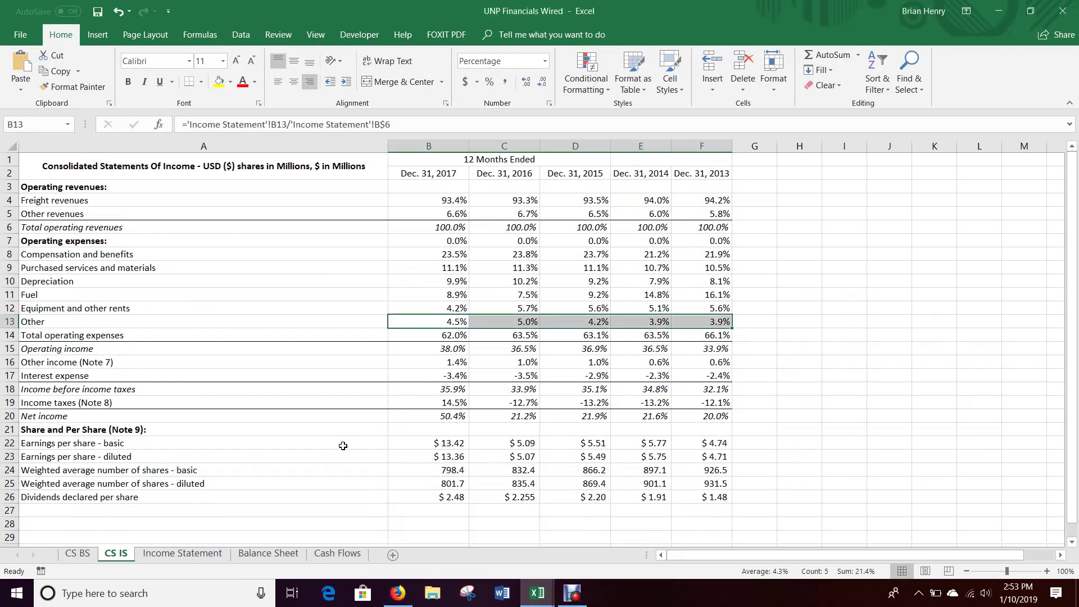
mouse_move(537, 591)
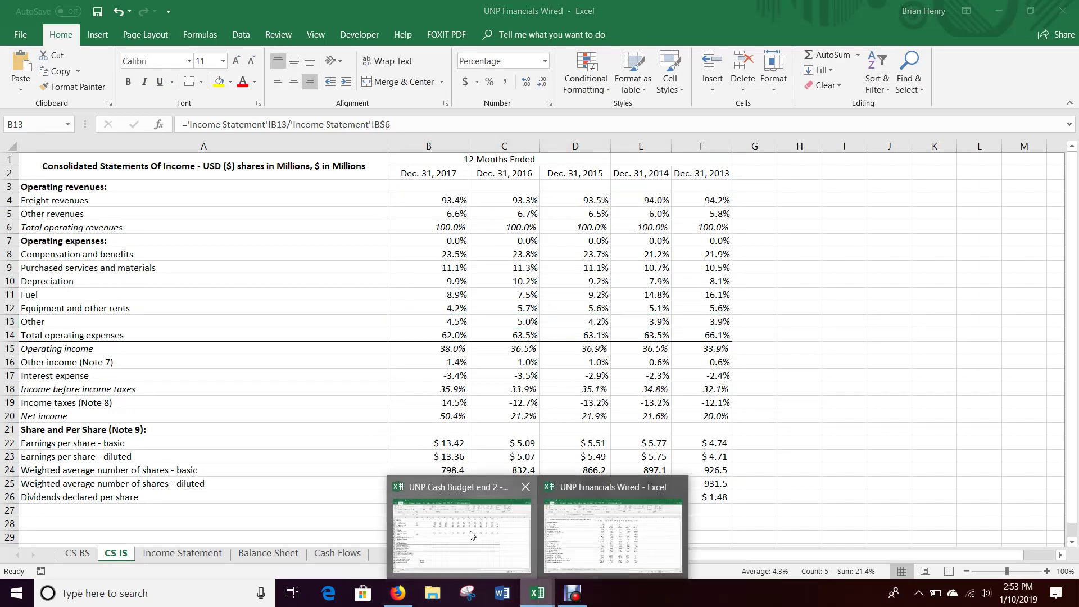
click(416, 530)
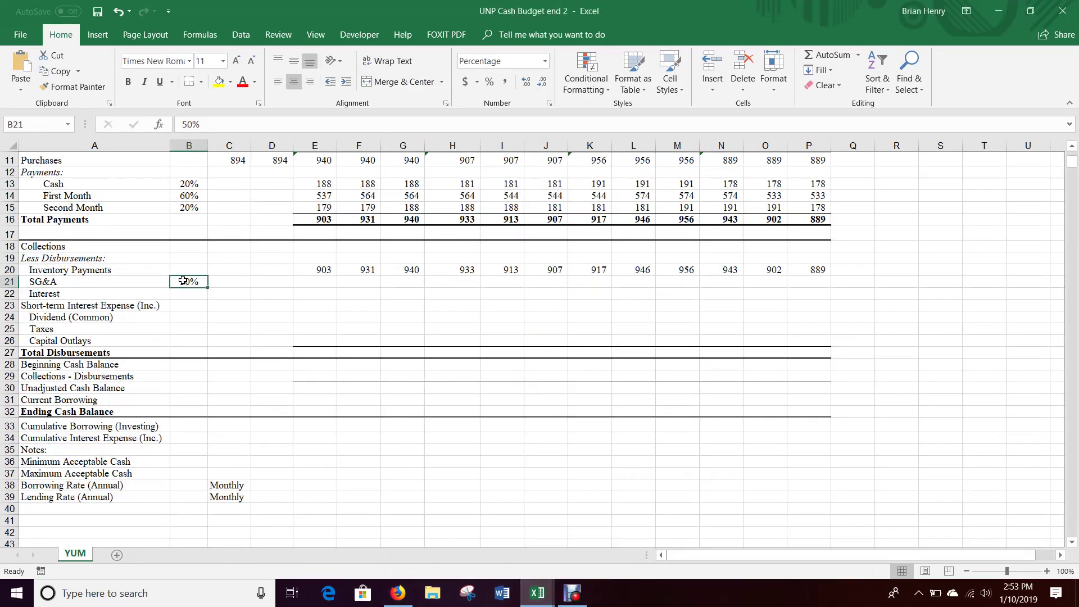
text(5)
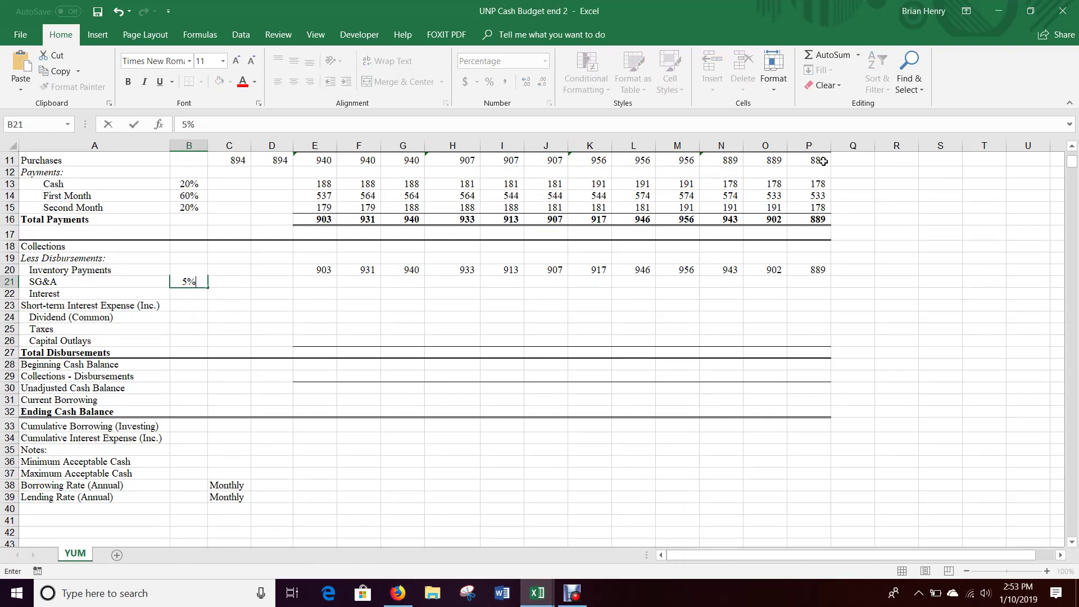
click(308, 283)
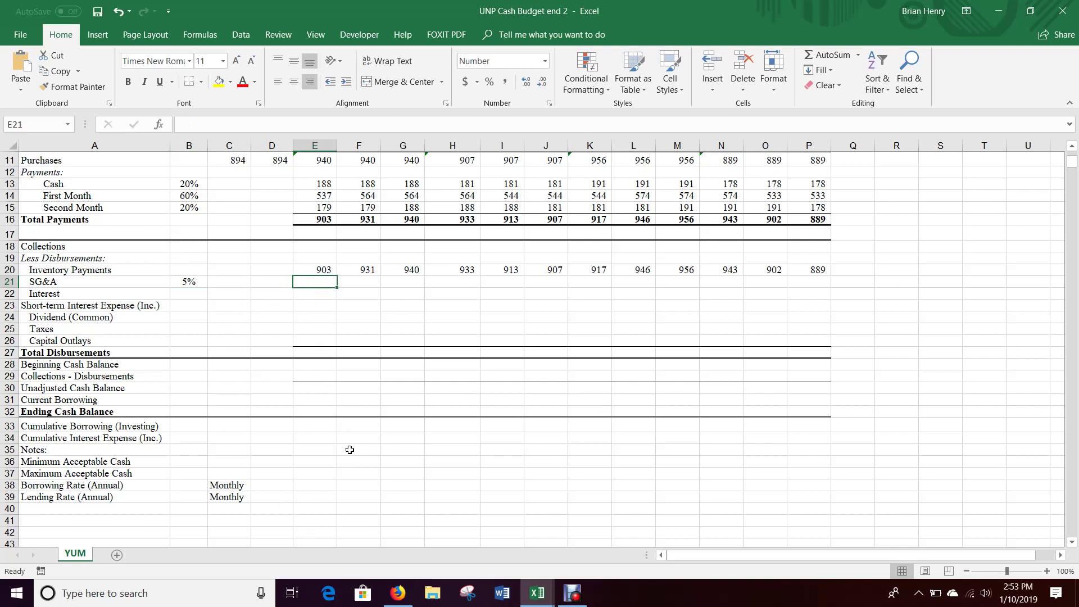
scroll(349, 449, up, 4)
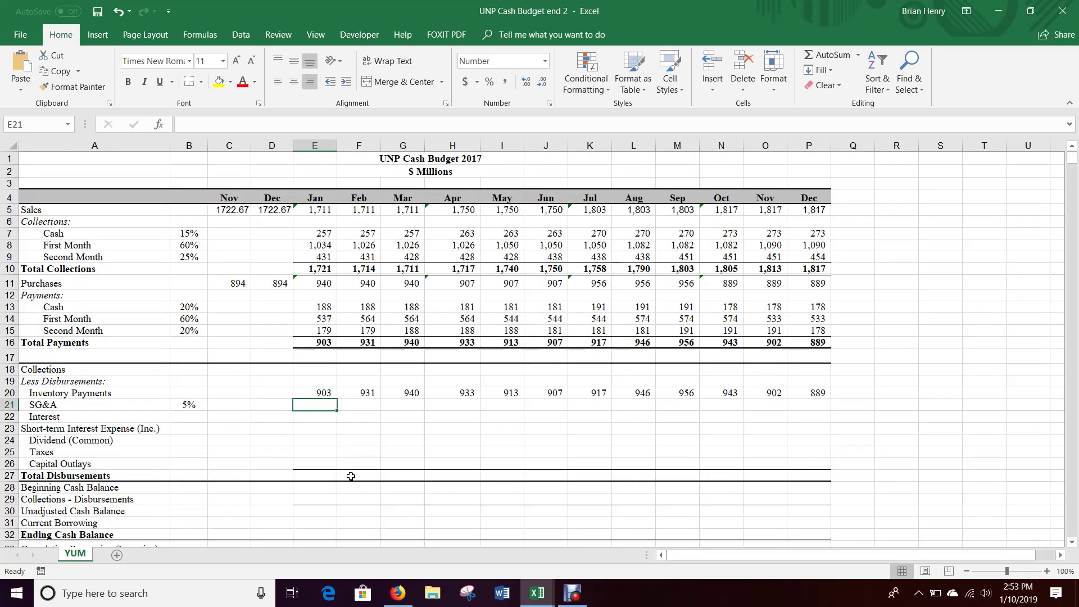
Enter January SG&A in E21 as =E5*$B$21
text(=)
click(320, 210)
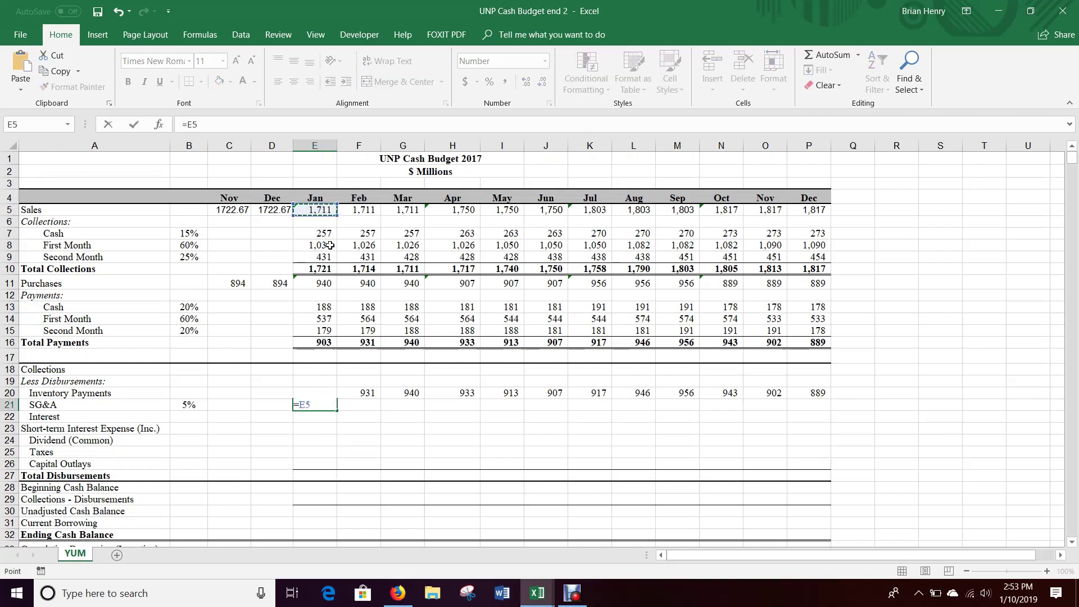
text(*)
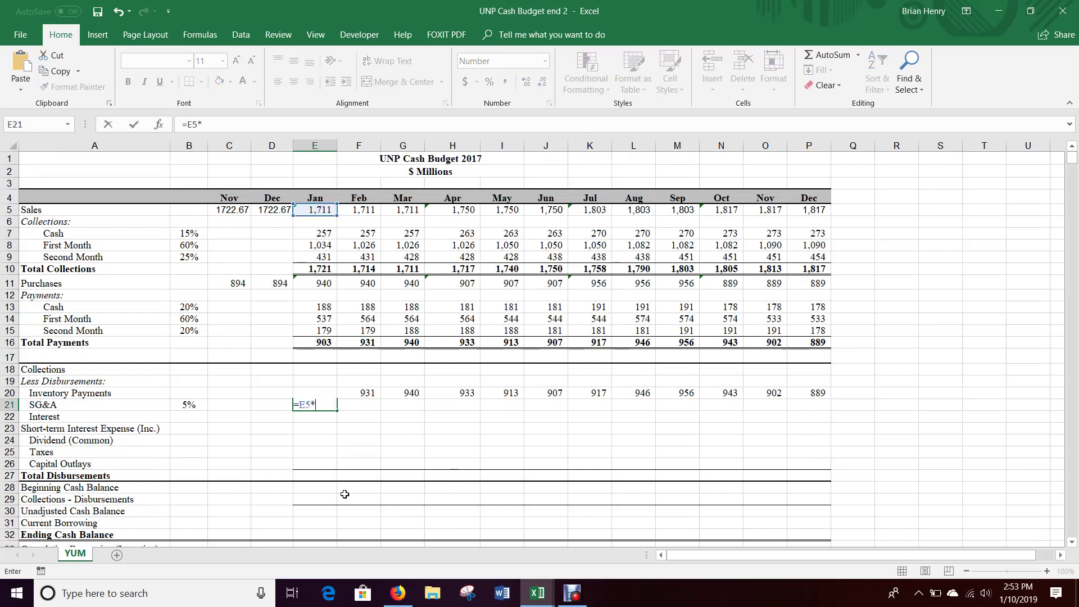
click(190, 405)
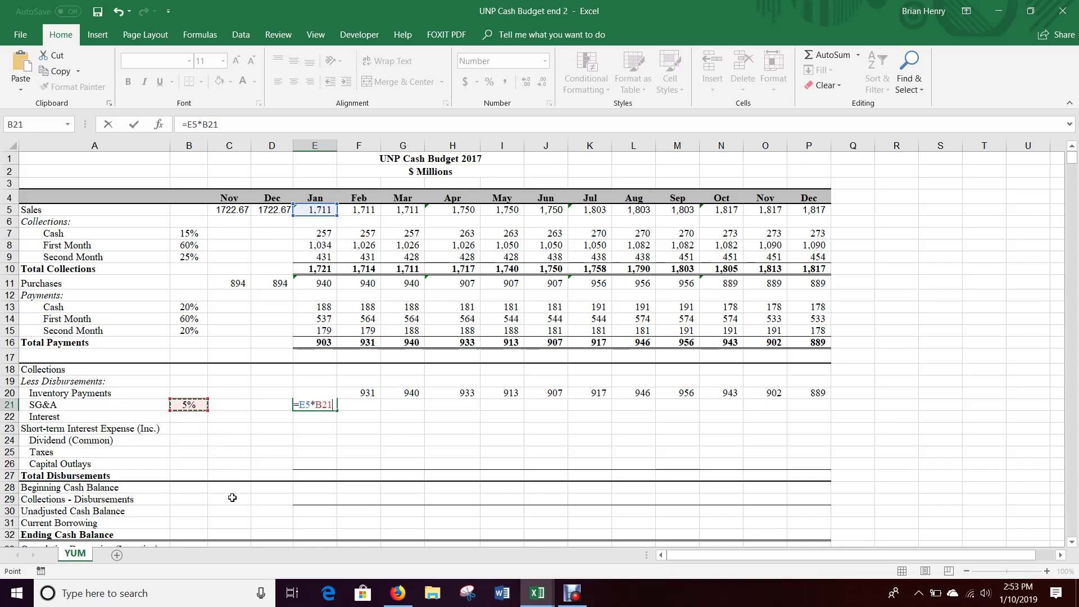
key(F4)
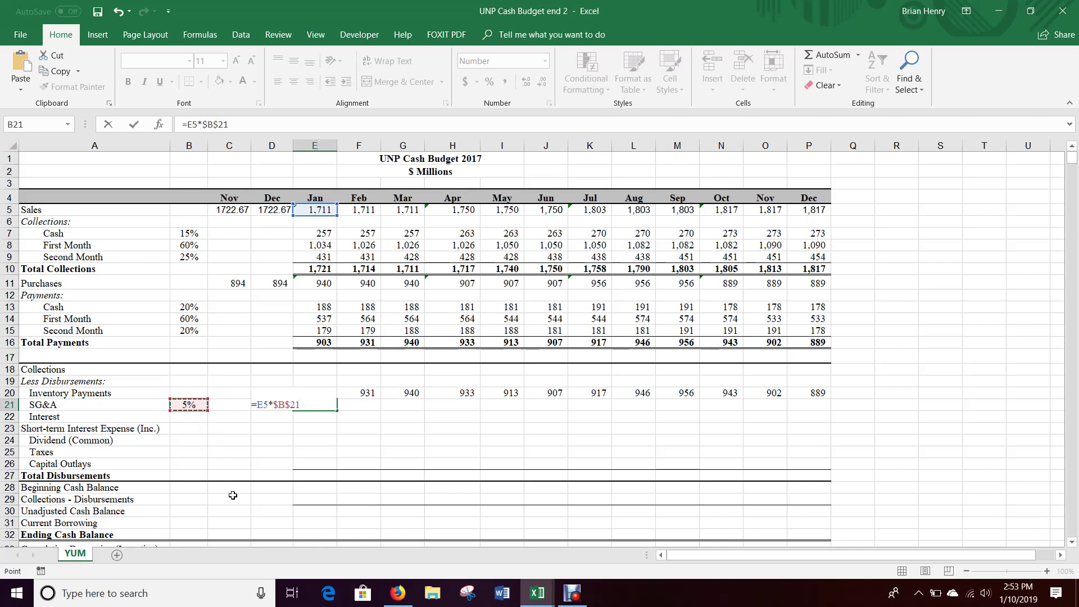
key(Return)
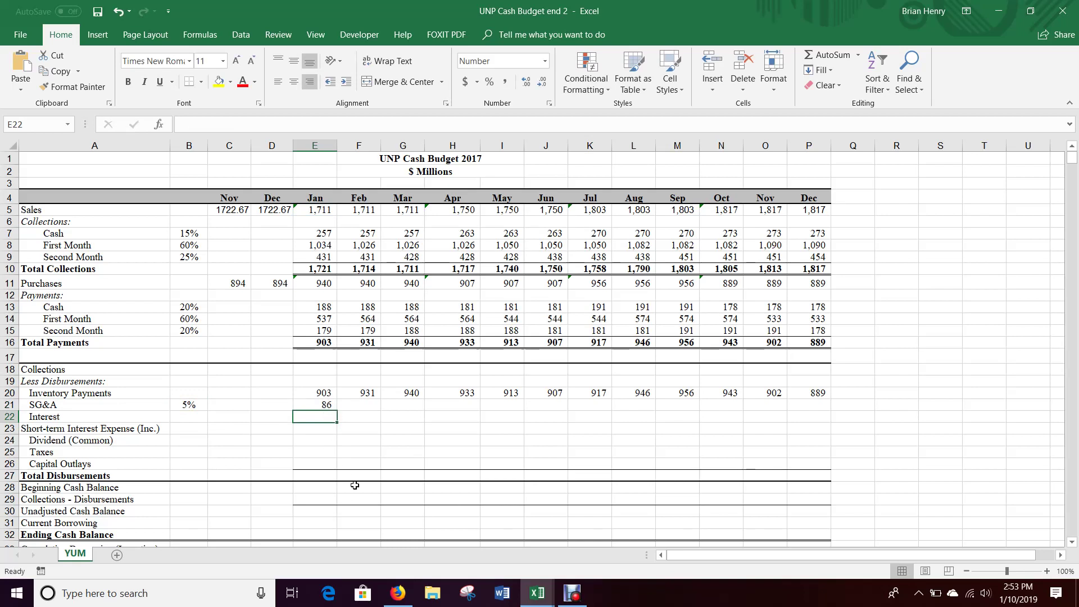
Fill the SG&A formula right across E21:P21 through December
key(Up)
key(Up)
key(ctrl+Right)
key(Down)
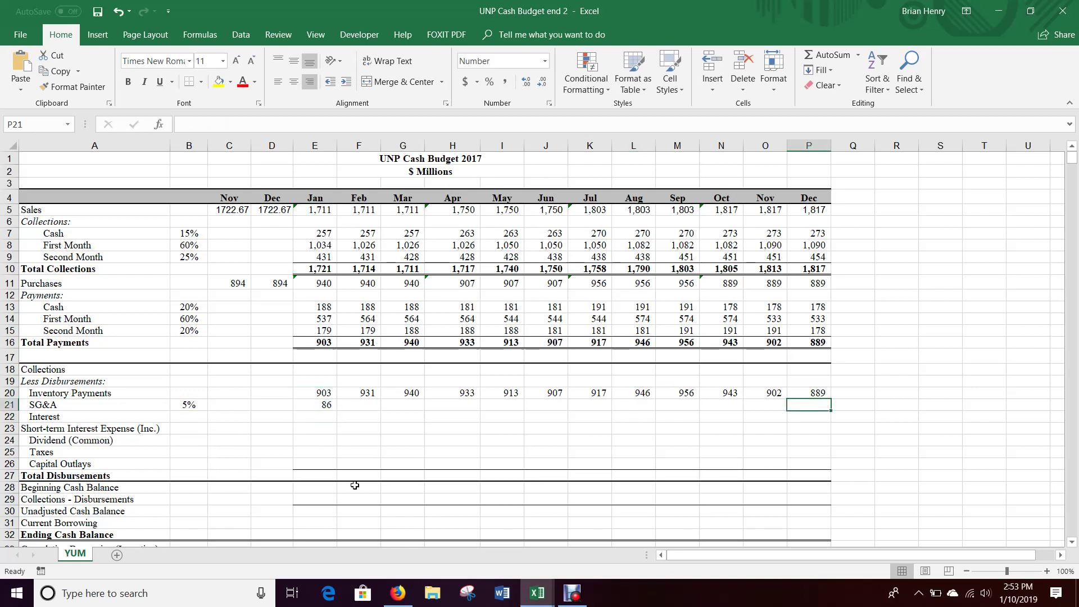
key(ctrl+shift+Left)
key(ctrl+r)
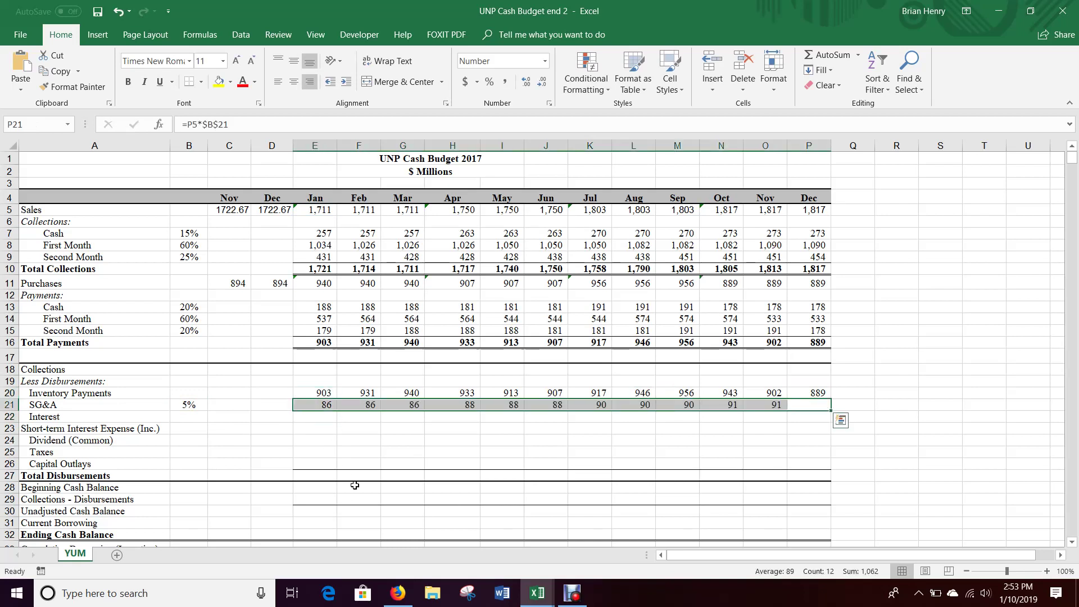
key(Left)
key(ctrl+Left)
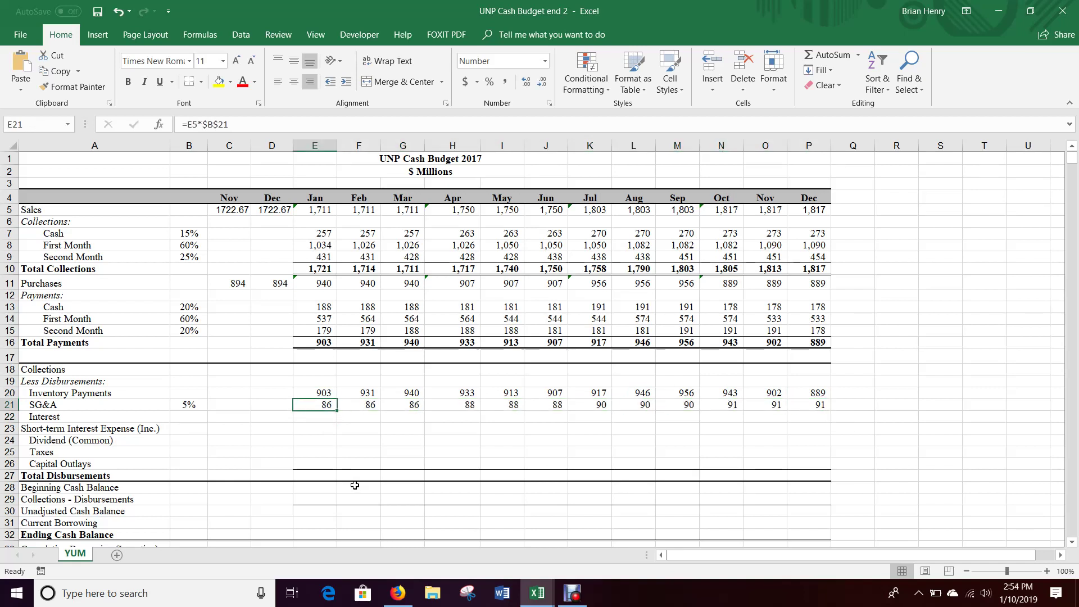
key(Down)
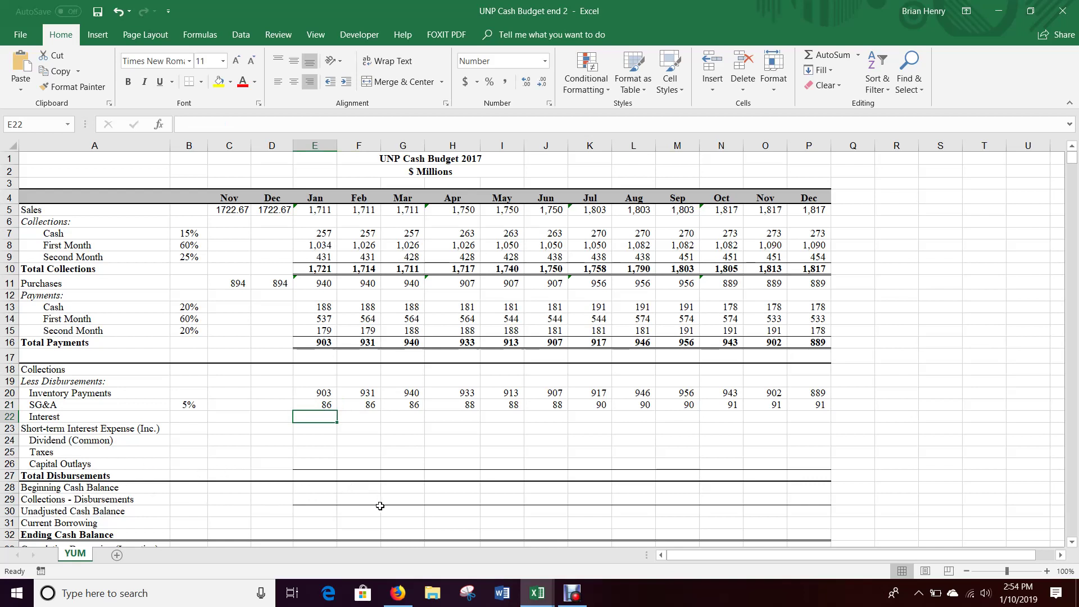
mouse_move(397, 596)
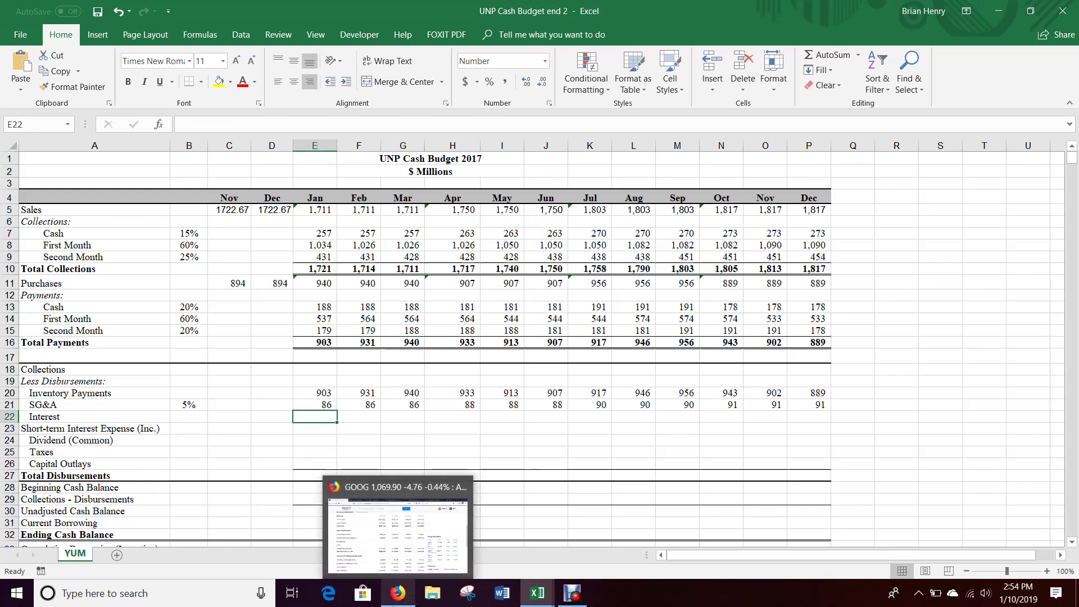
Open the Condensed Consolidated Statements of Cash Flows in the Q1 2017 10-Q filing
click(397, 595)
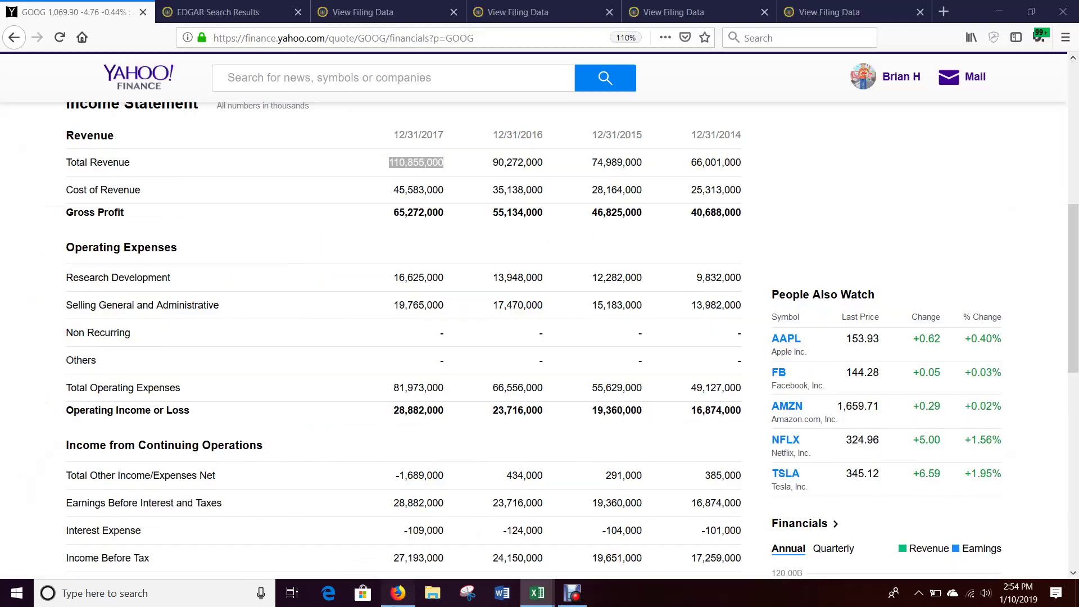
click(362, 13)
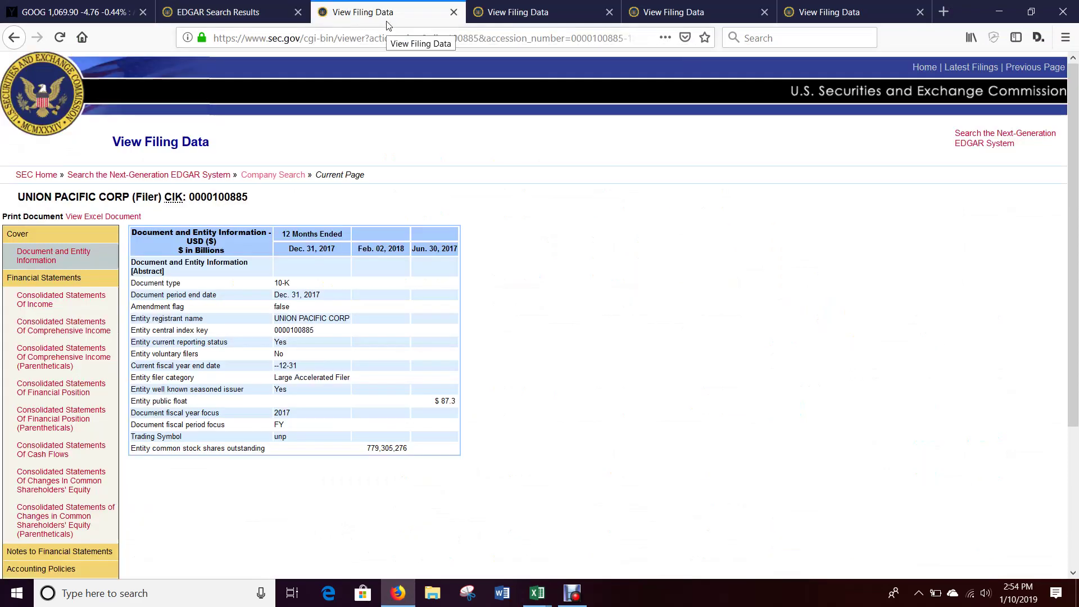
click(509, 6)
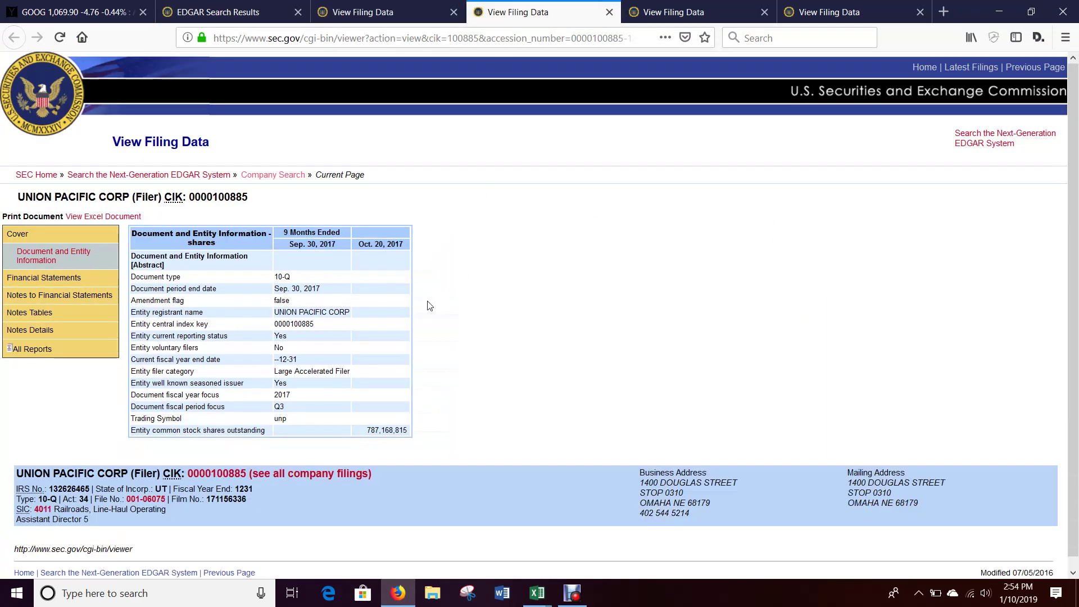
click(676, 6)
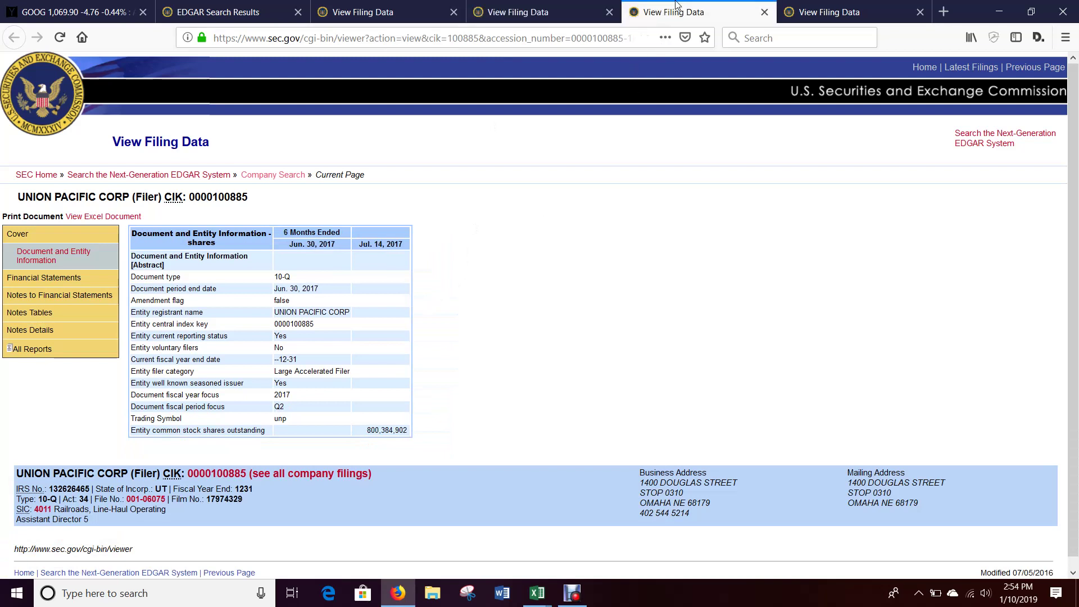
click(829, 11)
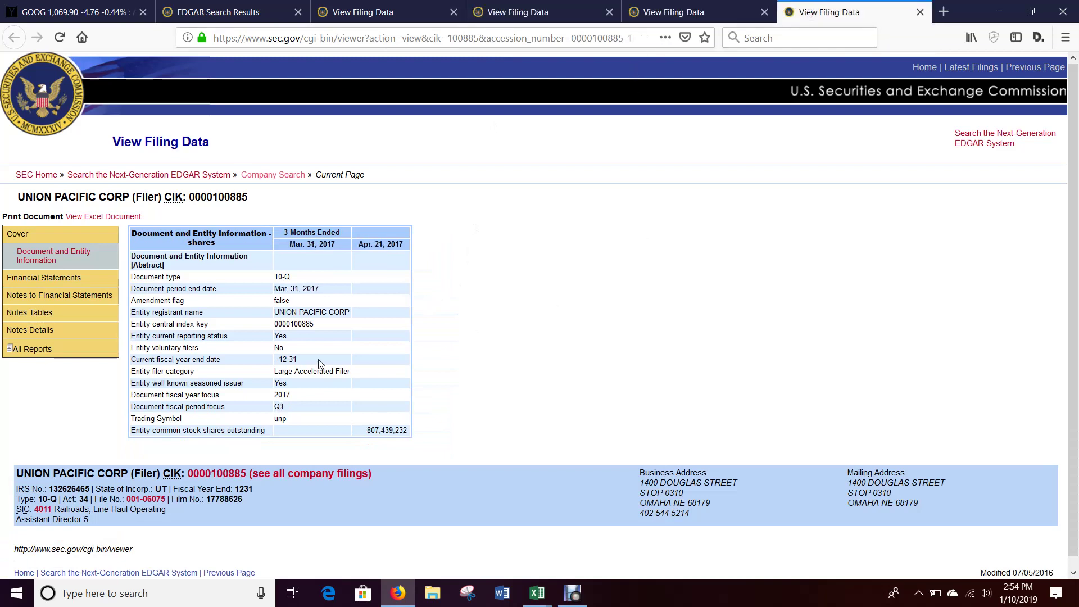
click(50, 284)
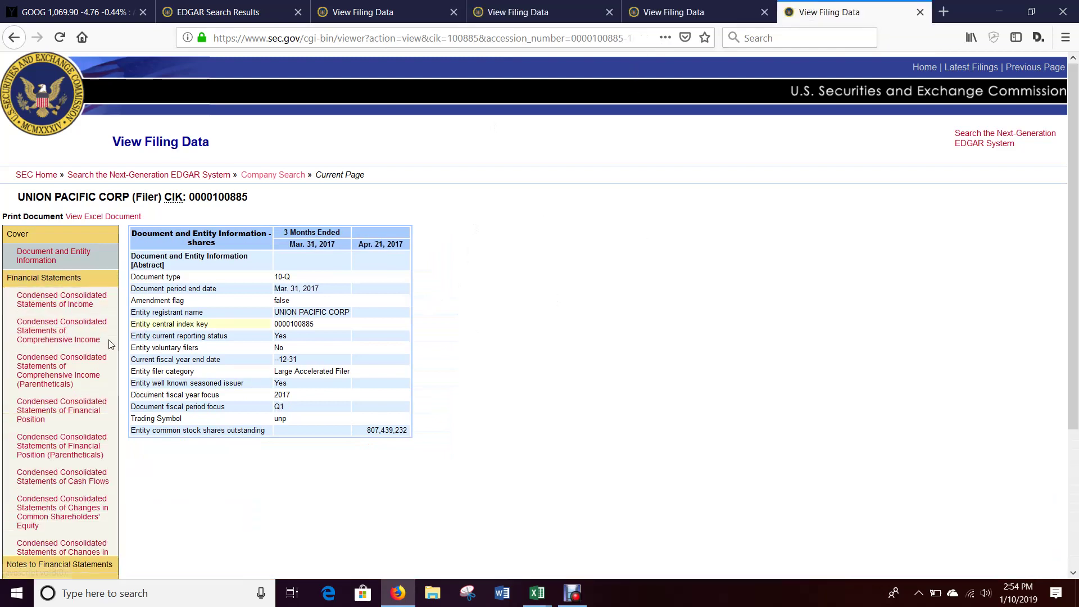
click(98, 482)
scroll(346, 434, down, 6)
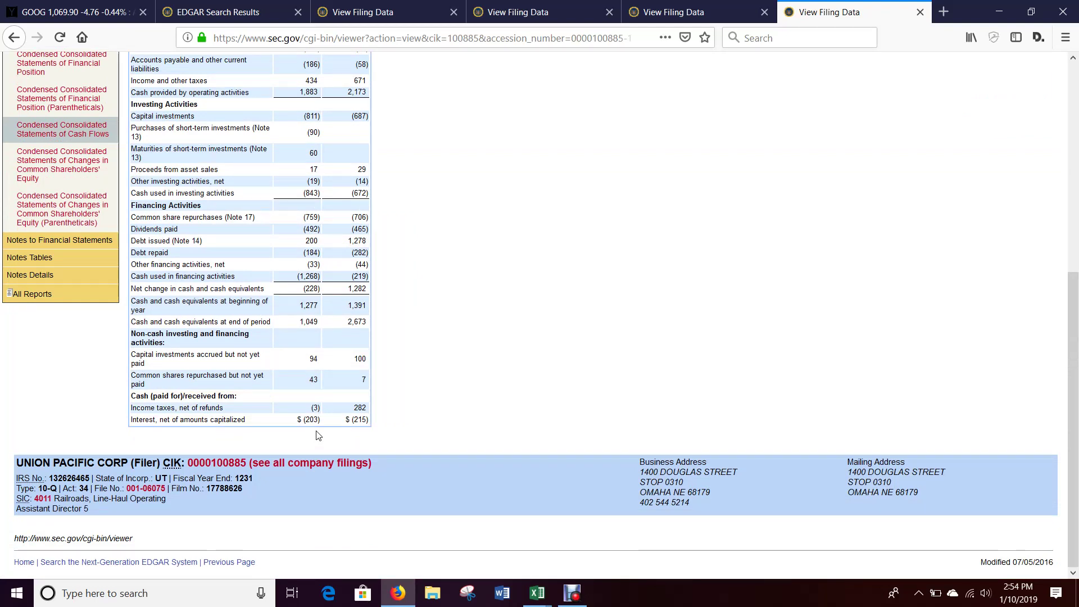
Return to the UNP Cash Budget workbook in Excel
click(537, 593)
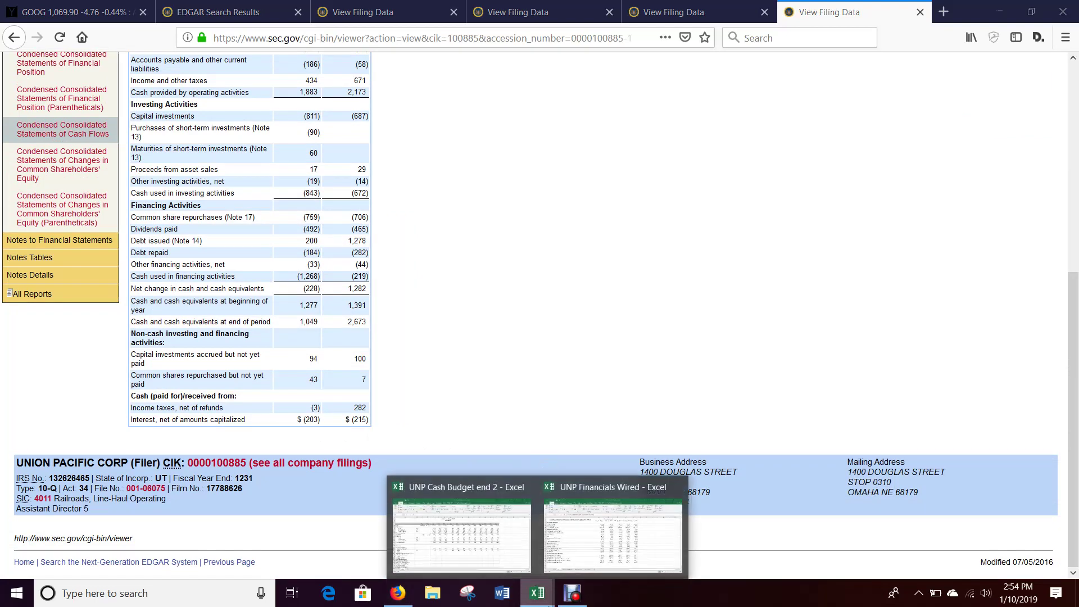
mouse_move(461, 506)
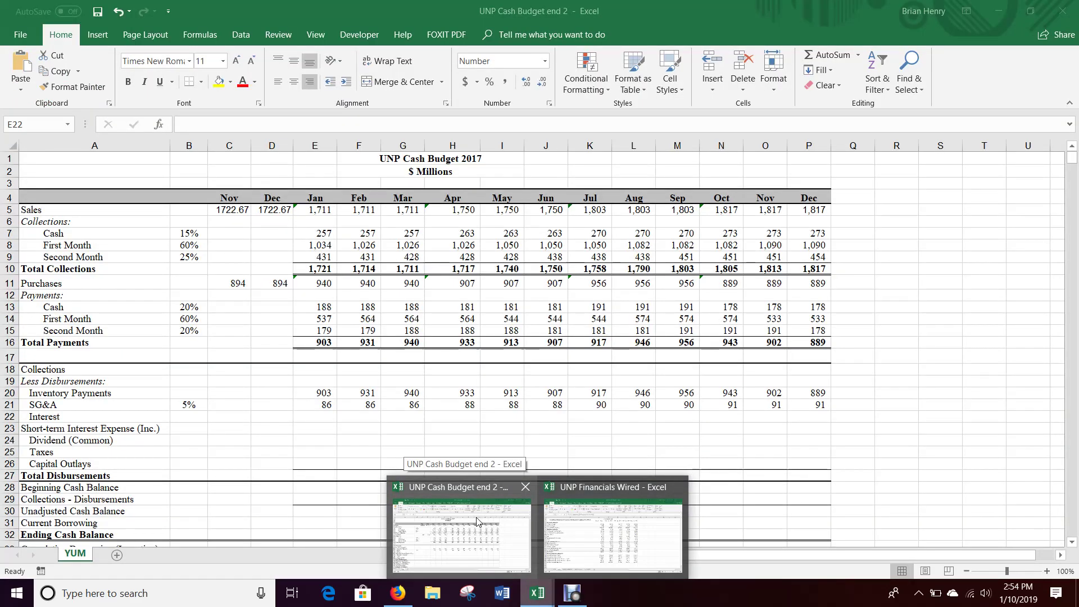
click(477, 521)
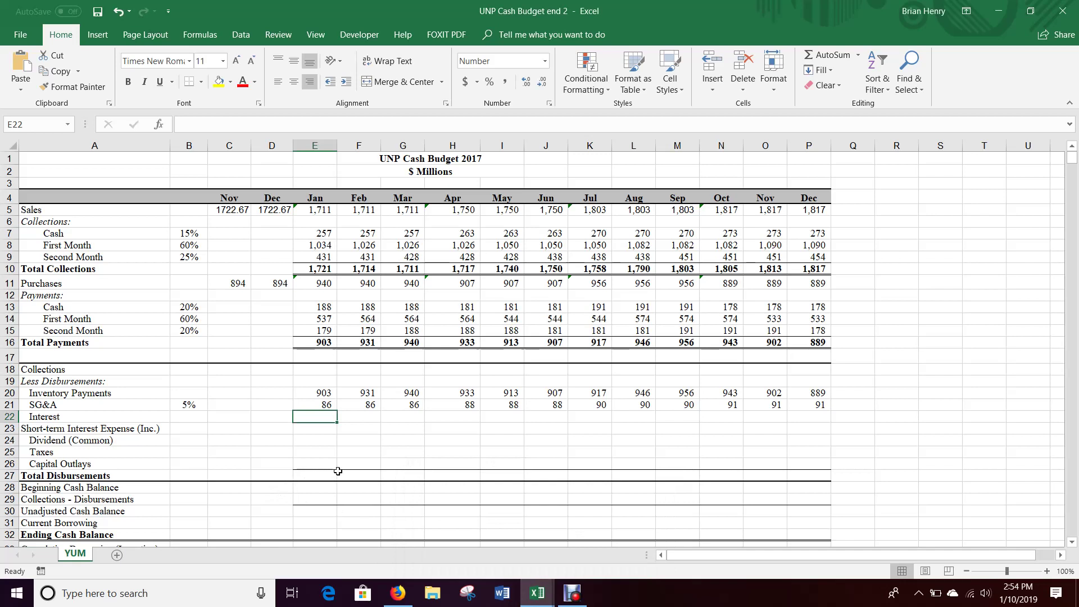
Enter January Interest as =203/3, with February and March each referencing the prior month
text(=203/3)
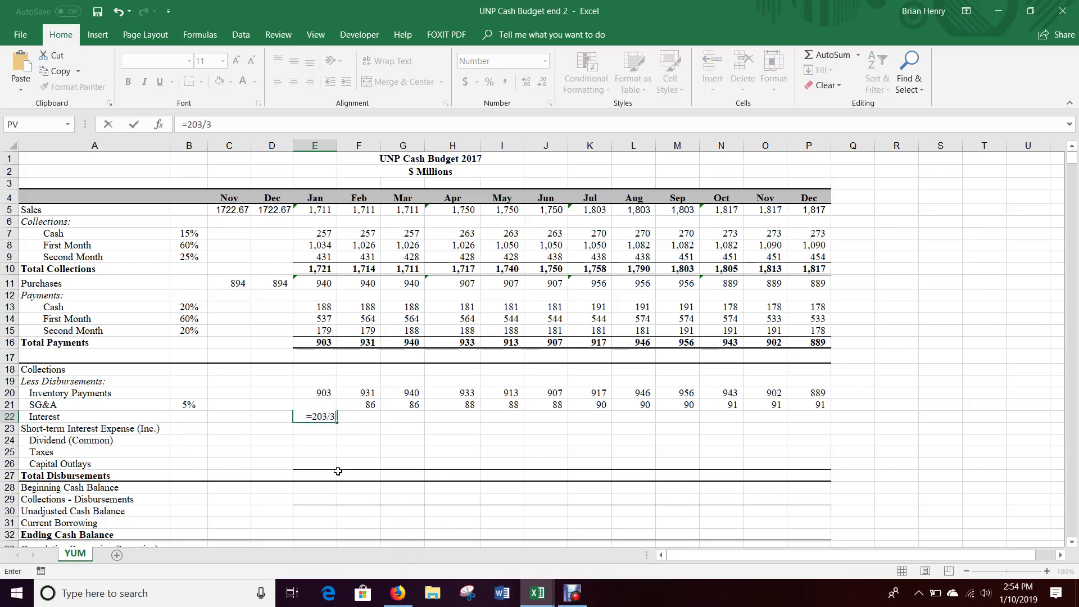
key(Return)
key(Right)
key(Up)
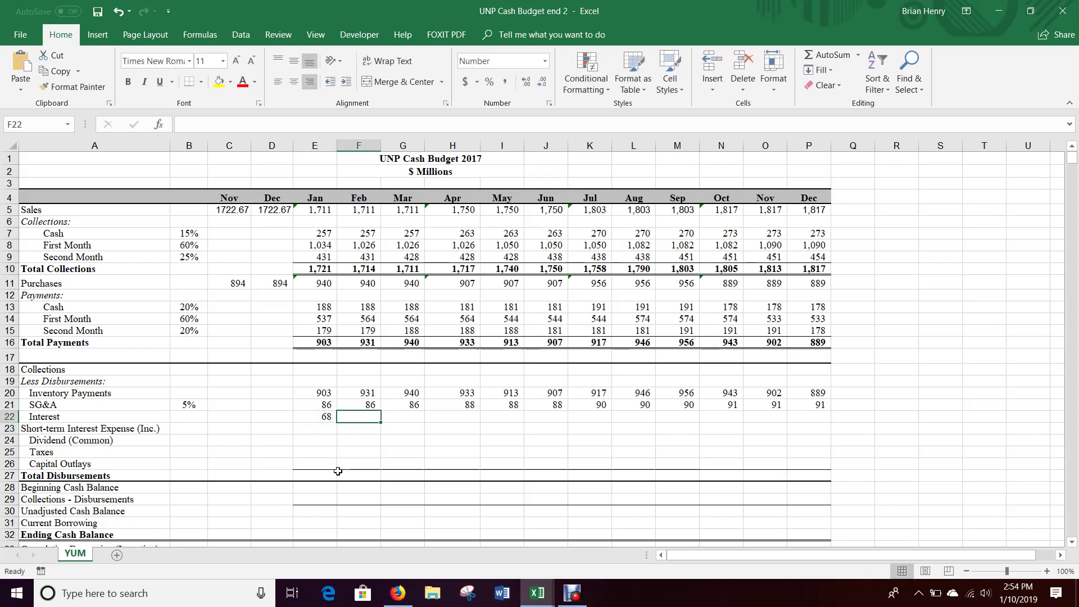
text(=)
key(Left)
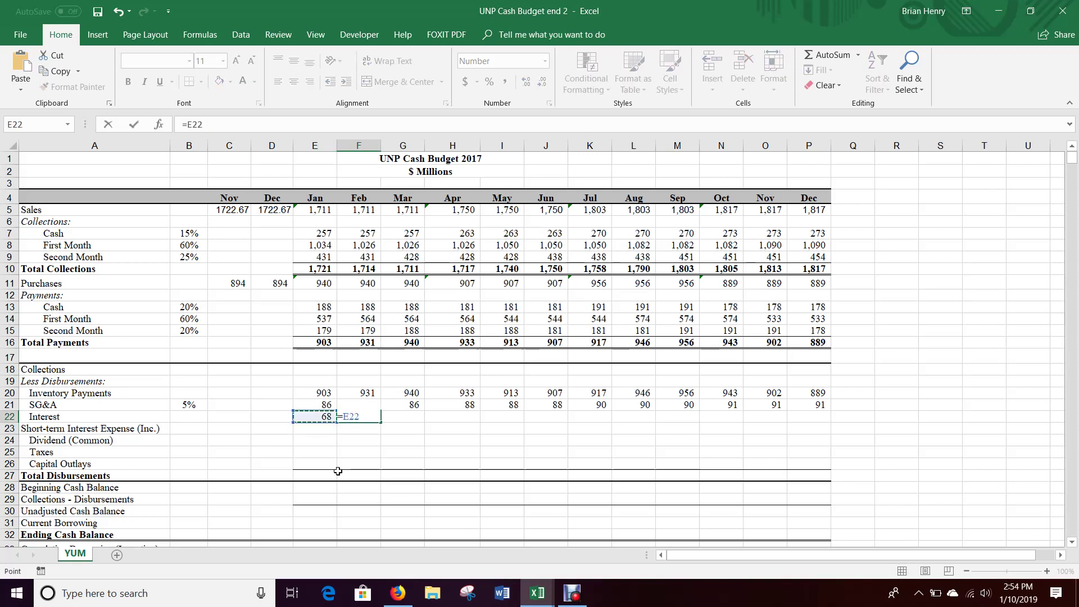
key(Tab)
text(=)
key(Left)
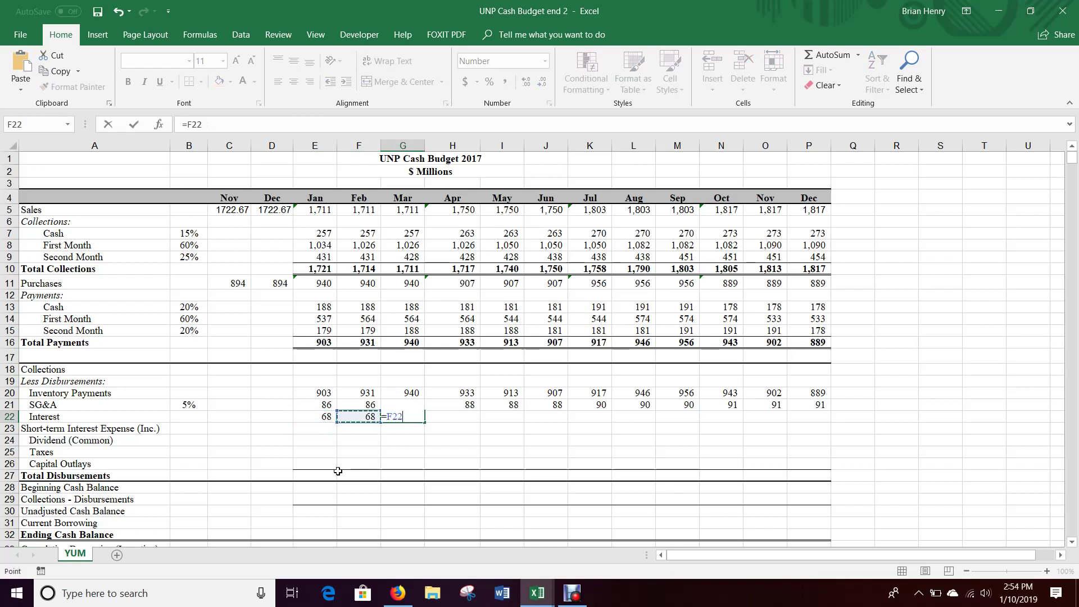
key(Return)
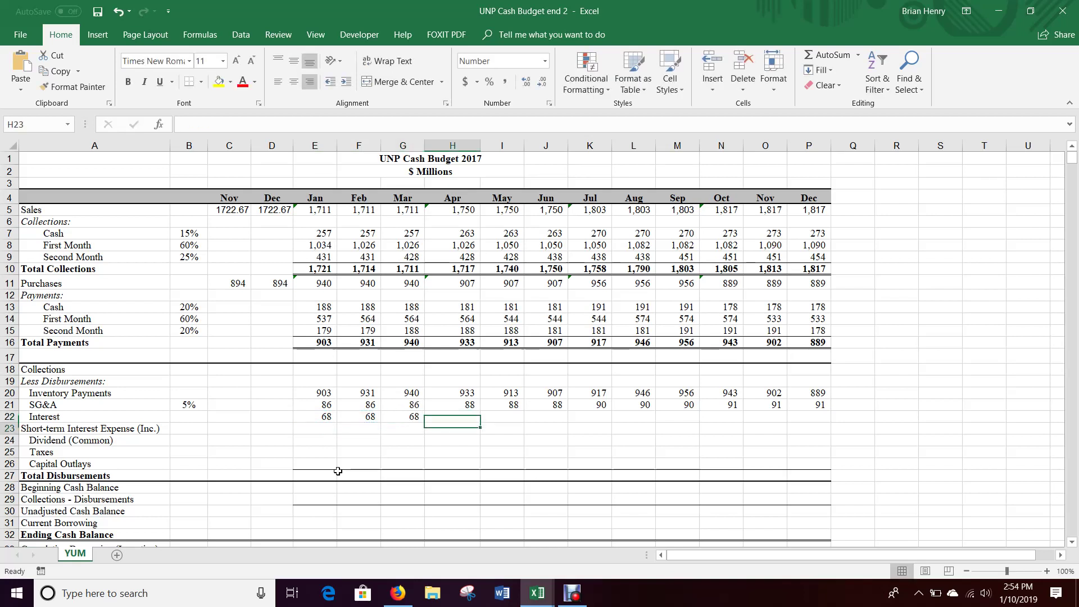
Enter January Taxes of 1, with February and March each referencing the prior month
key(Left)
key(Down)
key(Down)
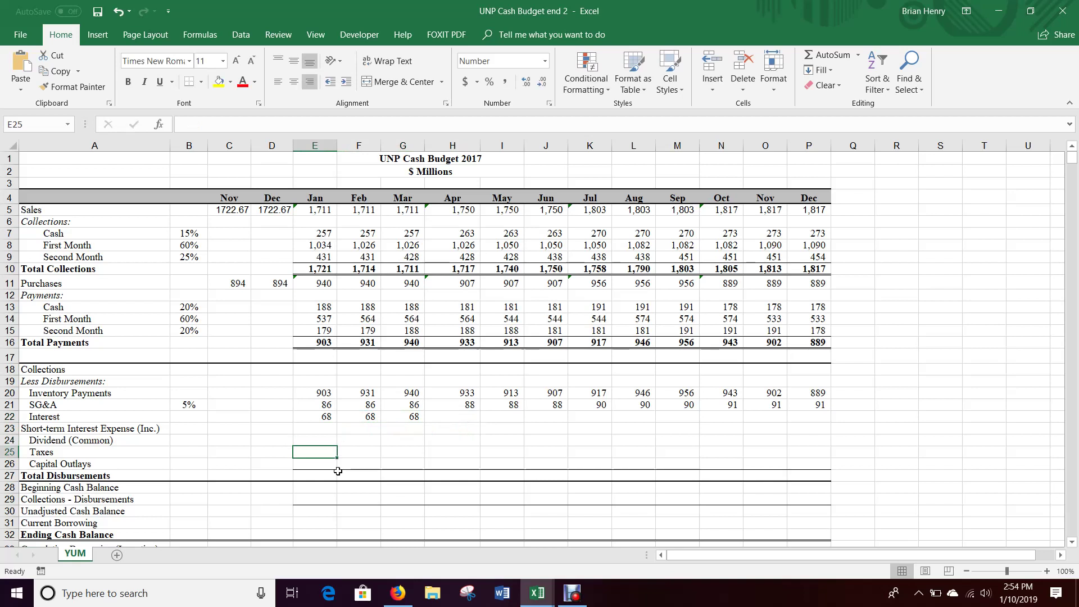
text(1)
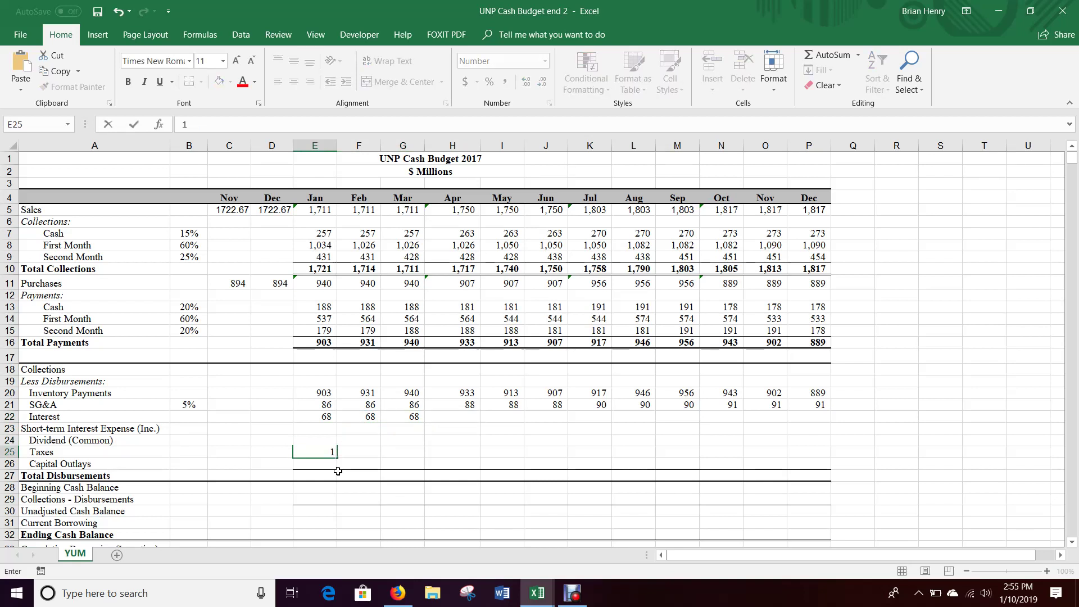
key(Right)
text(=)
key(Left)
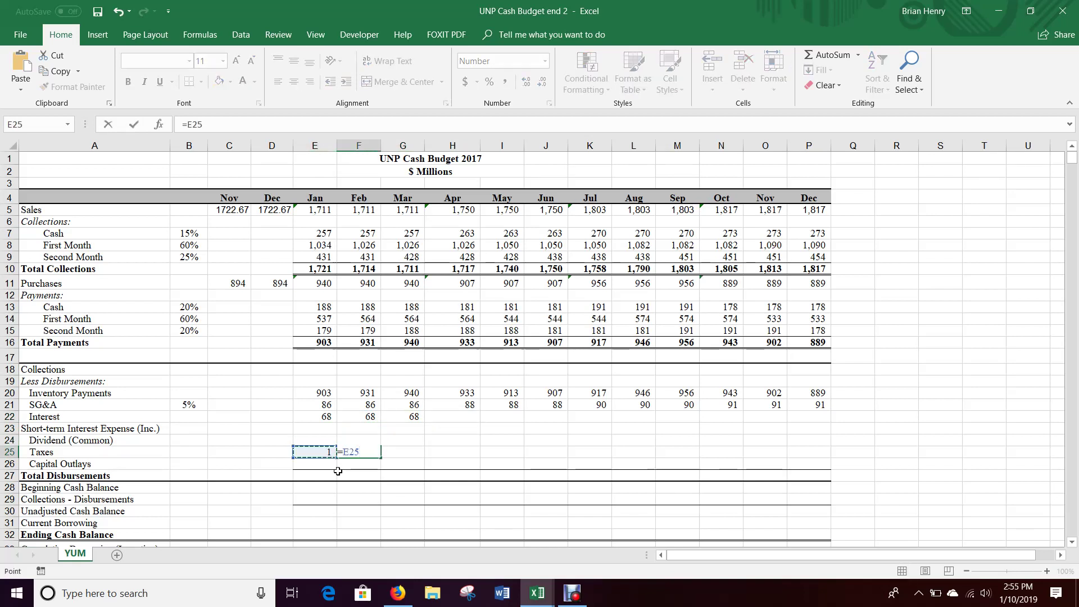
key(ctrl+Return)
key(Right)
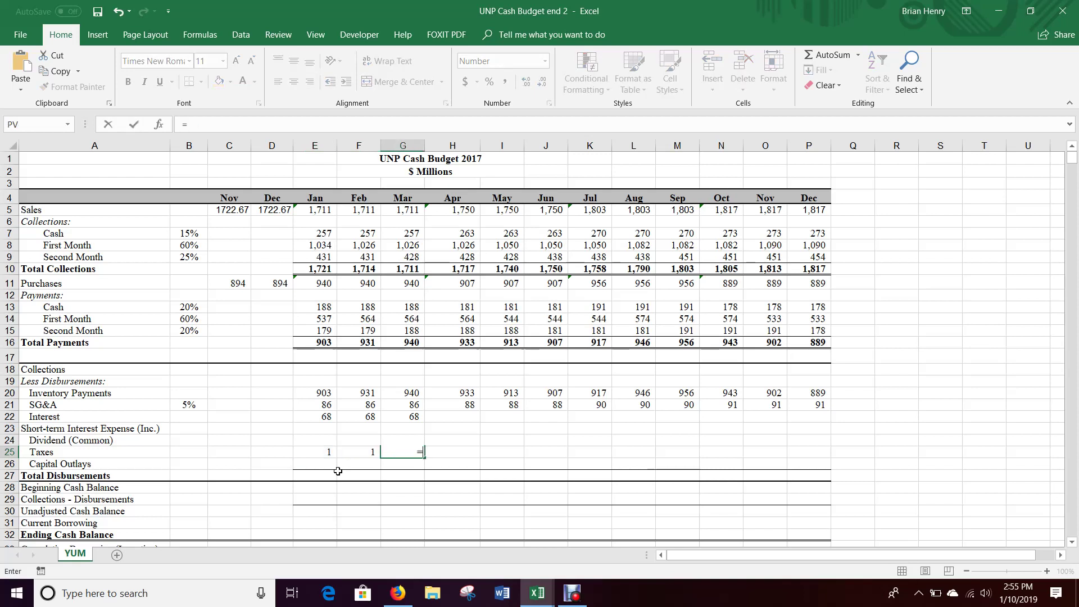
text(=)
key(Left)
key(Tab)
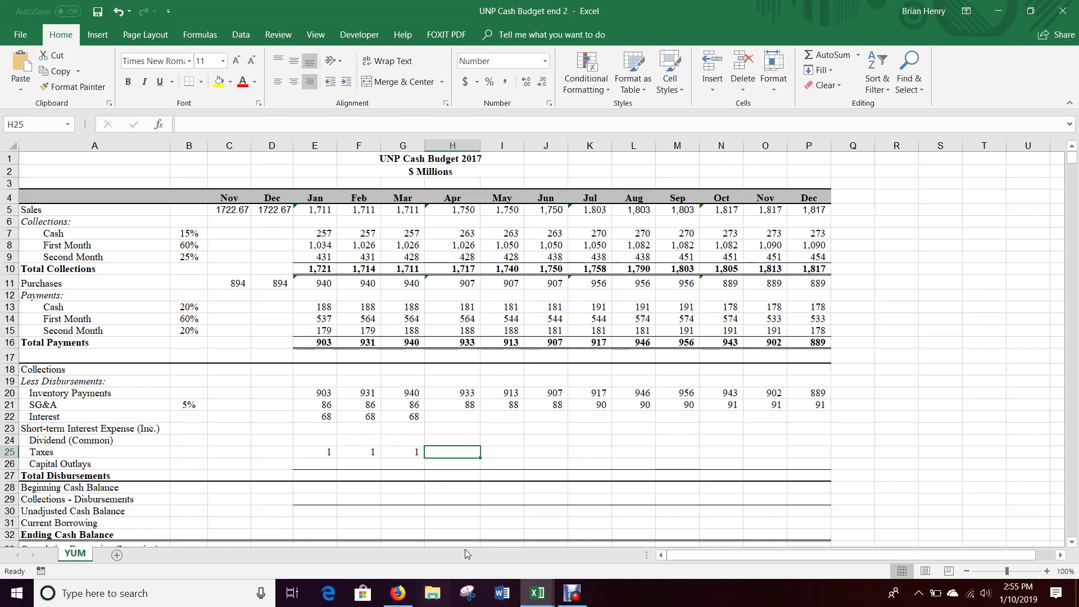
Check the Dividend (Common) row in A24, then return to the Q1 2017 cash flow page
click(407, 601)
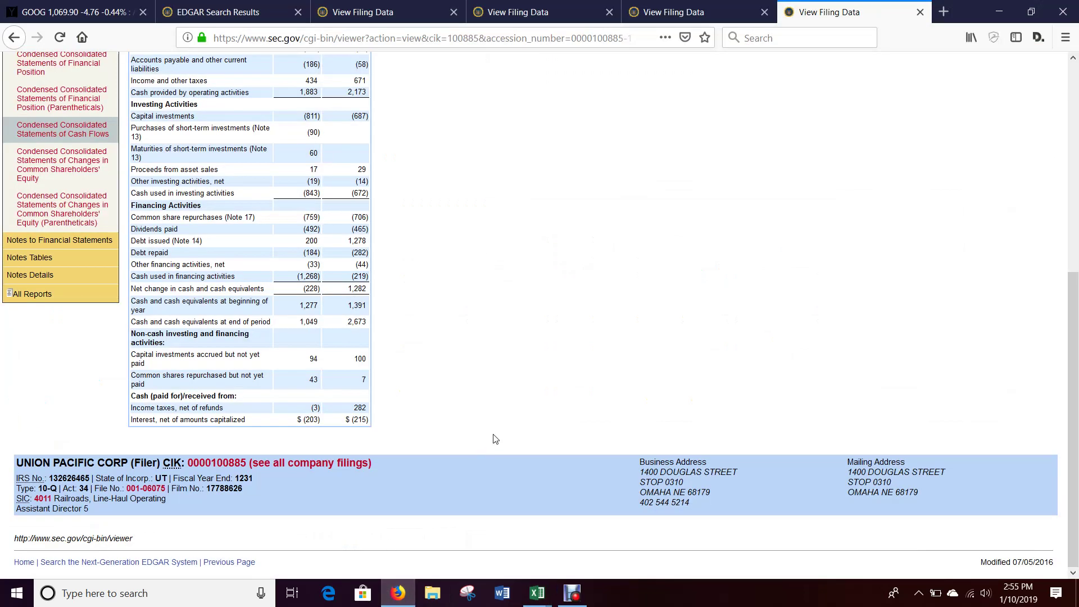
mouse_move(537, 593)
click(502, 544)
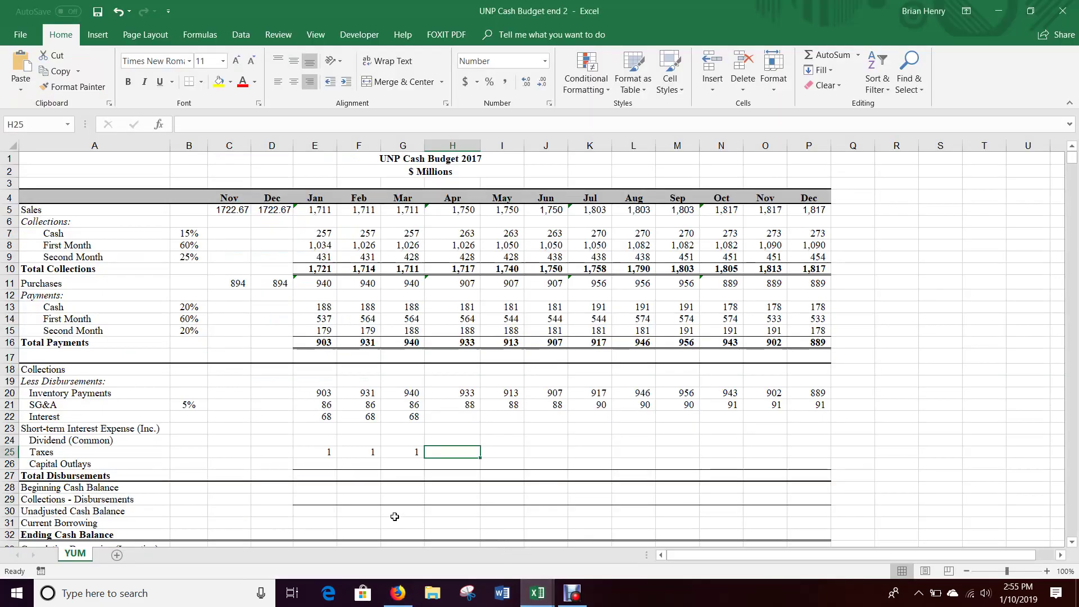
click(131, 442)
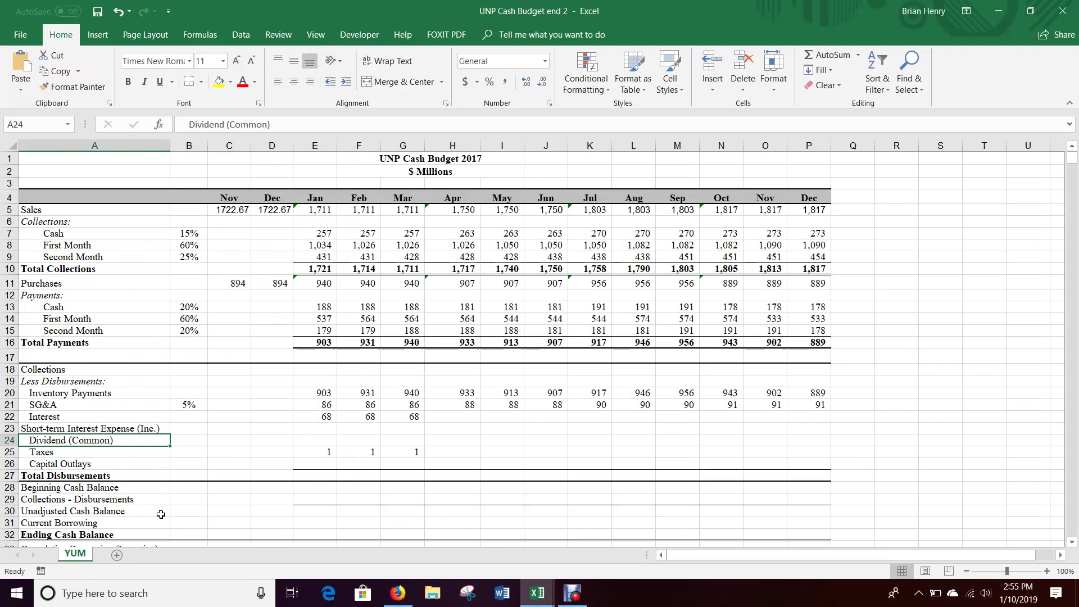
click(400, 593)
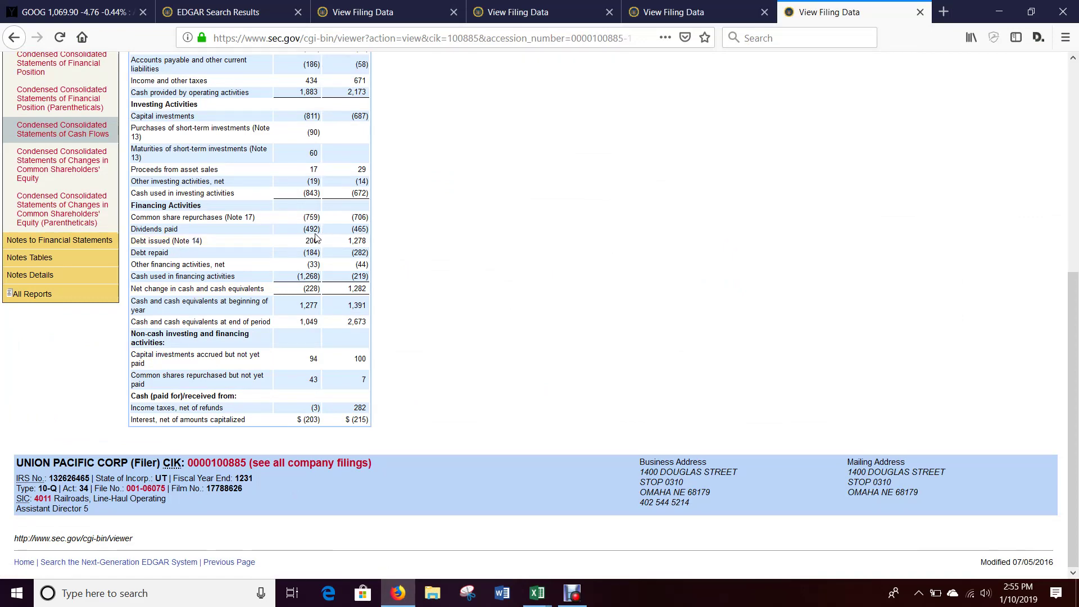
scroll(343, 238, up, 3)
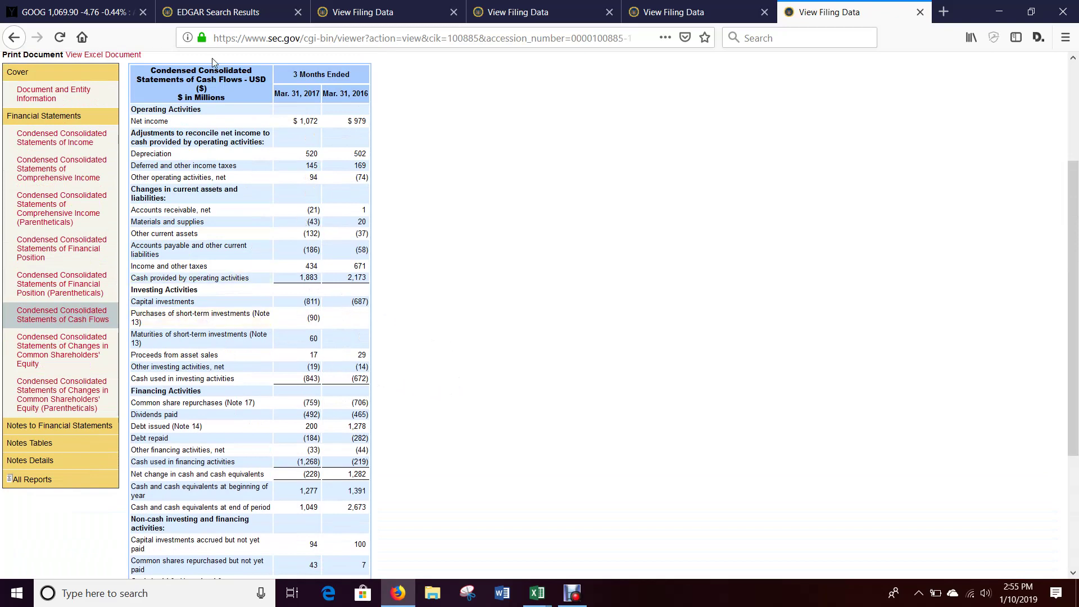
Open Union Pacific (UNP) on Yahoo Finance and show dividends-only historical data
click(90, 13)
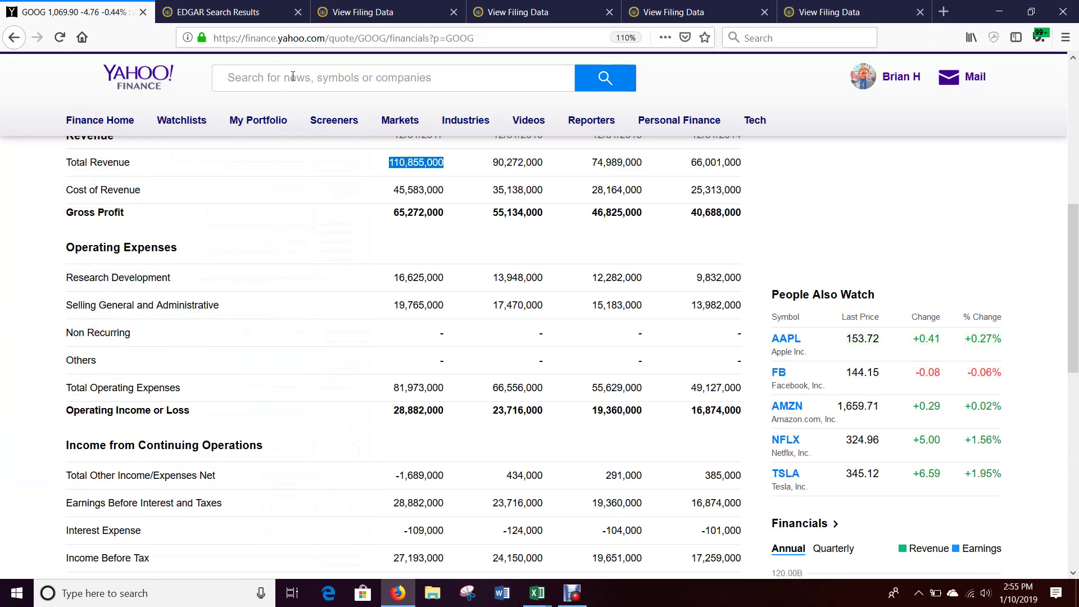
click(293, 75)
text(unp)
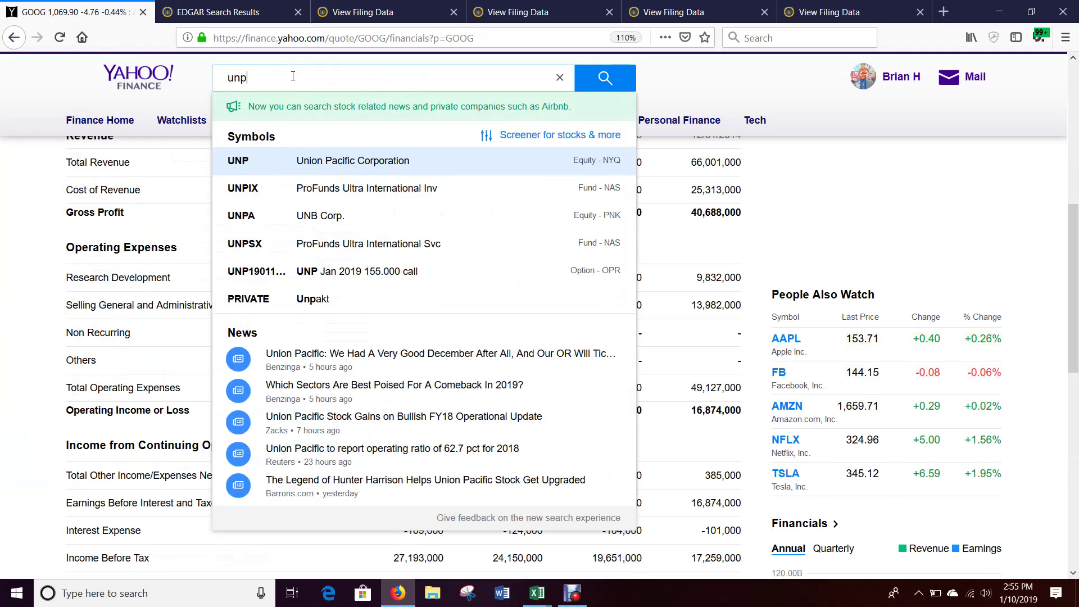
click(308, 157)
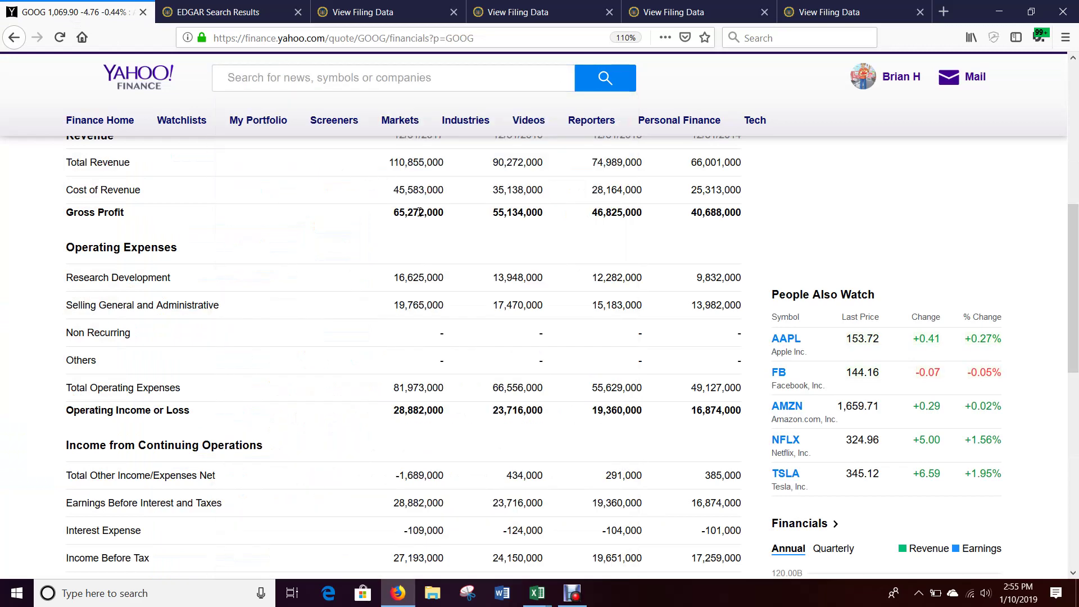
scroll(416, 240, up, 7)
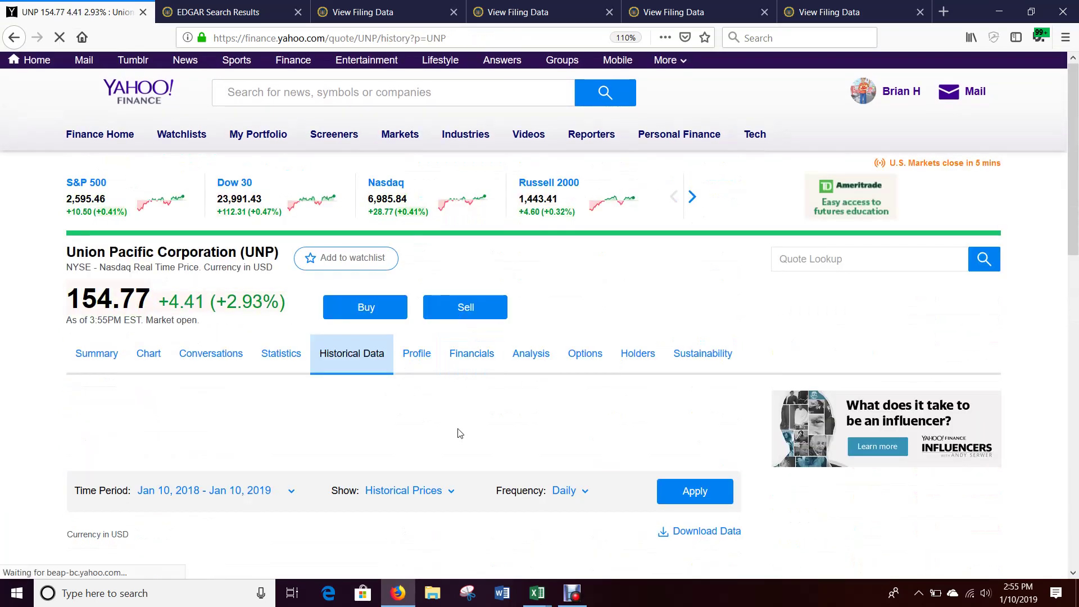
scroll(452, 444, down, 5)
click(443, 291)
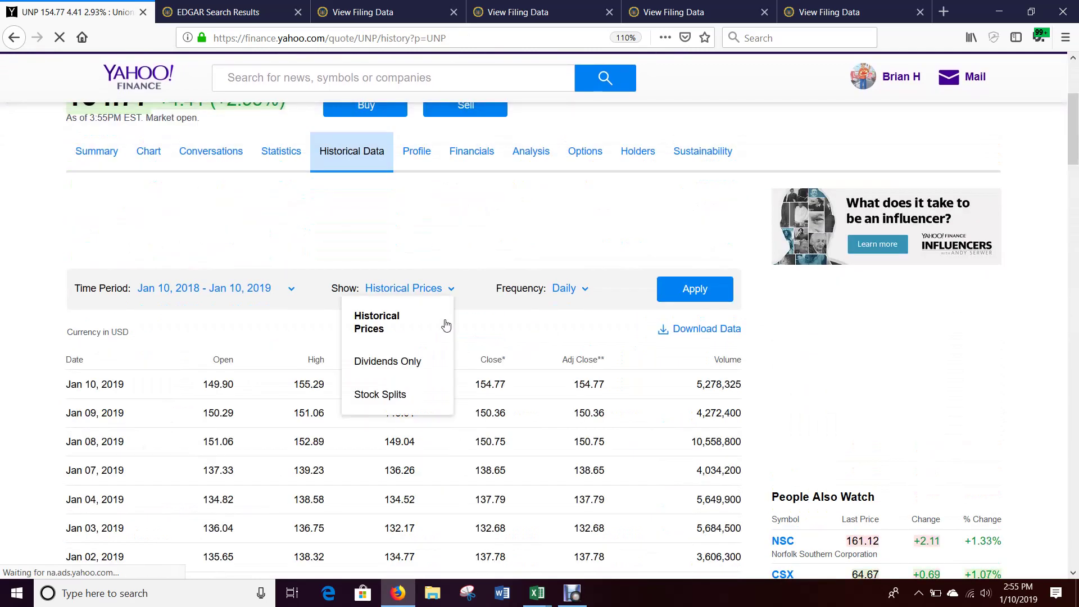
click(380, 357)
click(696, 298)
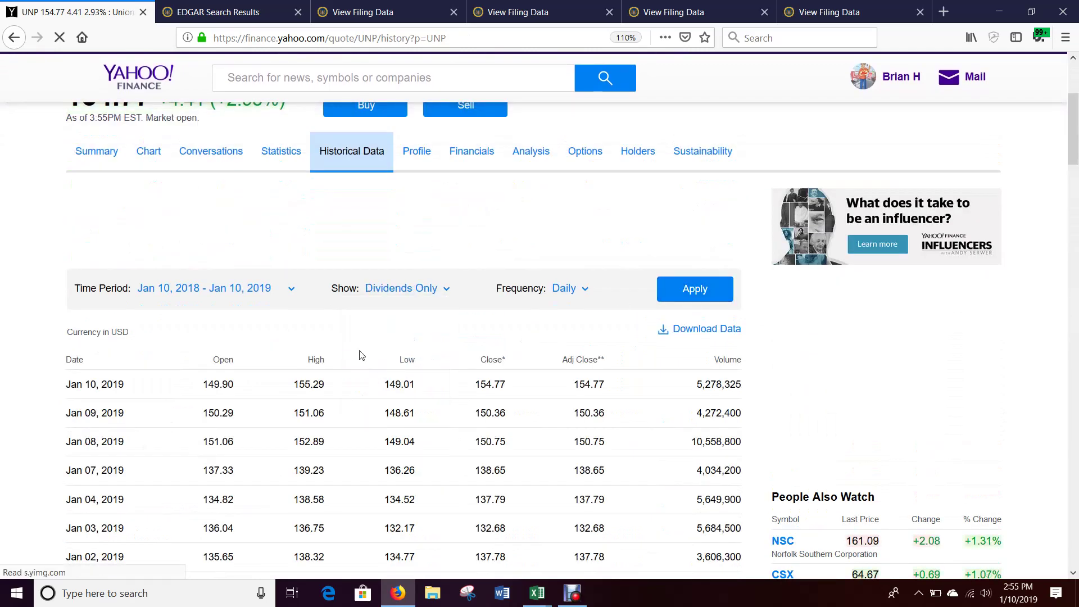
Set the dividend history start date to Jan 10, 2017 and review the 2017 dividends
click(291, 290)
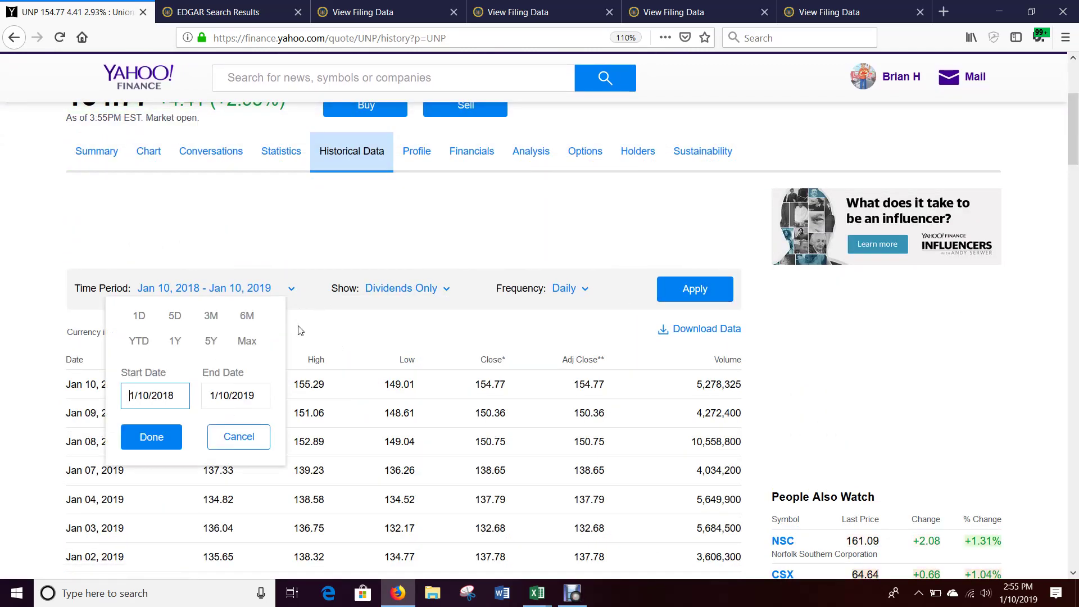
click(181, 397)
key(BackSpace)
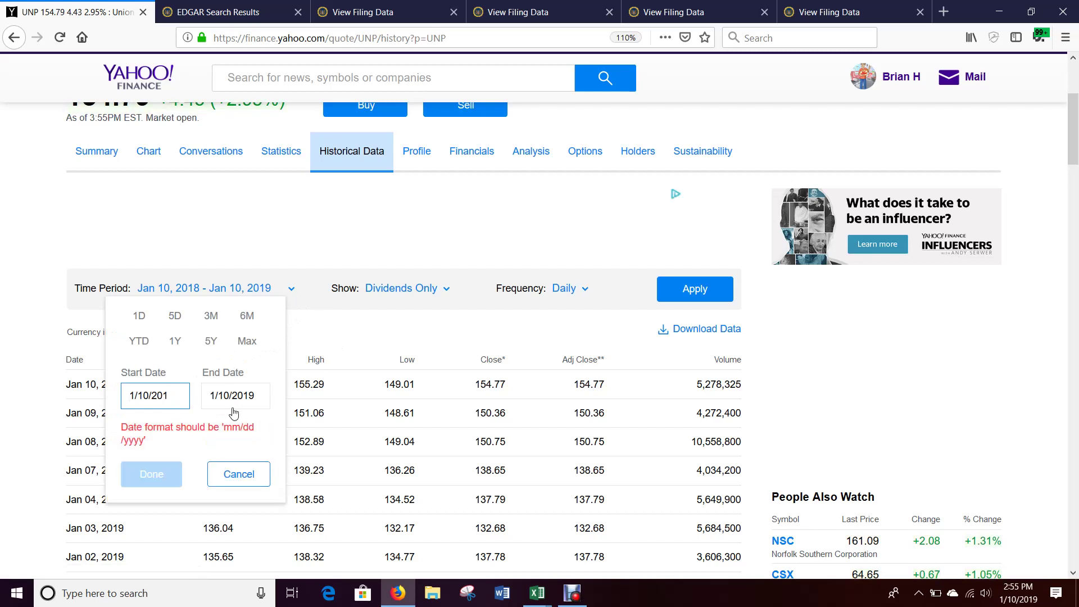
text(1)
key(BackSpace)
text(7)
click(175, 436)
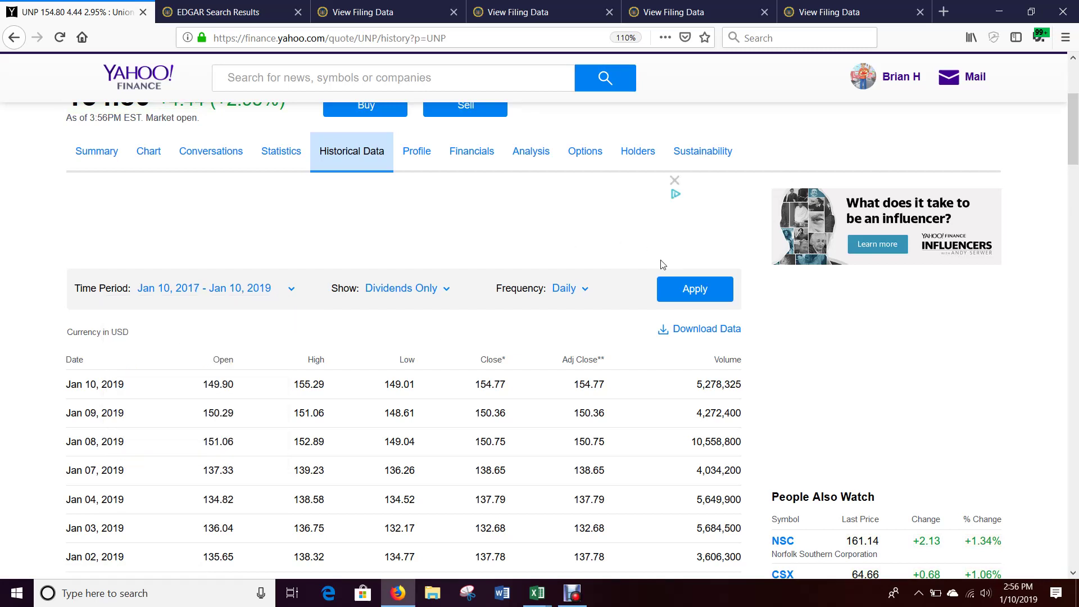
click(685, 286)
scroll(506, 427, down, 3)
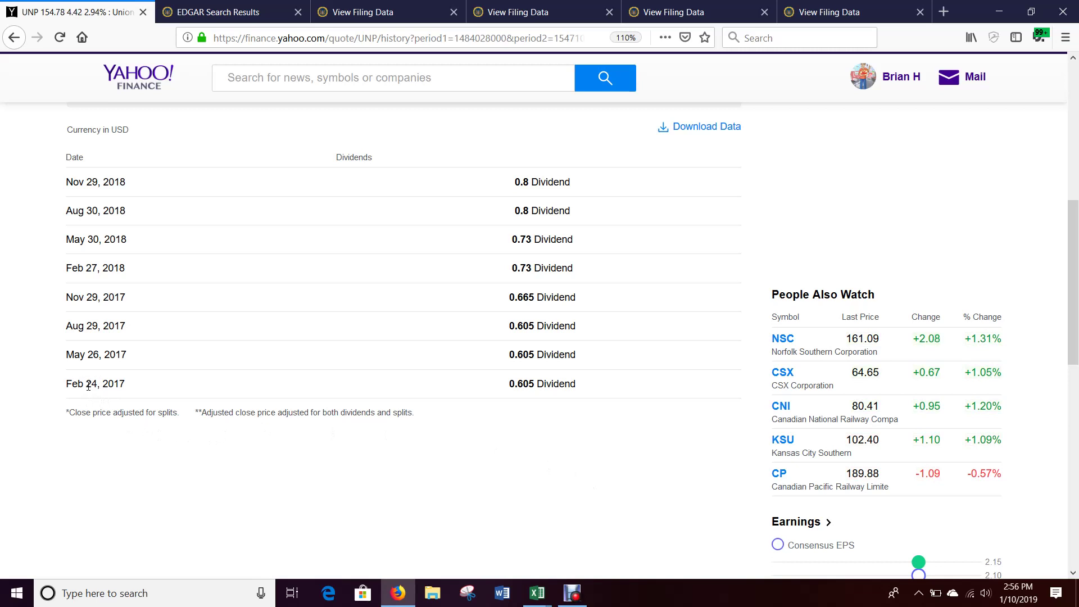
mouse_move(536, 596)
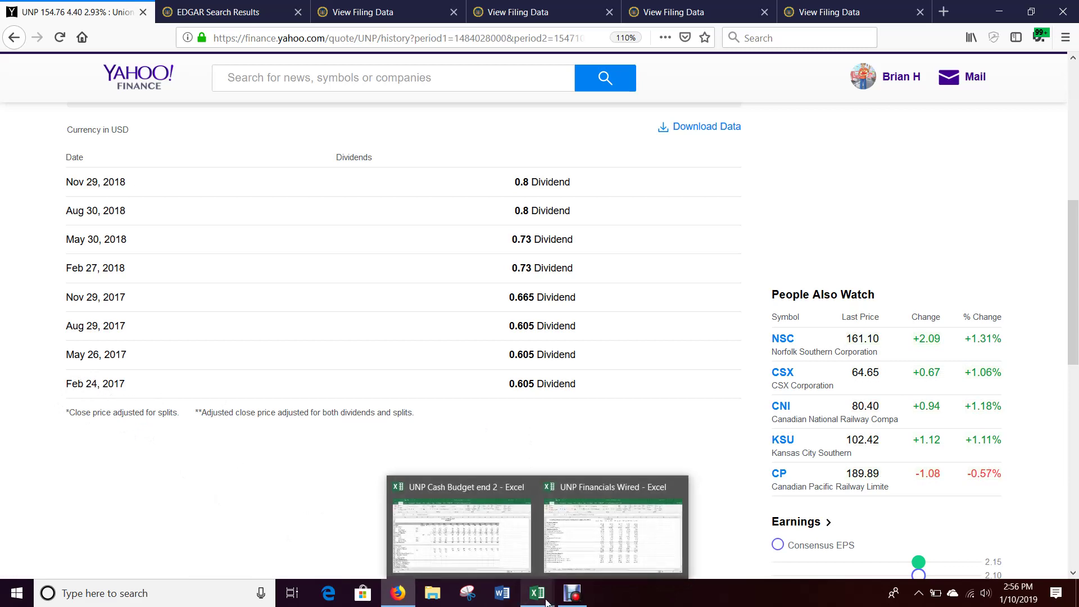
Recheck the filing's cash flow statement in Firefox, then return to UNP Cash Budget end 2
mouse_move(585, 538)
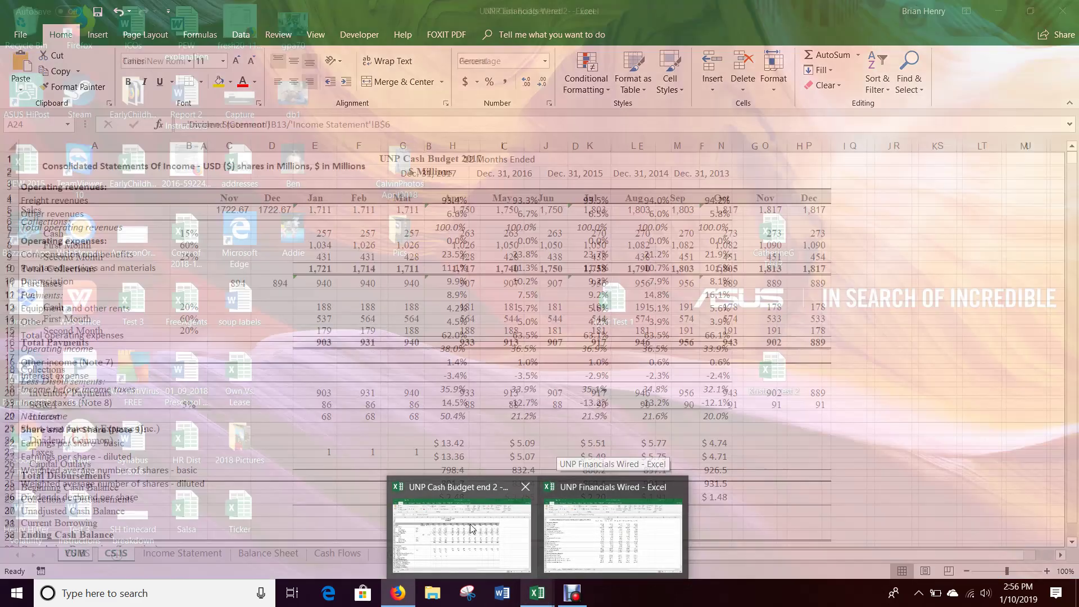
click(452, 534)
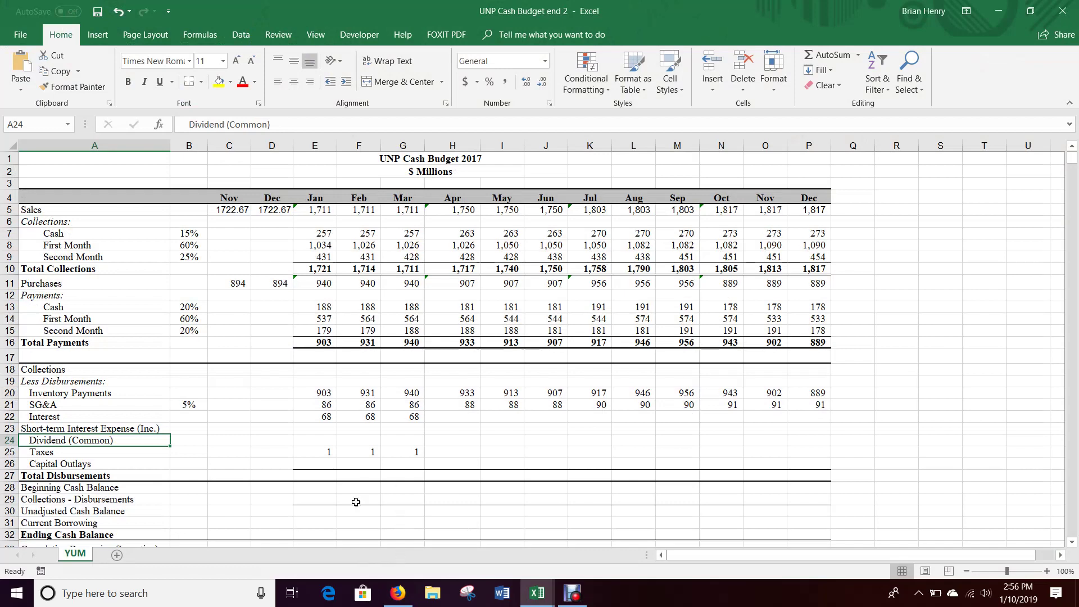
key(alt+Tab)
click(815, 12)
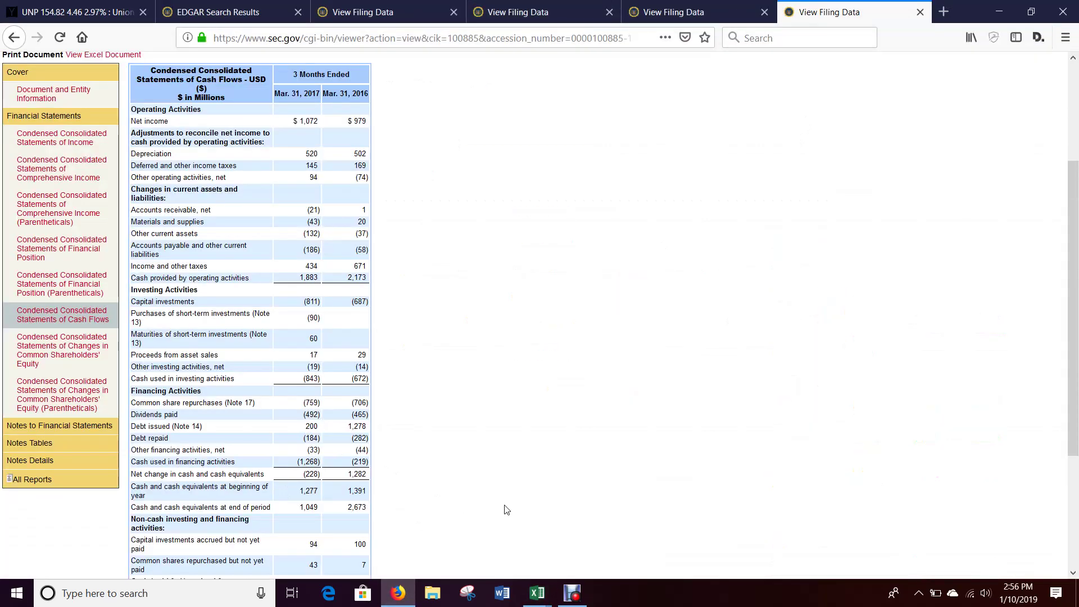
mouse_move(538, 600)
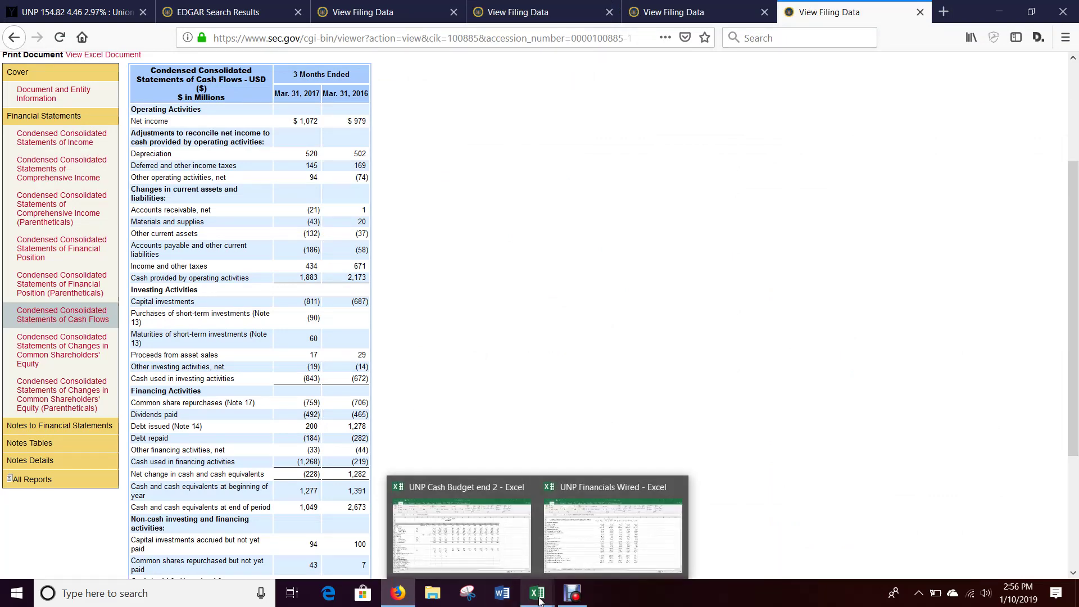
click(494, 559)
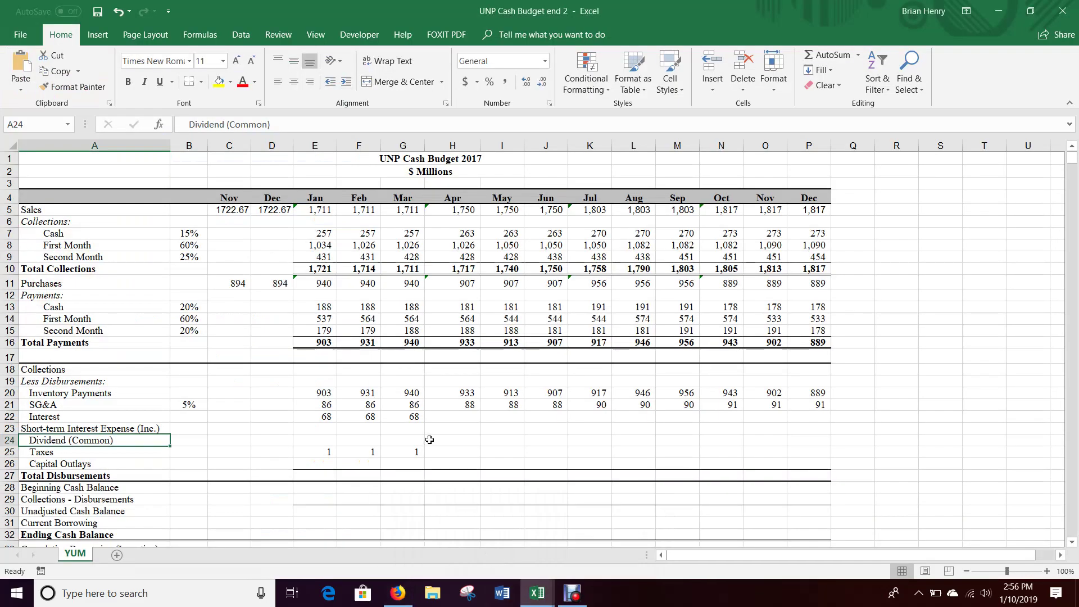
Enter 492 as February's Dividend (Common) in F24
click(374, 441)
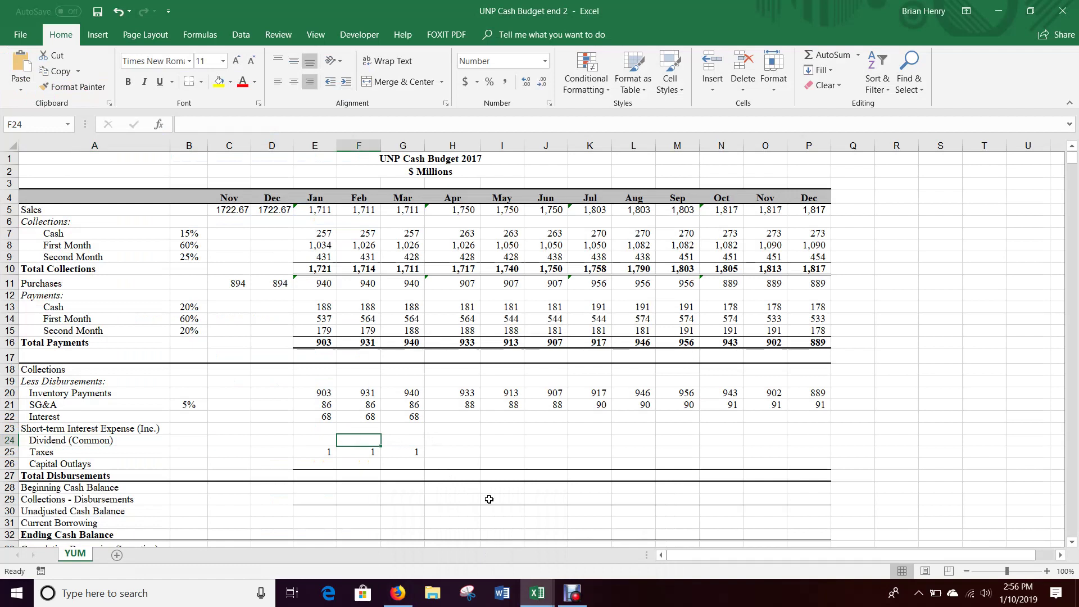
text(49)
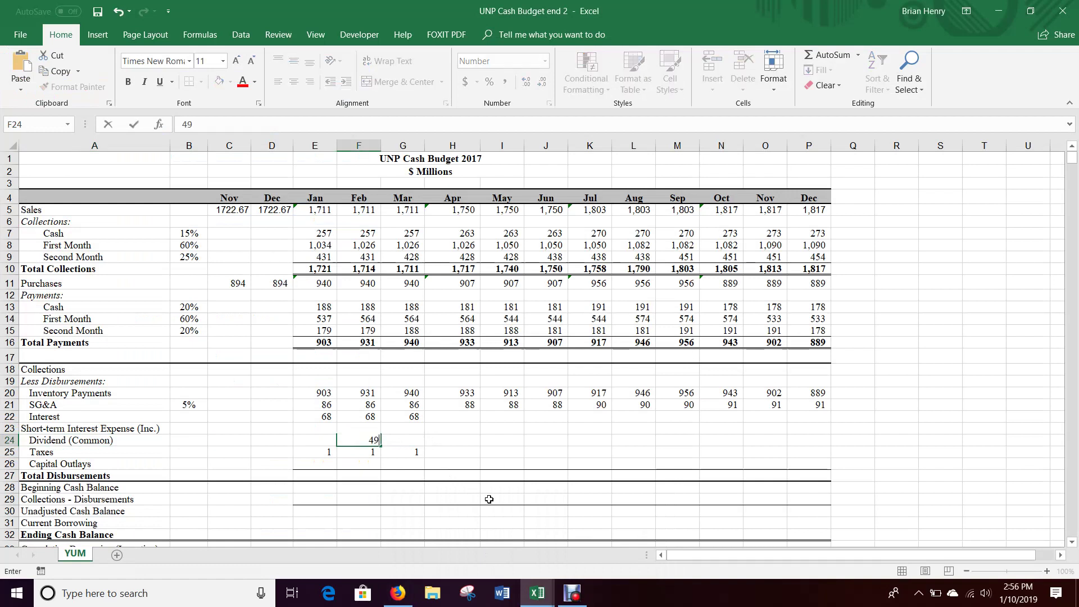
text(2)
key(Return)
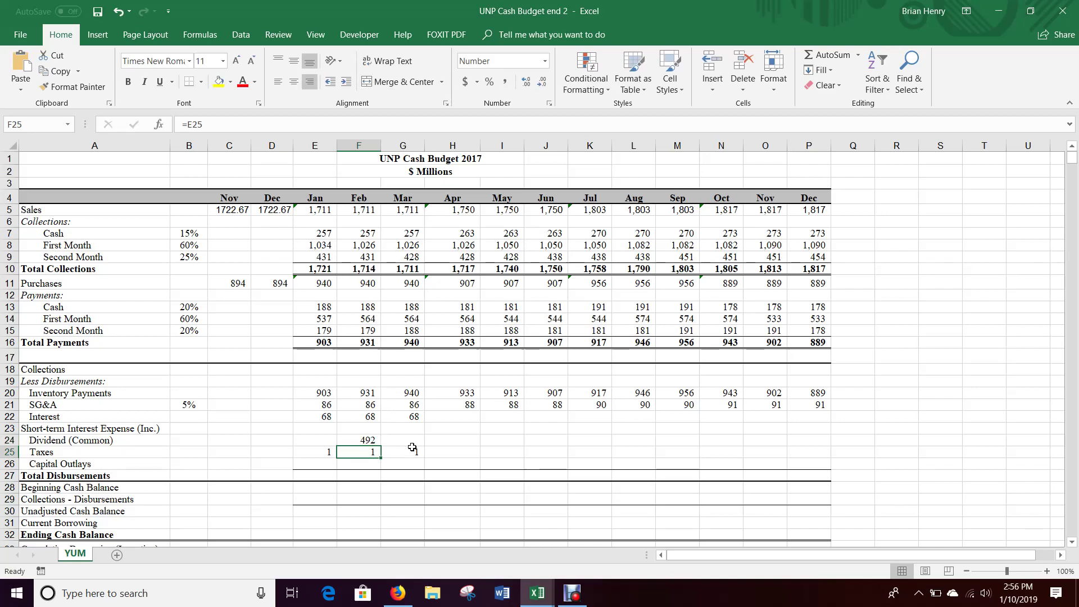
click(373, 439)
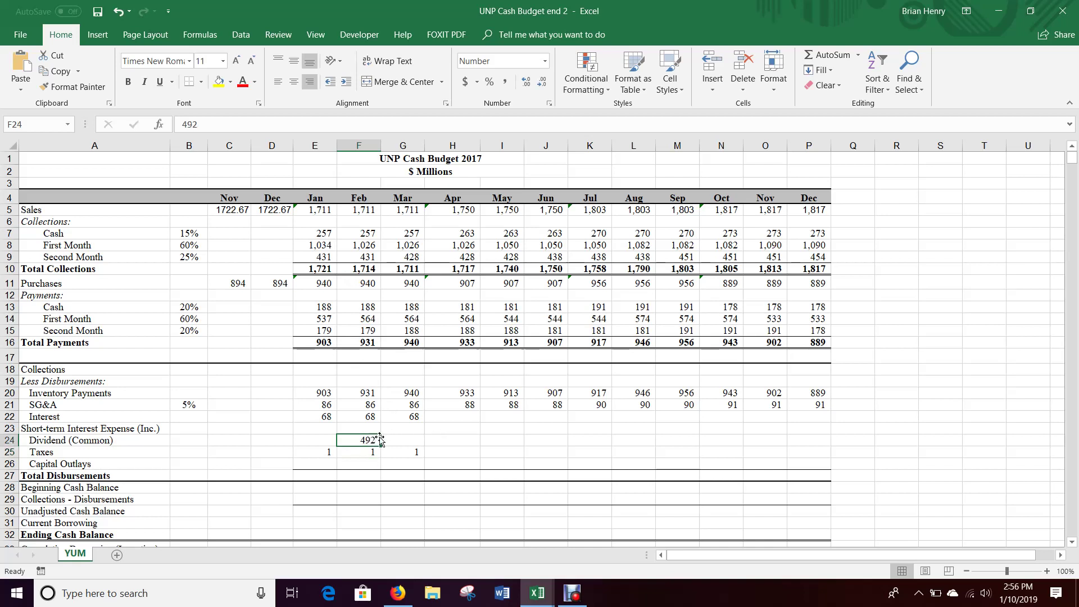
click(507, 437)
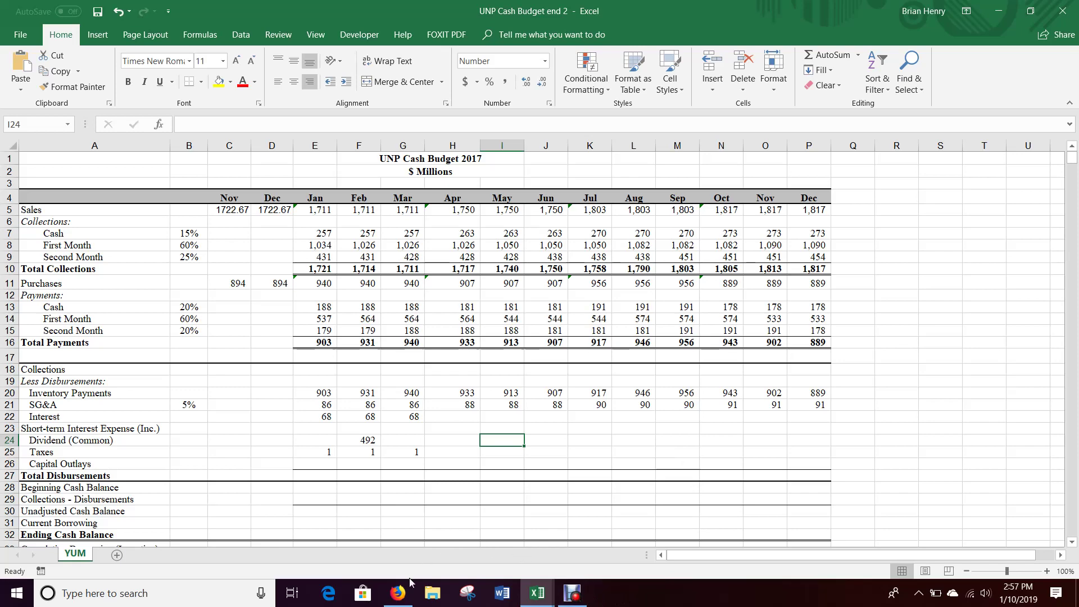
click(400, 592)
click(696, 12)
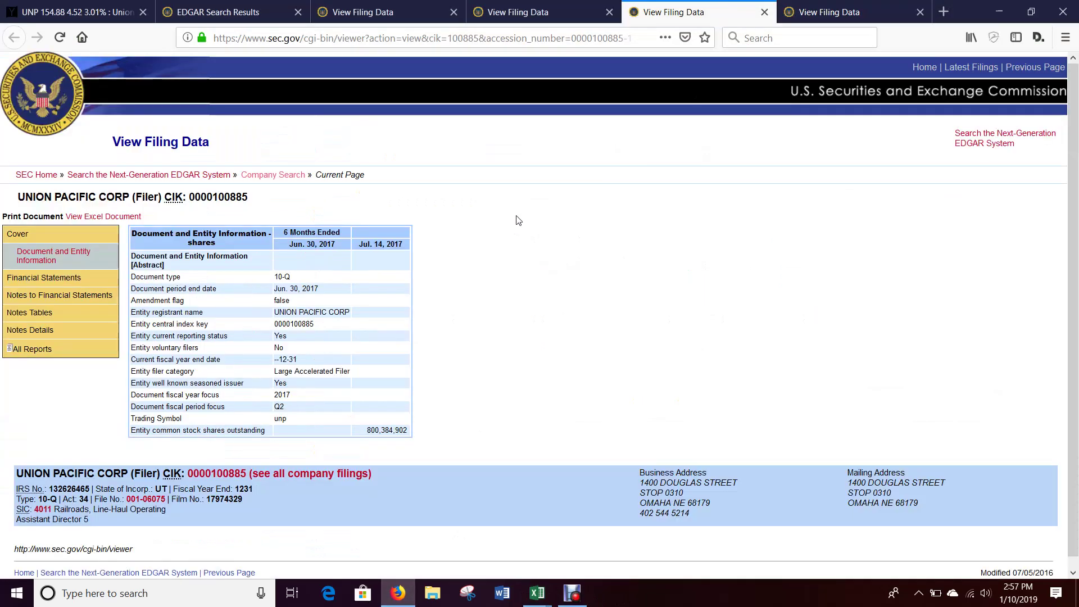
click(69, 278)
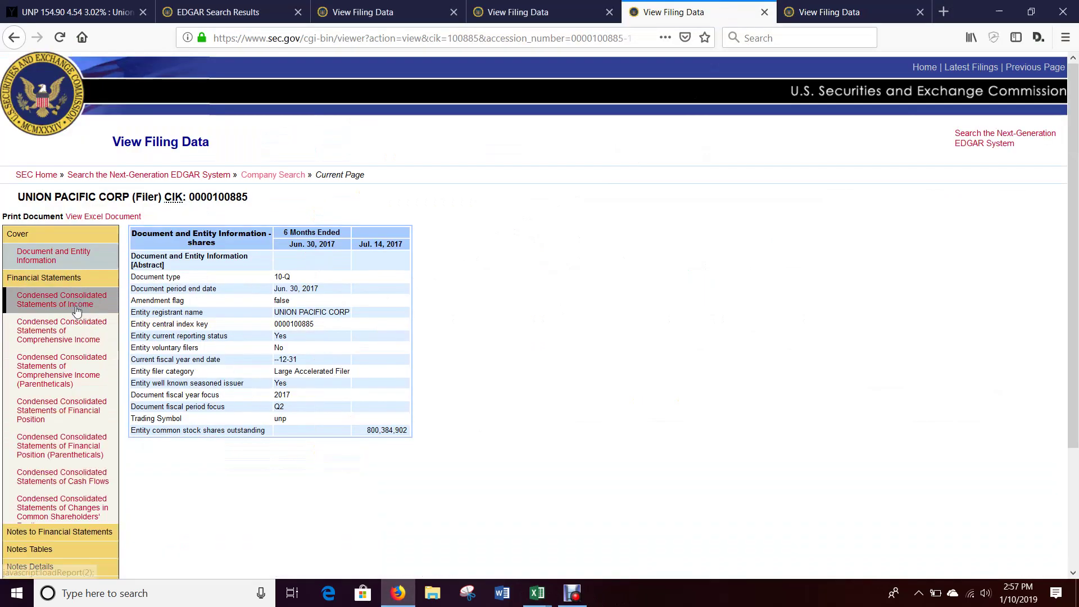
scroll(56, 401, down, 4)
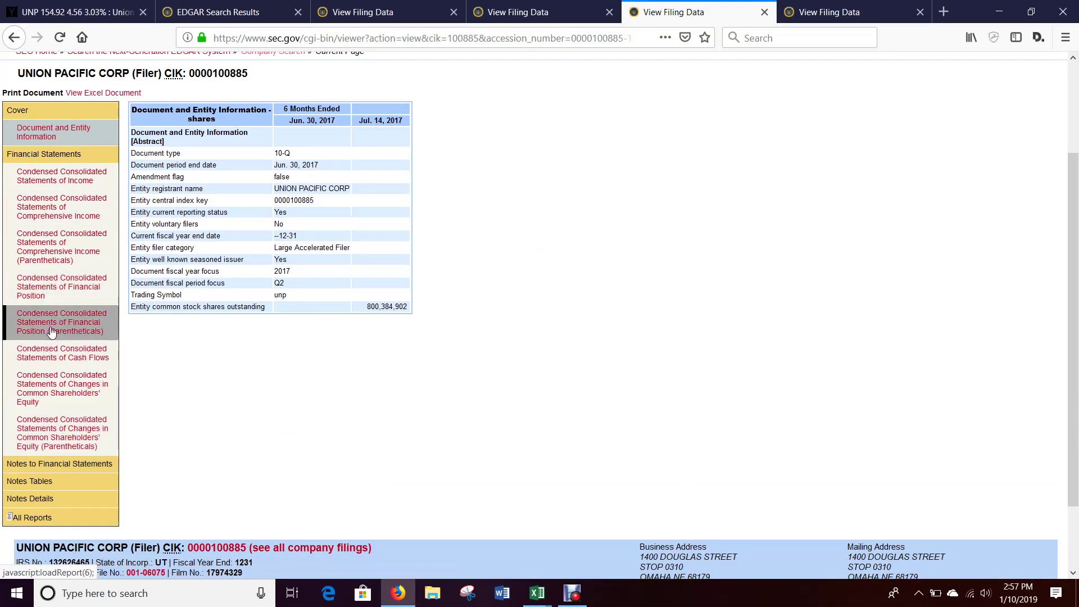
click(26, 358)
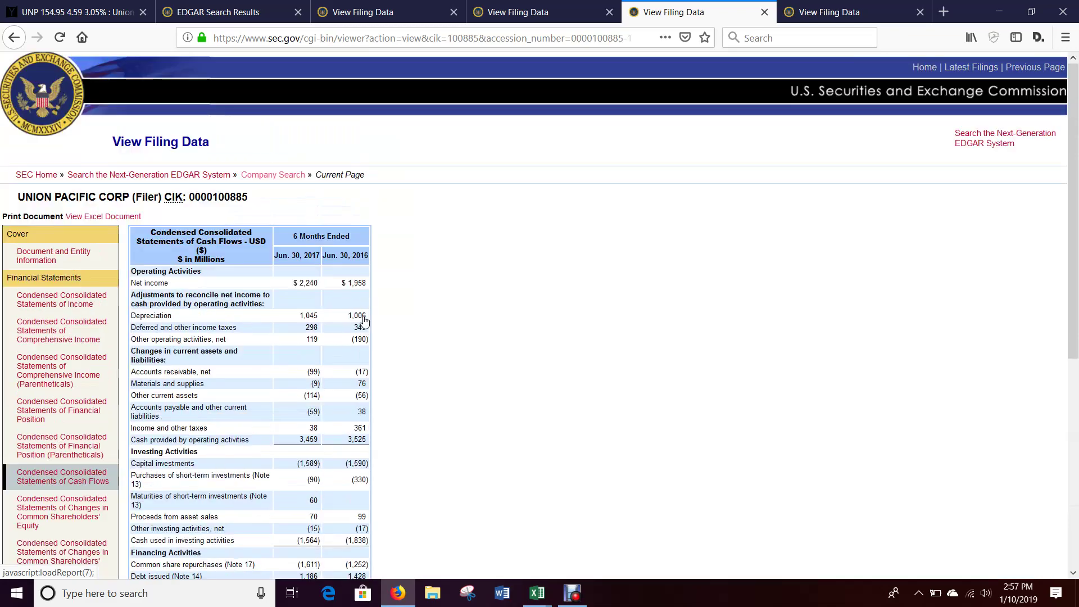
scroll(437, 345, down, 5)
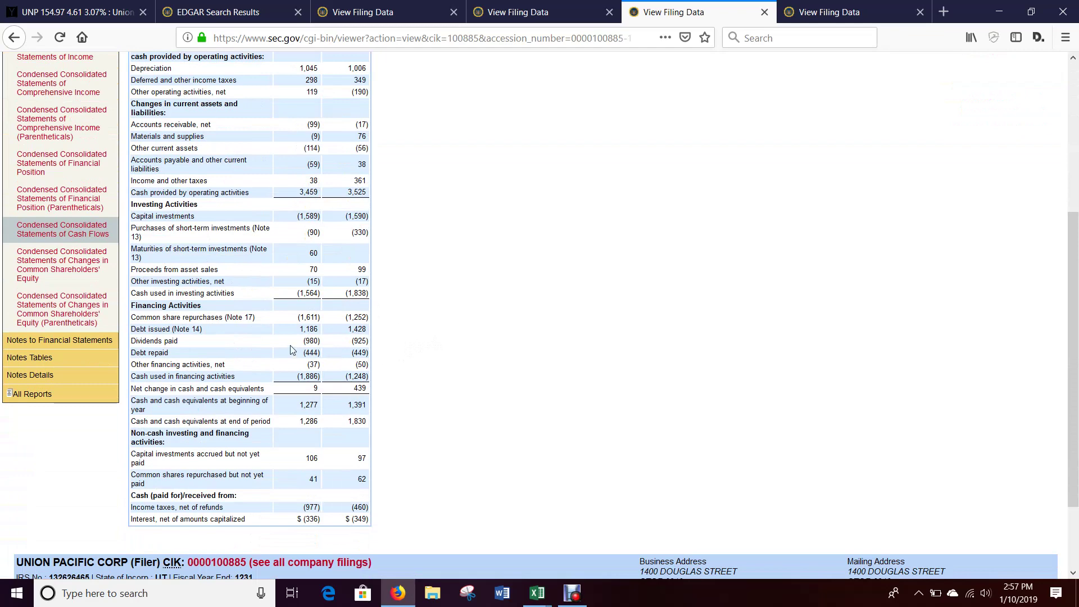
scroll(315, 346, up, 4)
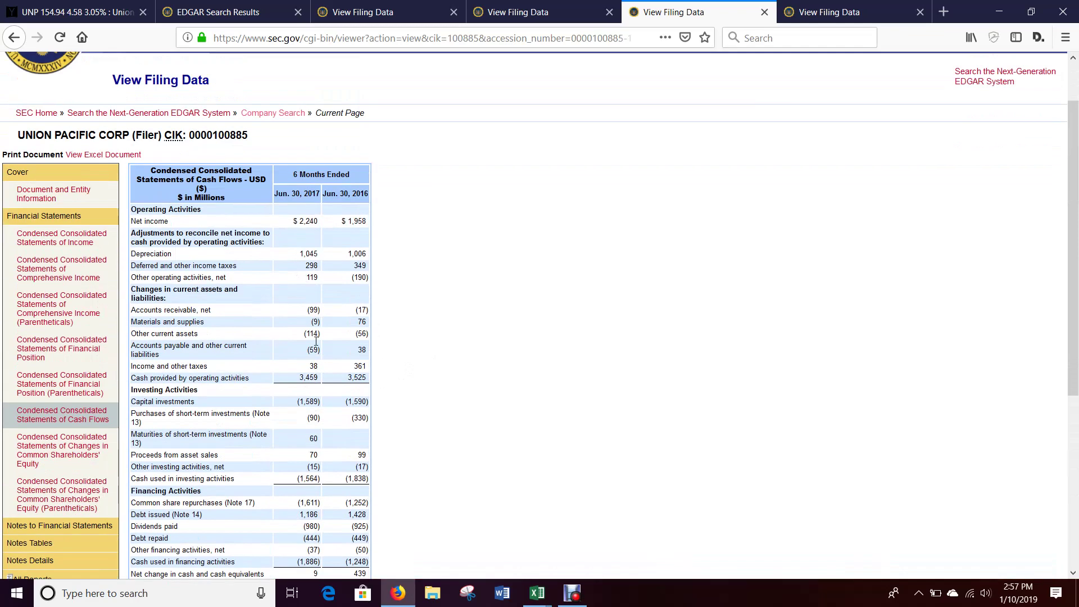
scroll(313, 231, down, 5)
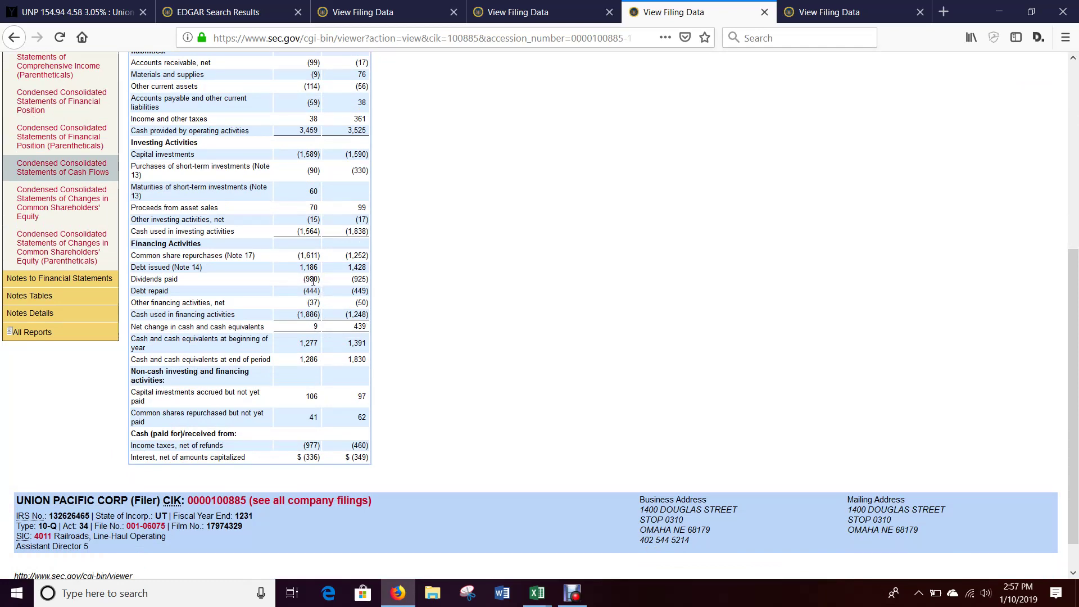
key(ctrl+1)
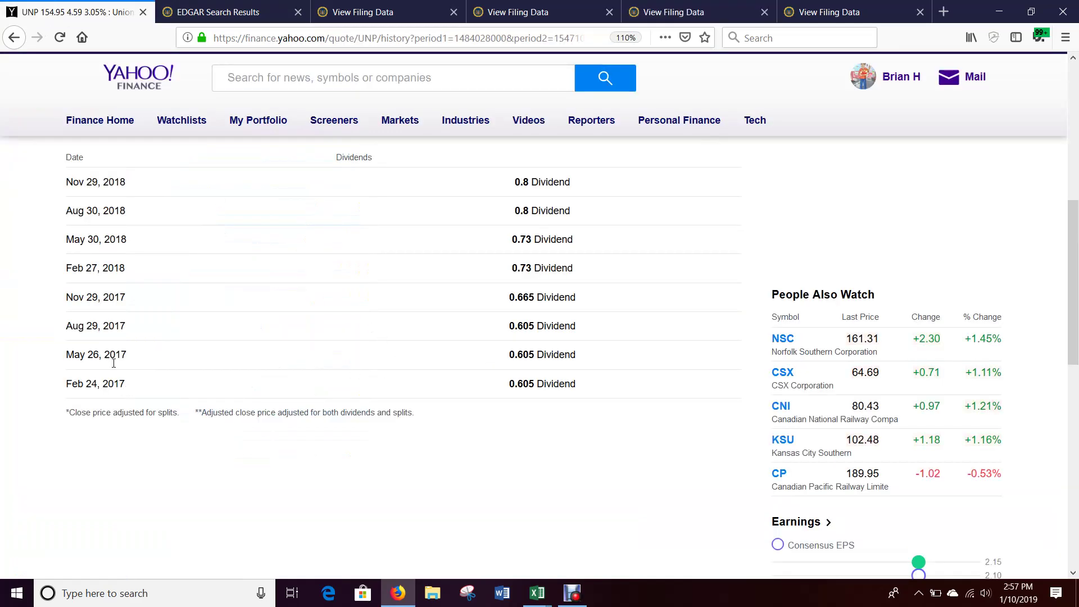
mouse_move(536, 595)
click(514, 536)
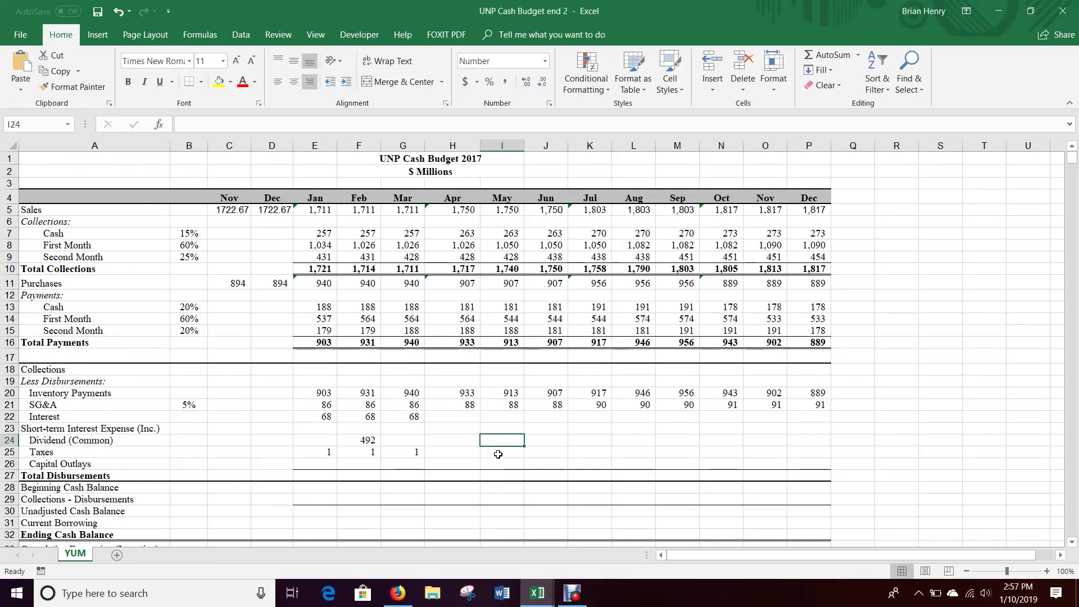
click(399, 595)
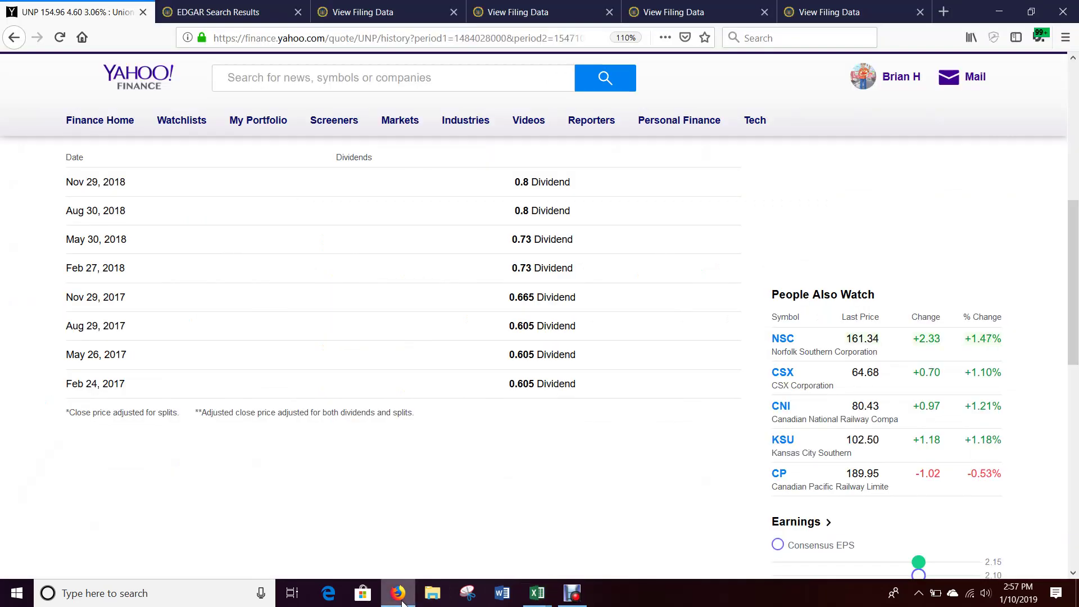
click(815, 5)
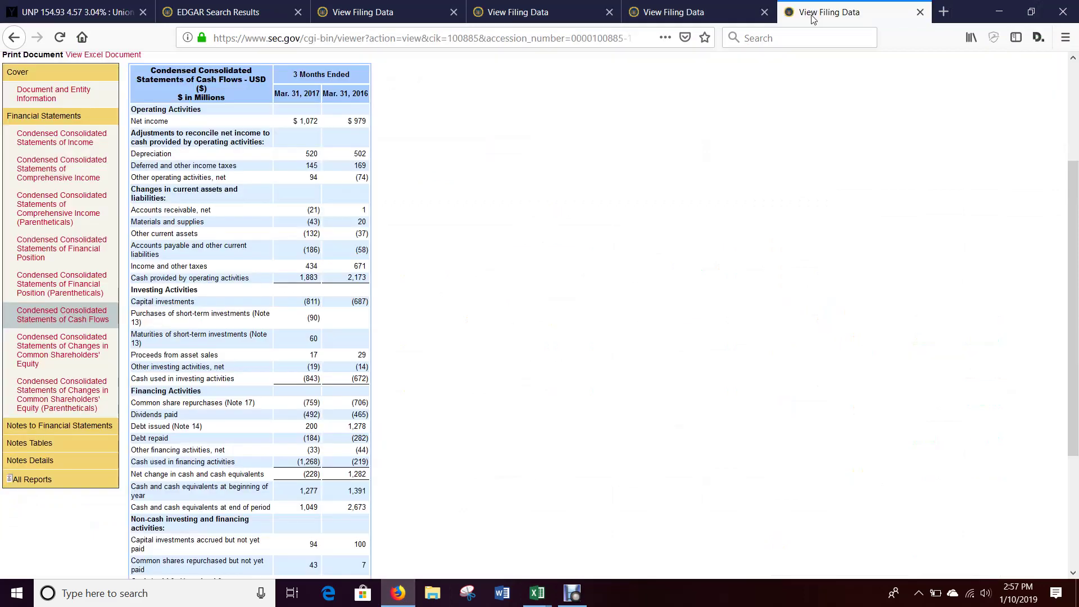
click(696, 12)
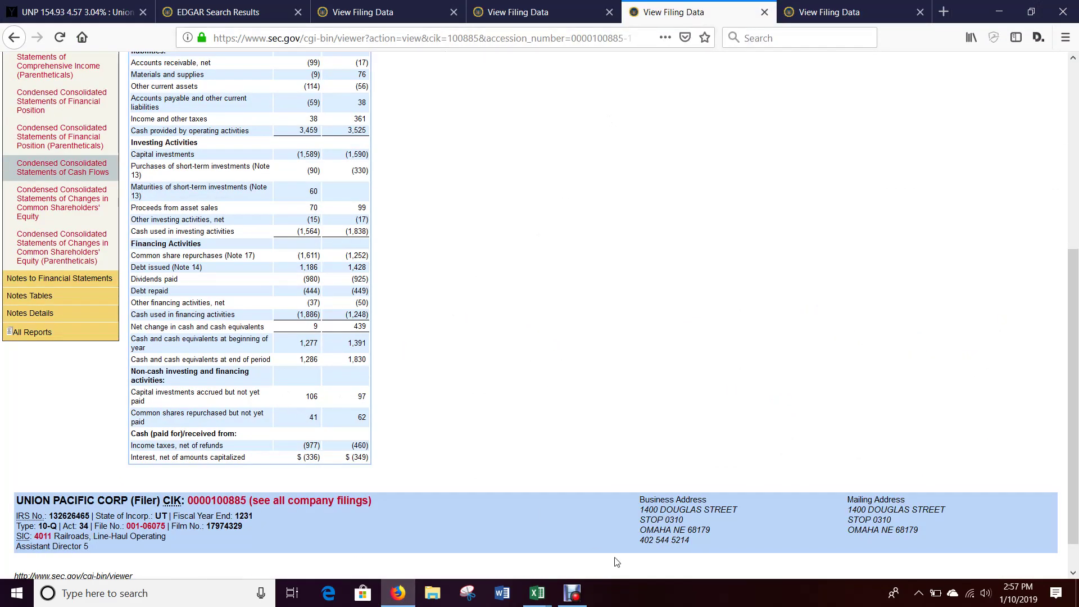
click(538, 592)
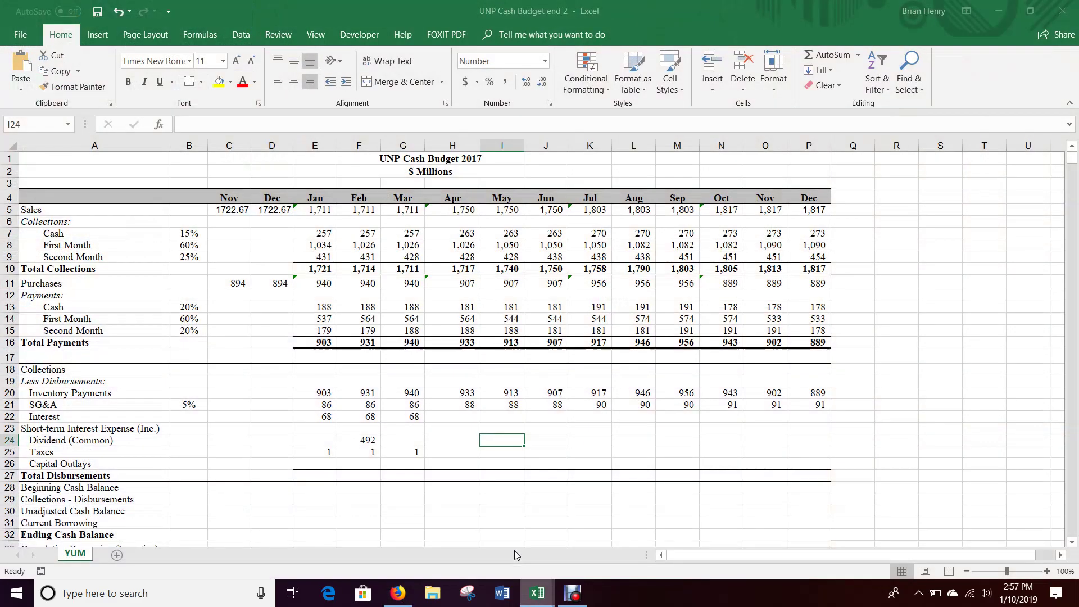
Enter =980-F24 as May's common dividend in I24, giving 488, then recheck the filing
click(495, 483)
text(=89)
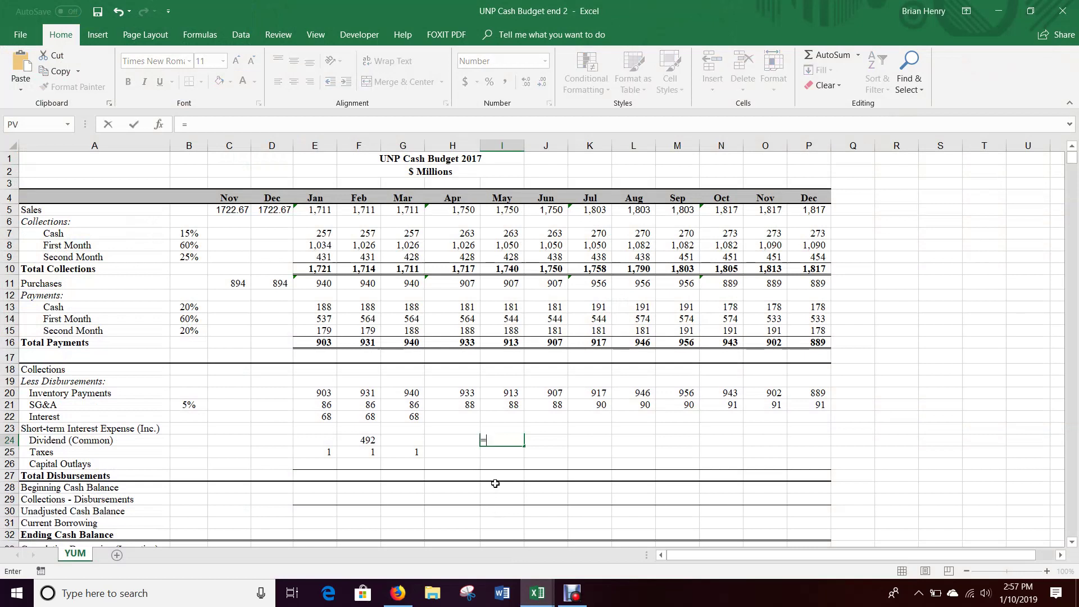
key(BackSpace)
key(BackSpace)
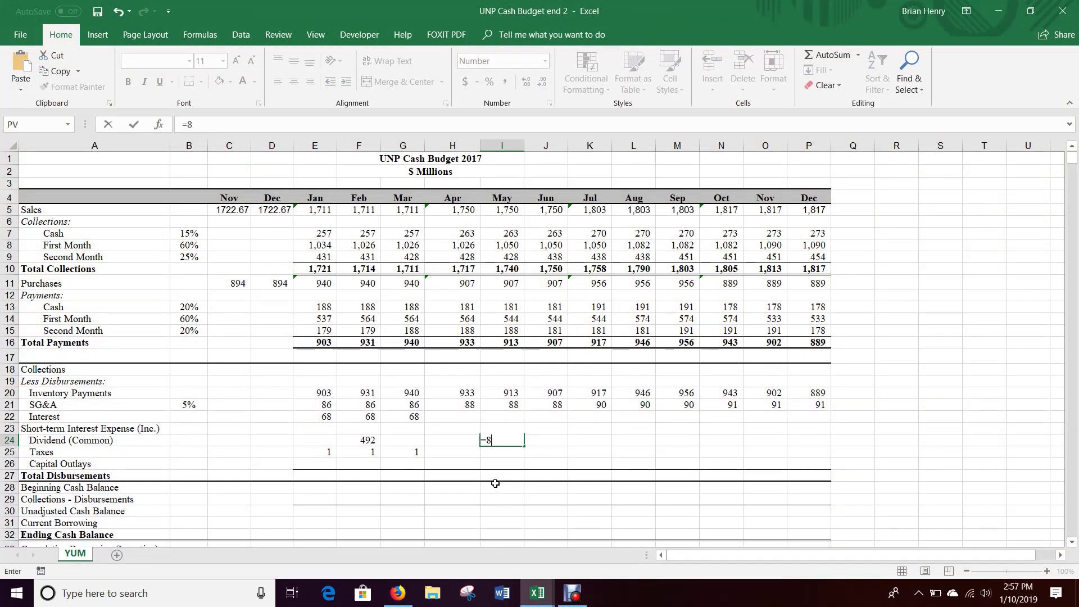
key(BackSpace)
text(980-)
click(368, 441)
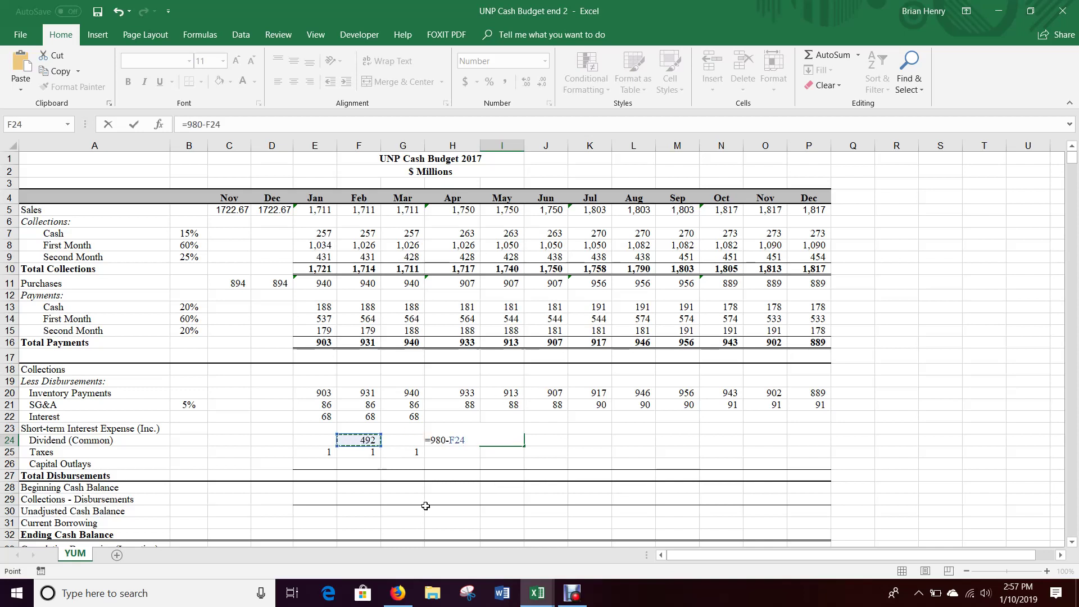
key(Return)
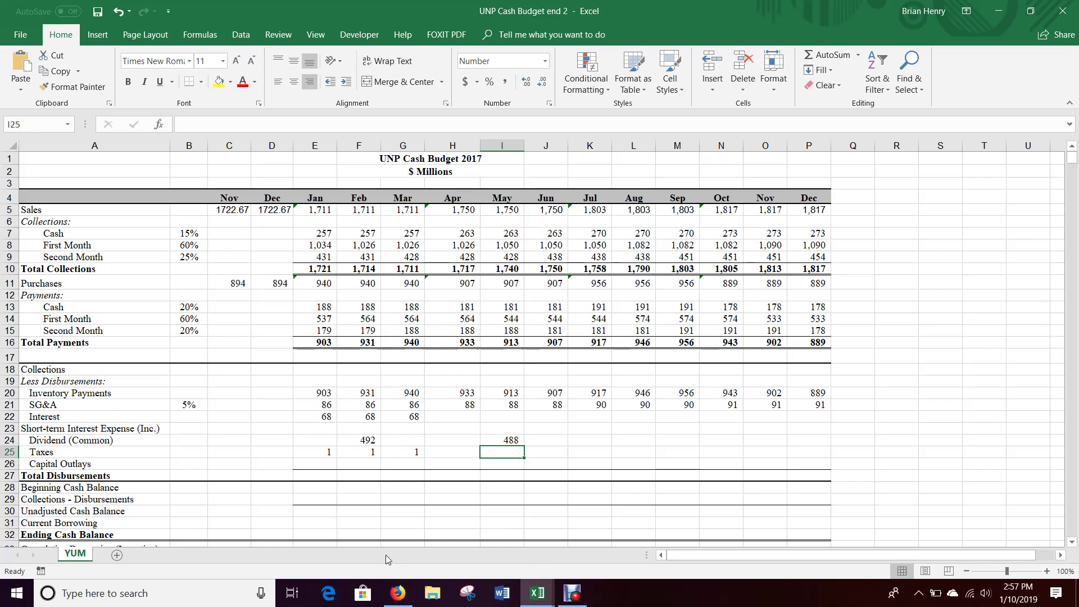
click(397, 593)
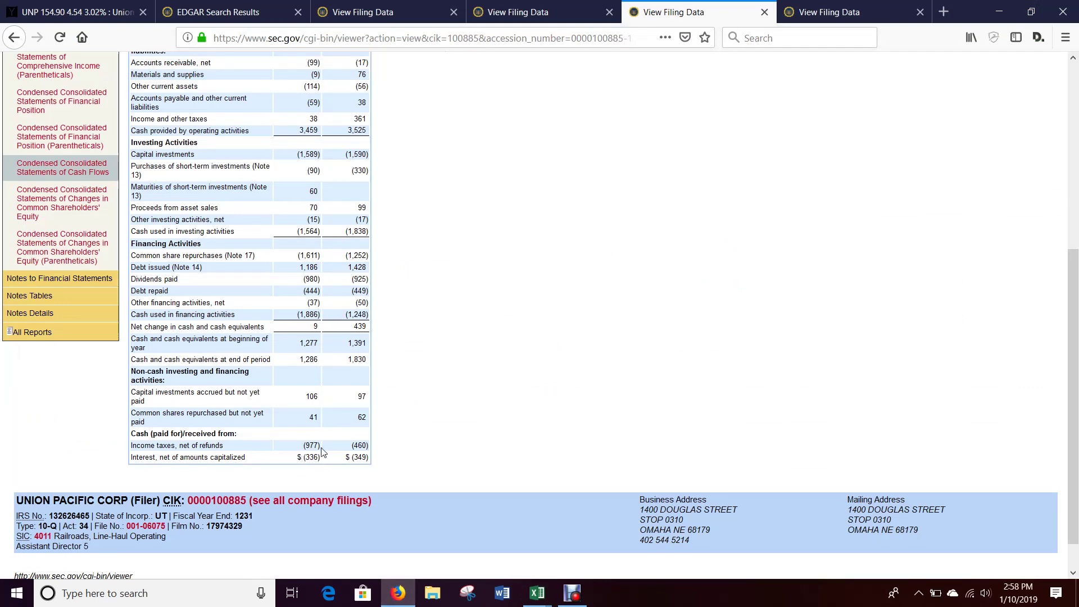
click(397, 592)
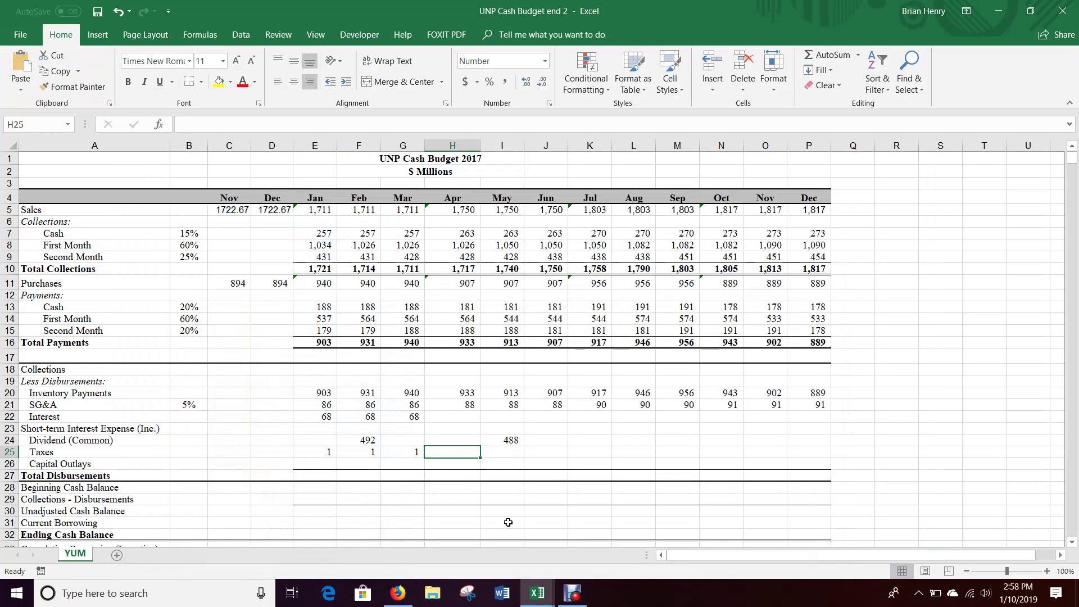
Set April taxes to =977/3 (326) and link May and June taxes to it
text(=977/3)
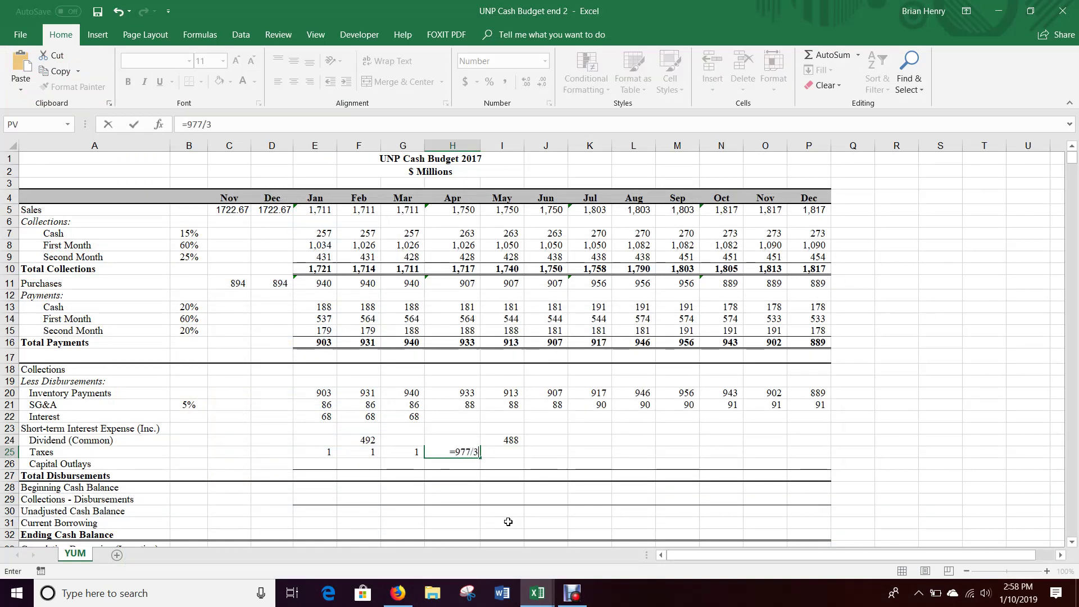
key(Tab)
key(Up)
key(Delete)
key(Down)
text(=)
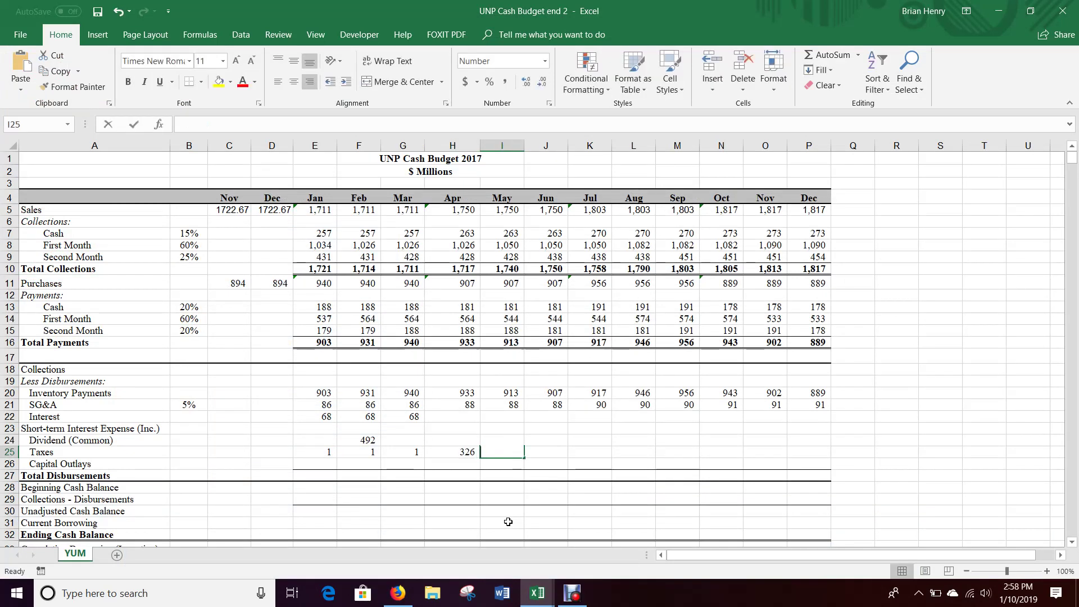
key(Left)
key(Tab)
text(=)
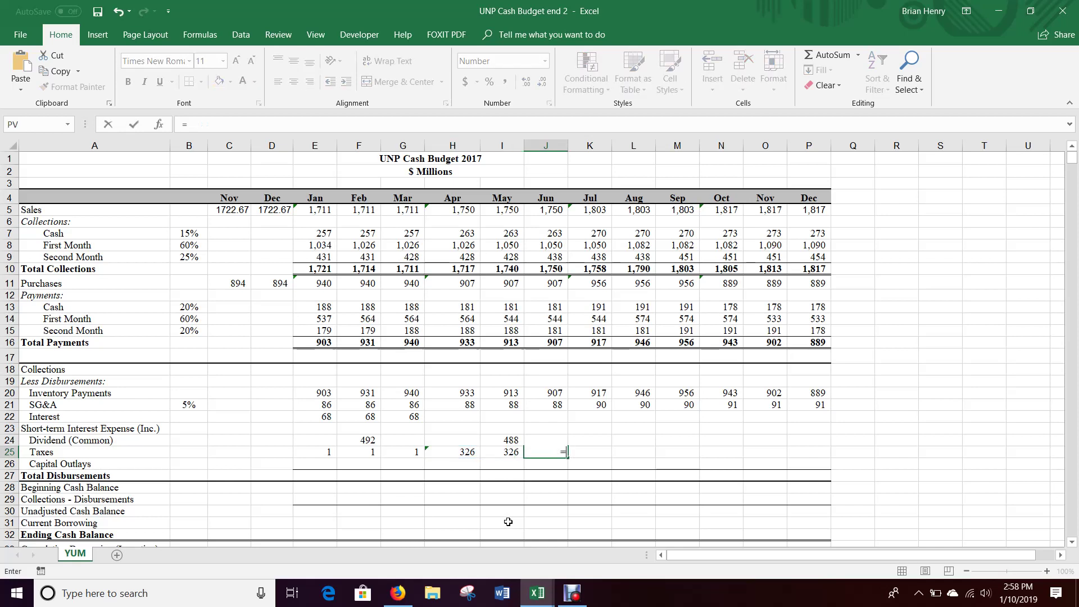
key(Left)
key(Return)
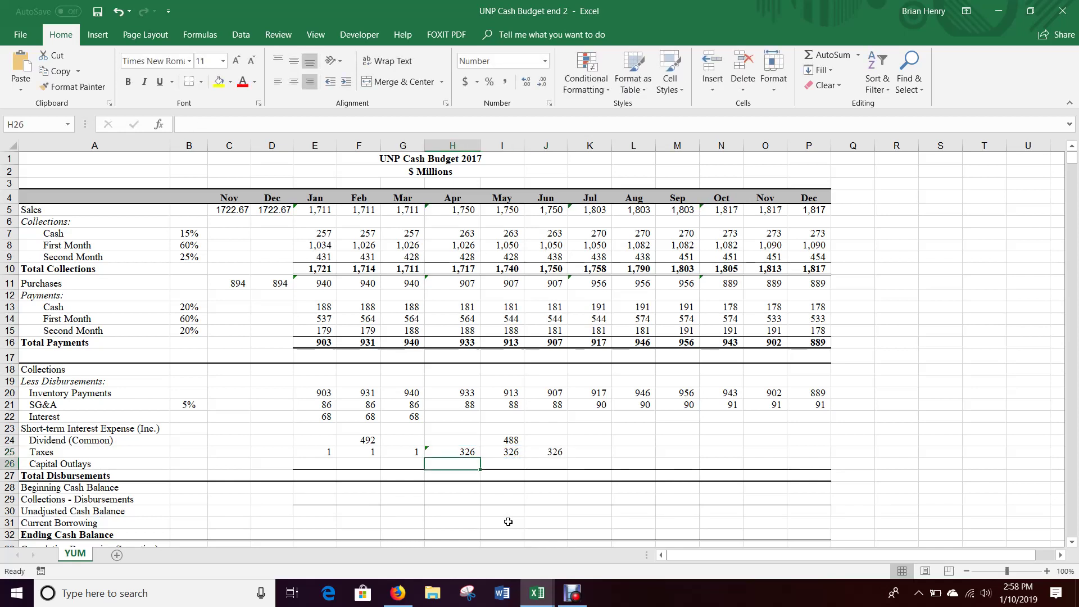
key(Up)
key(Up)
key(Up)
key(Up)
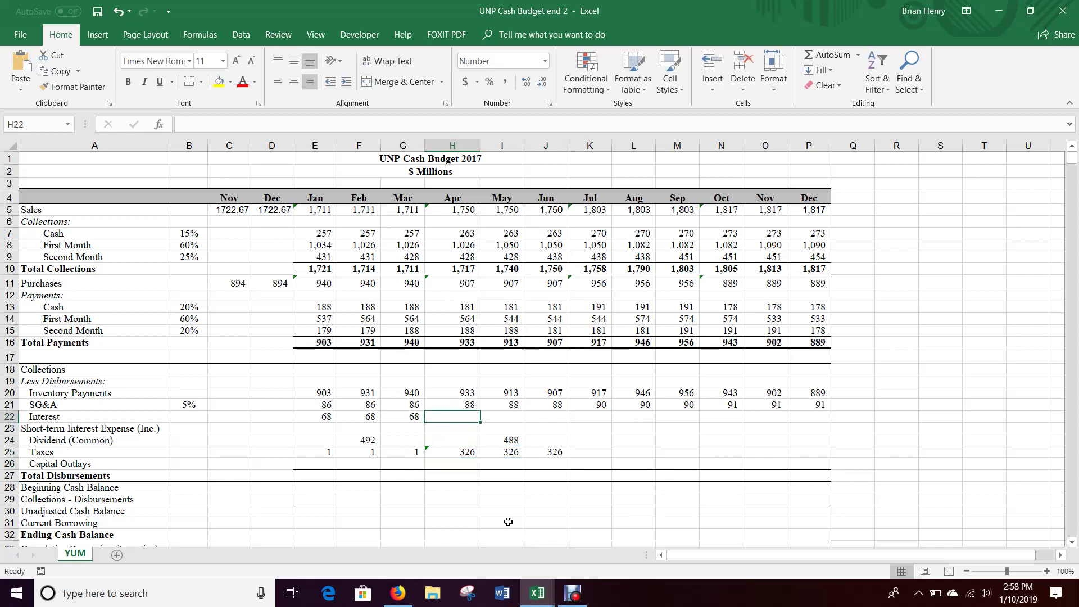
Enter =336/3 as April, May and June interest, giving 112 each
click(398, 593)
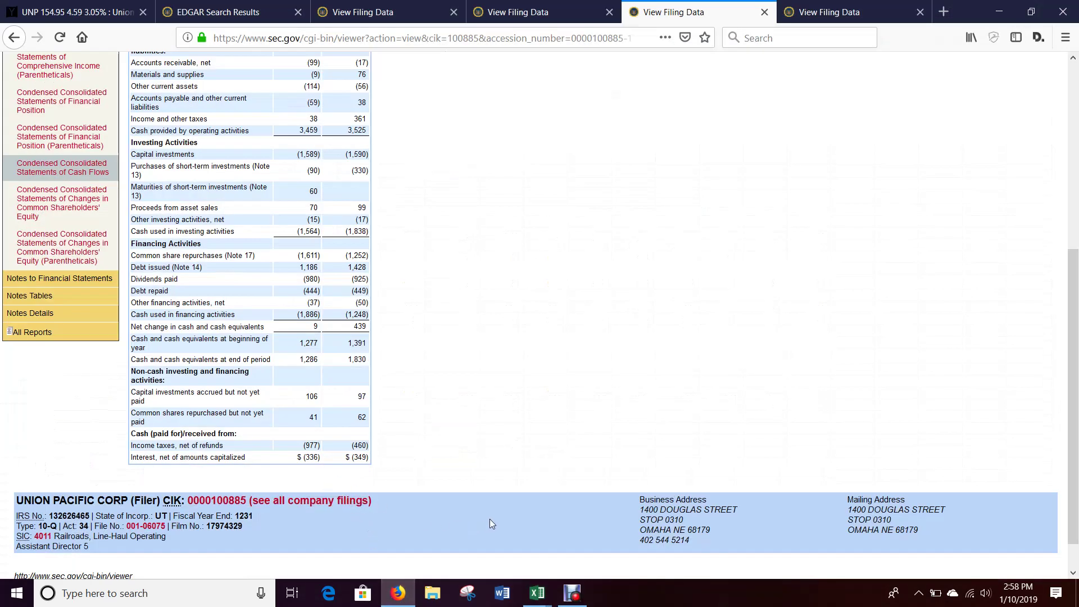
click(535, 600)
click(472, 528)
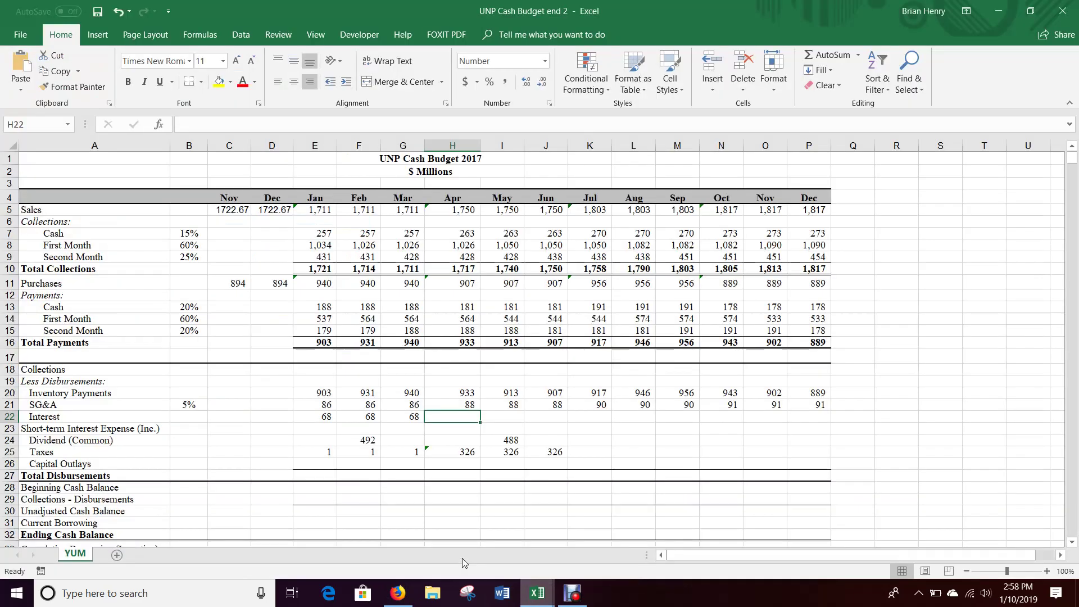
text(=)
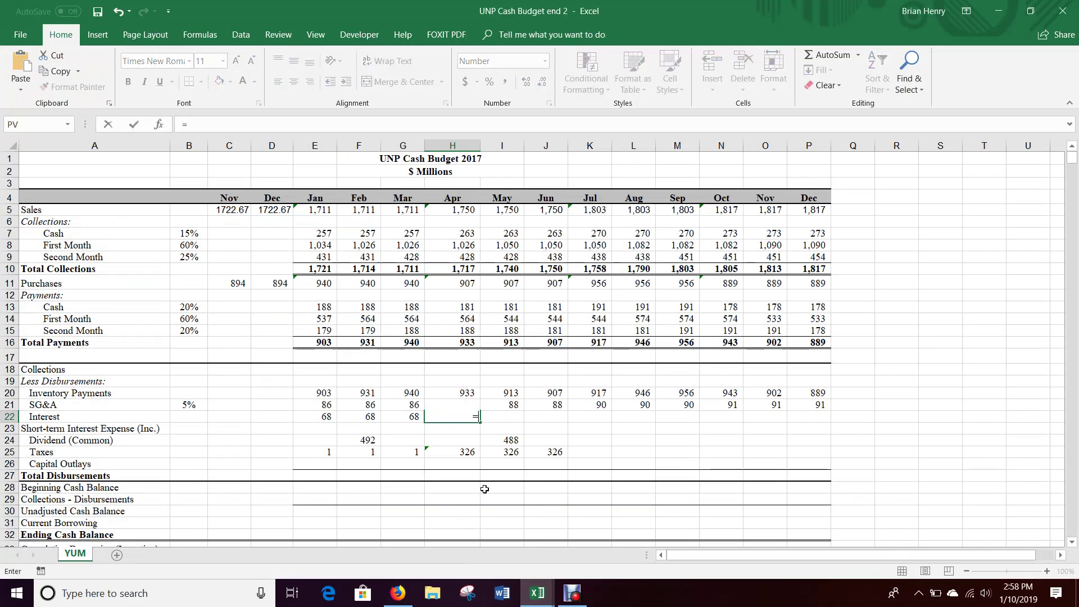
text(336/3)
key(Tab)
text(=)
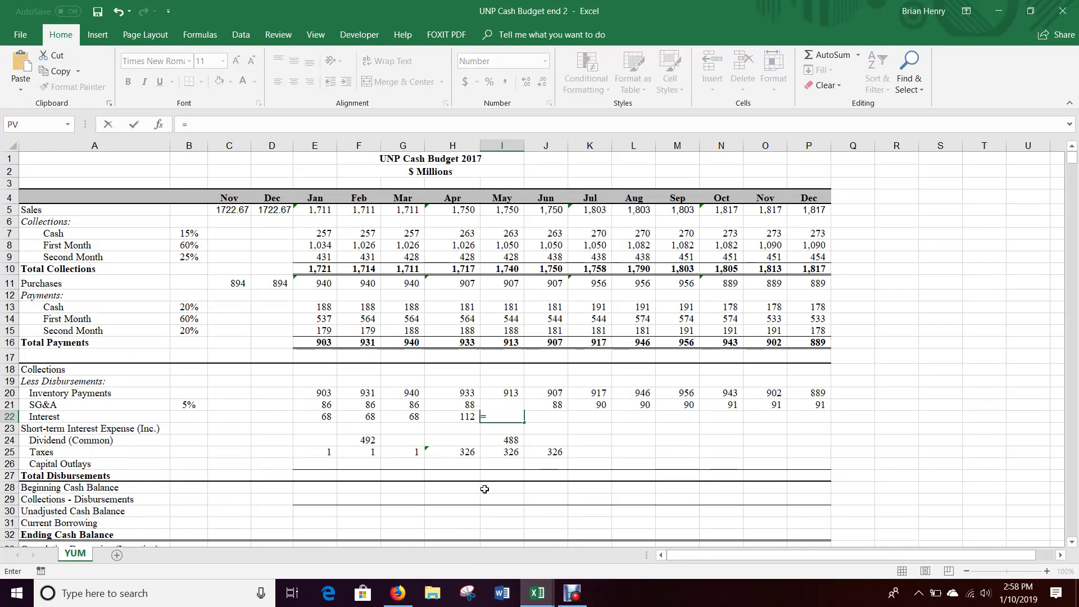
text(336/3)
key(Tab)
text(=)
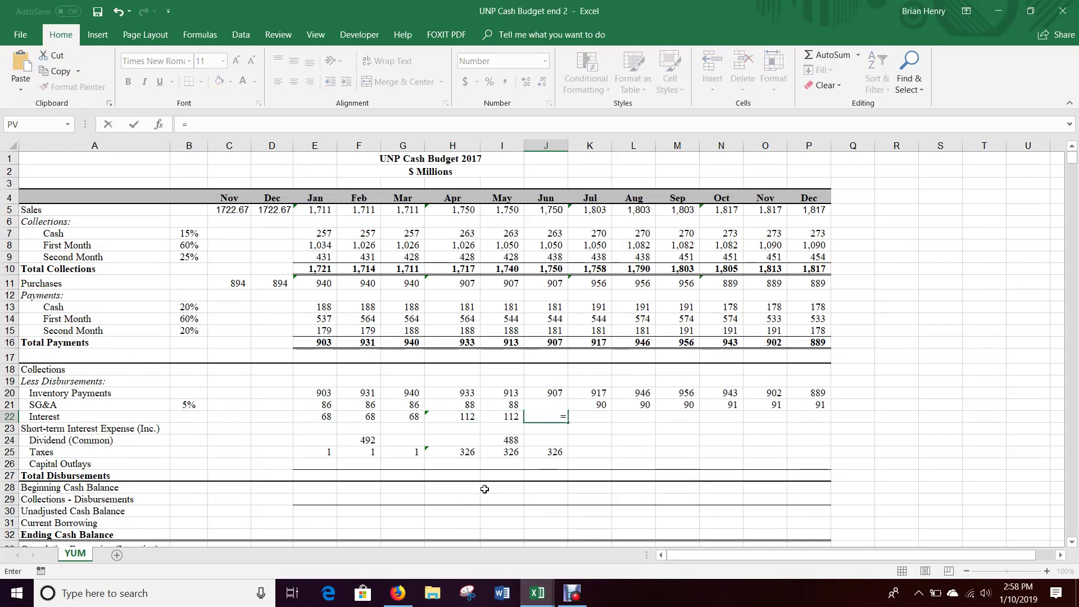
text(336/3)
key(Tab)
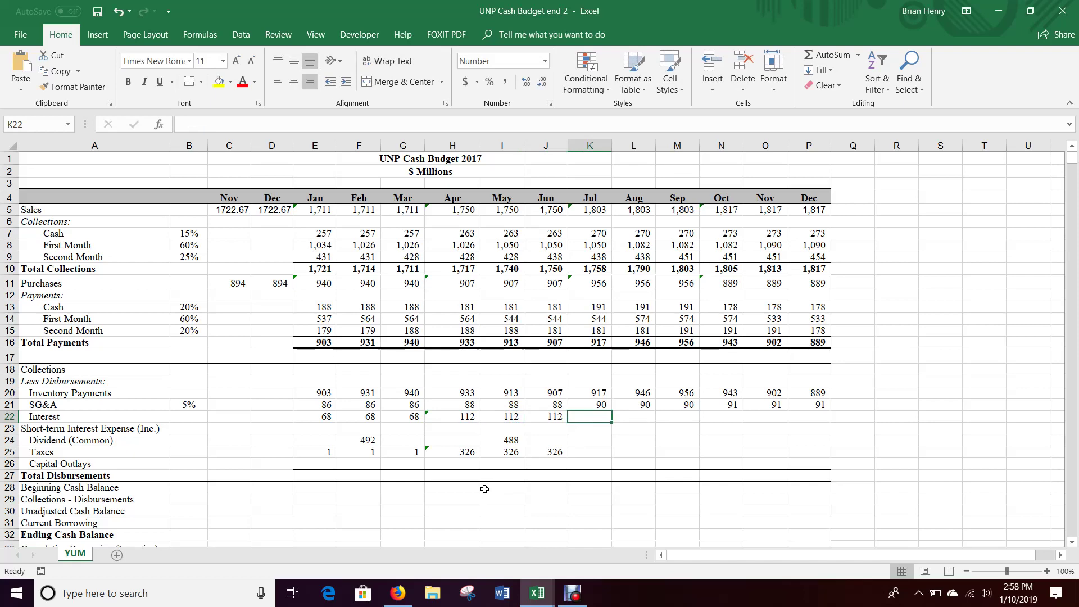
click(398, 593)
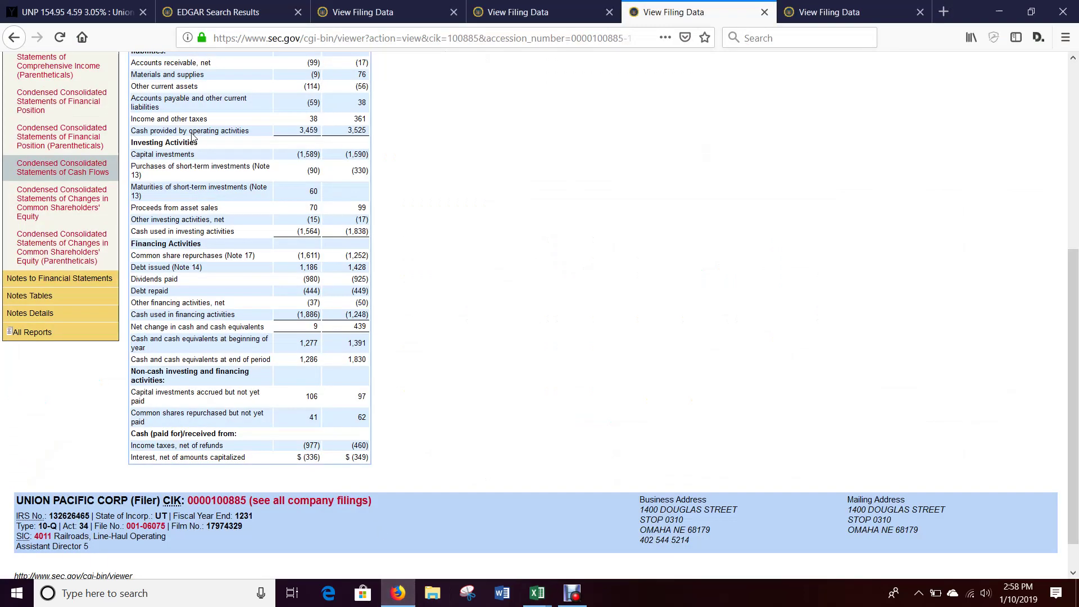
Review the Q3 10-Q cash flow statement (dividends paid 1,460) and the Yahoo dividend history
click(493, 12)
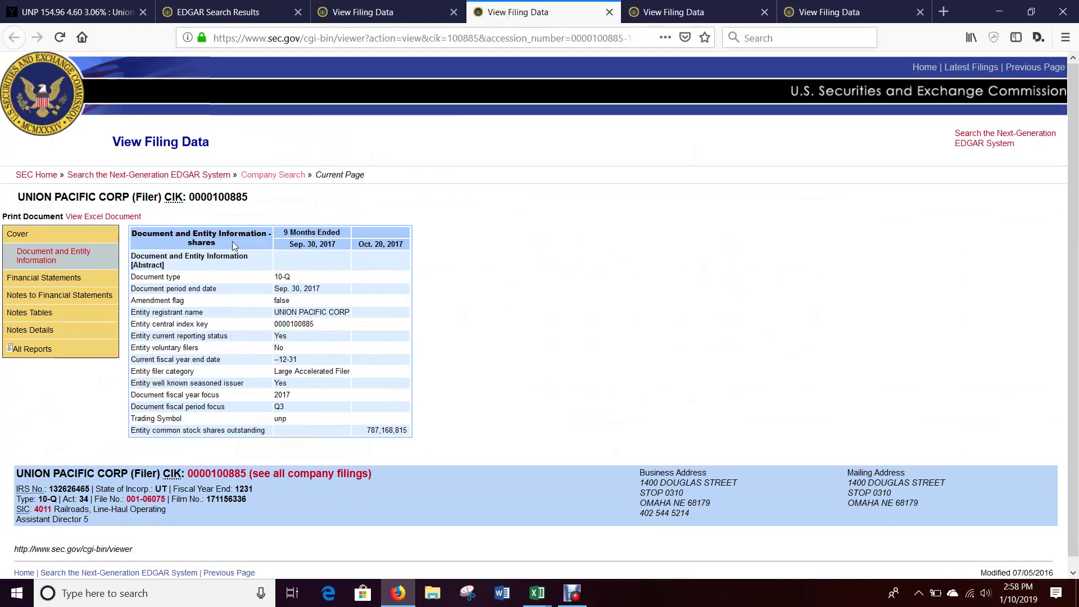
click(45, 278)
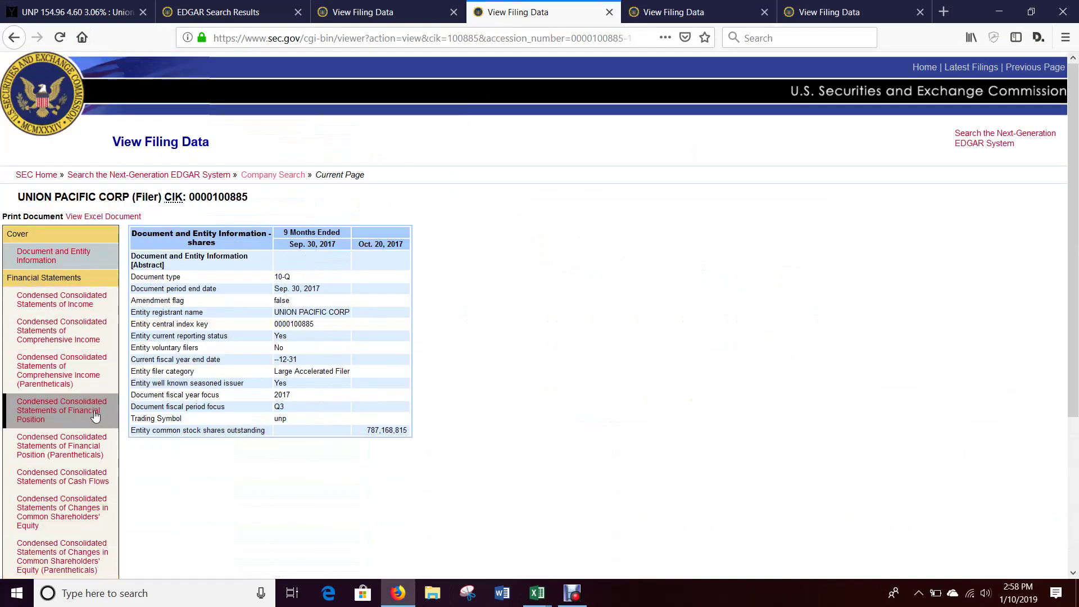
click(83, 486)
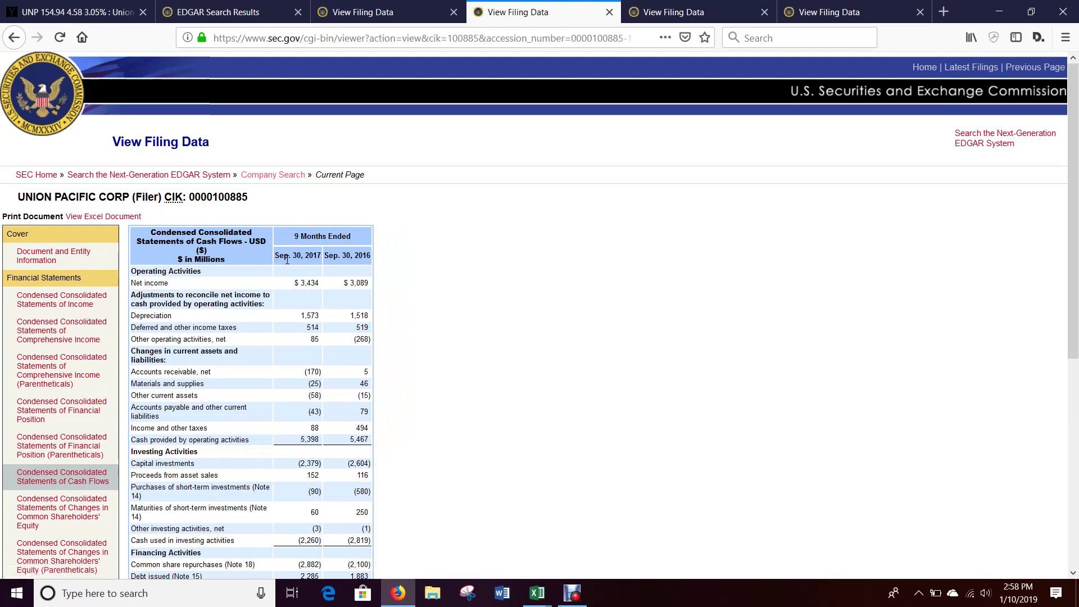
scroll(303, 345, down, 3)
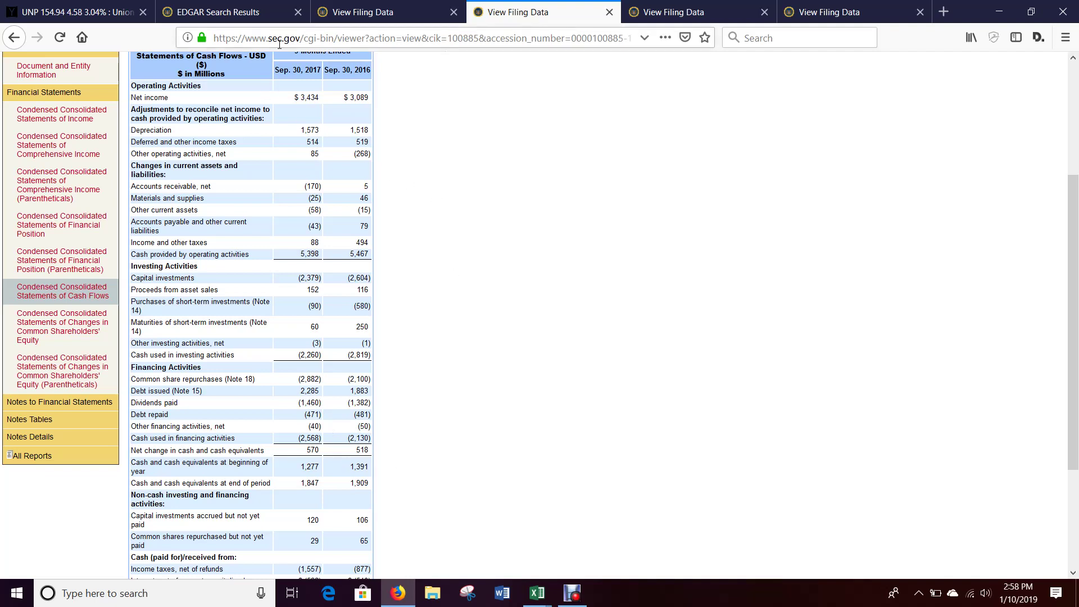
click(105, 12)
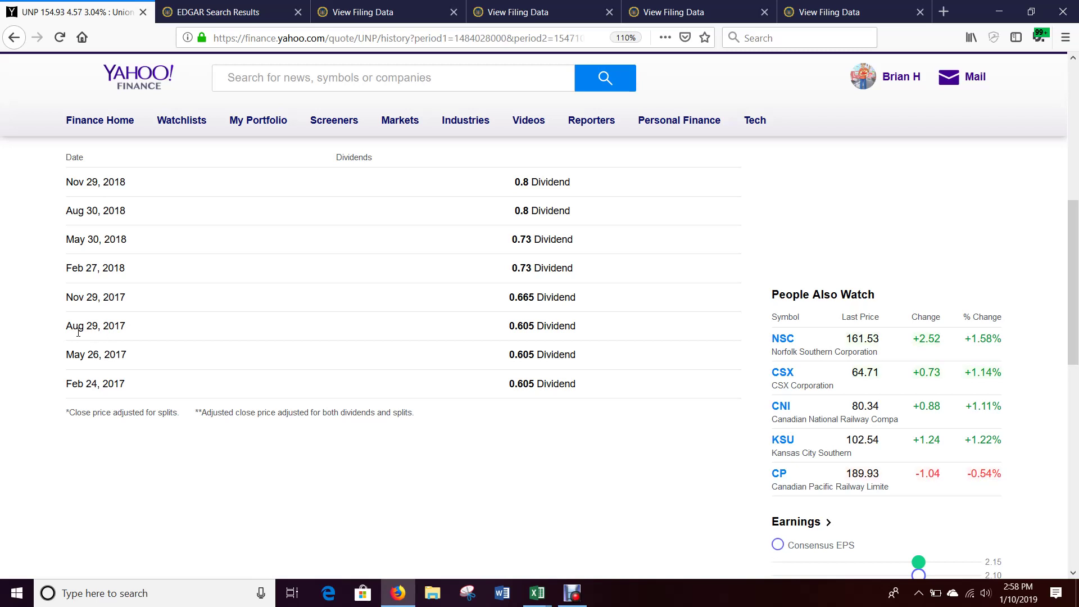
mouse_move(538, 591)
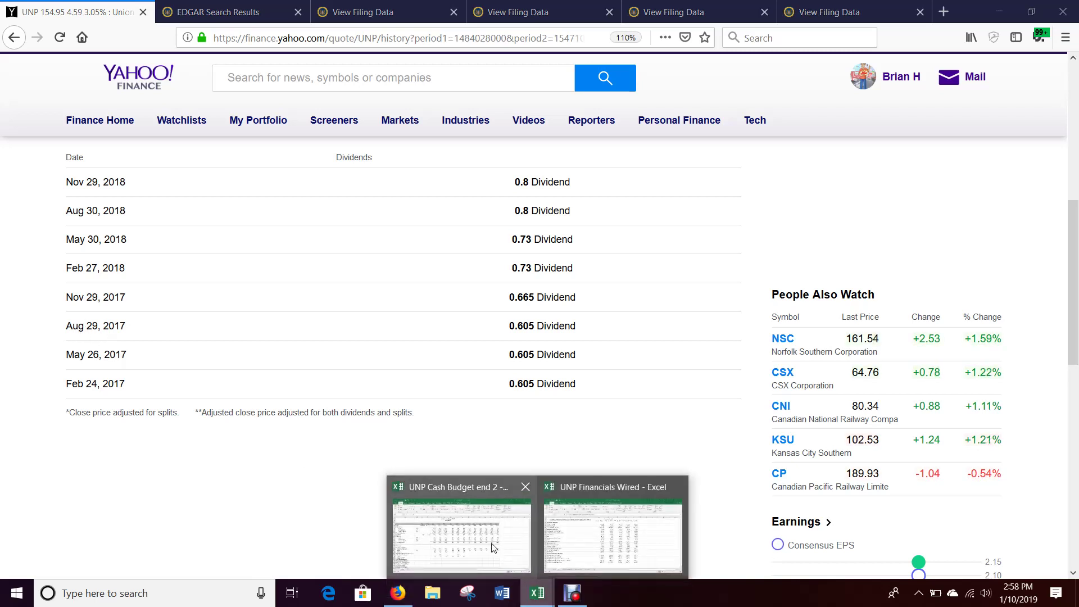
click(493, 547)
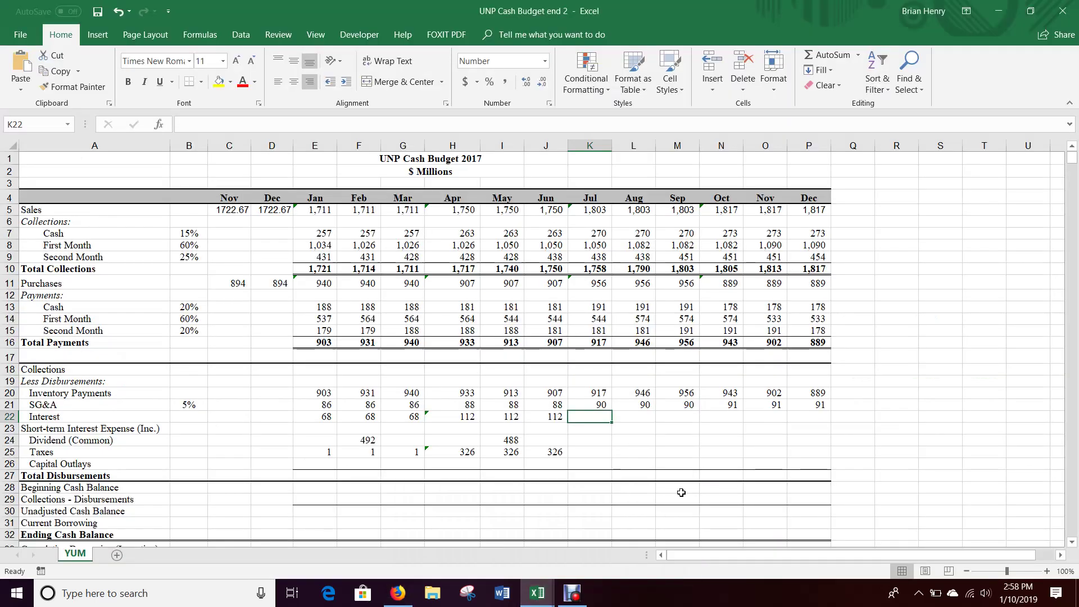
Set August's common dividend in L24 to =1460-I24-F24, giving 480
key(Down)
key(Down)
key(Right)
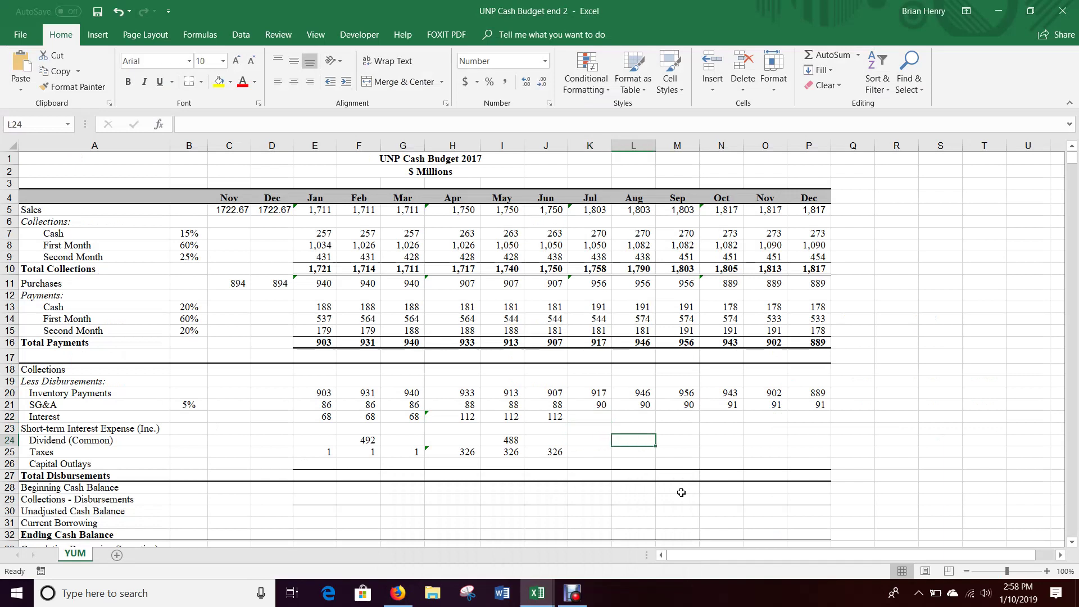
text(=1)
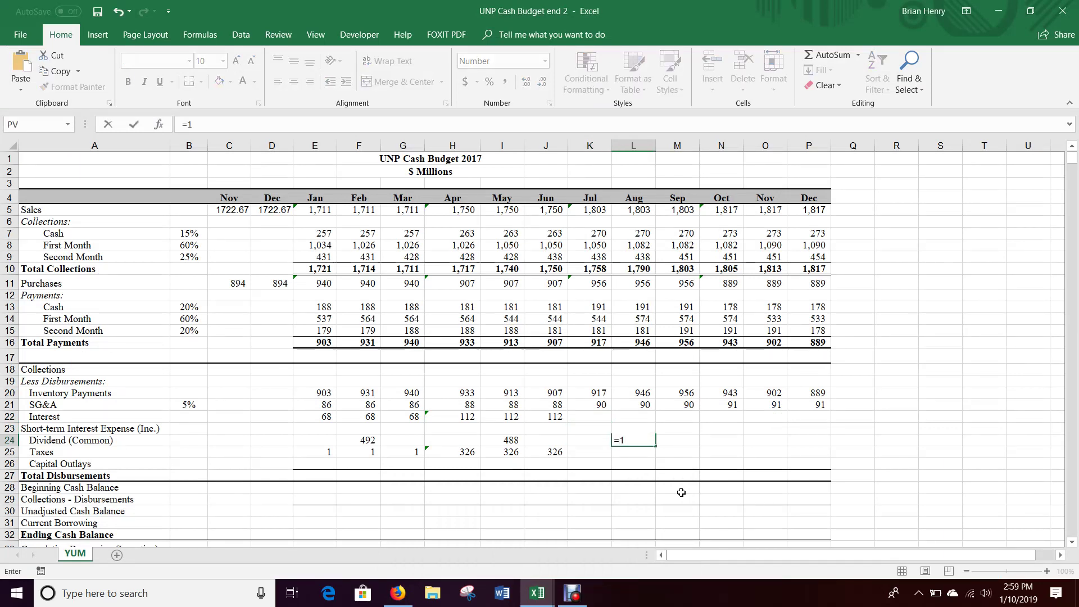
text(460-)
click(512, 440)
text(-)
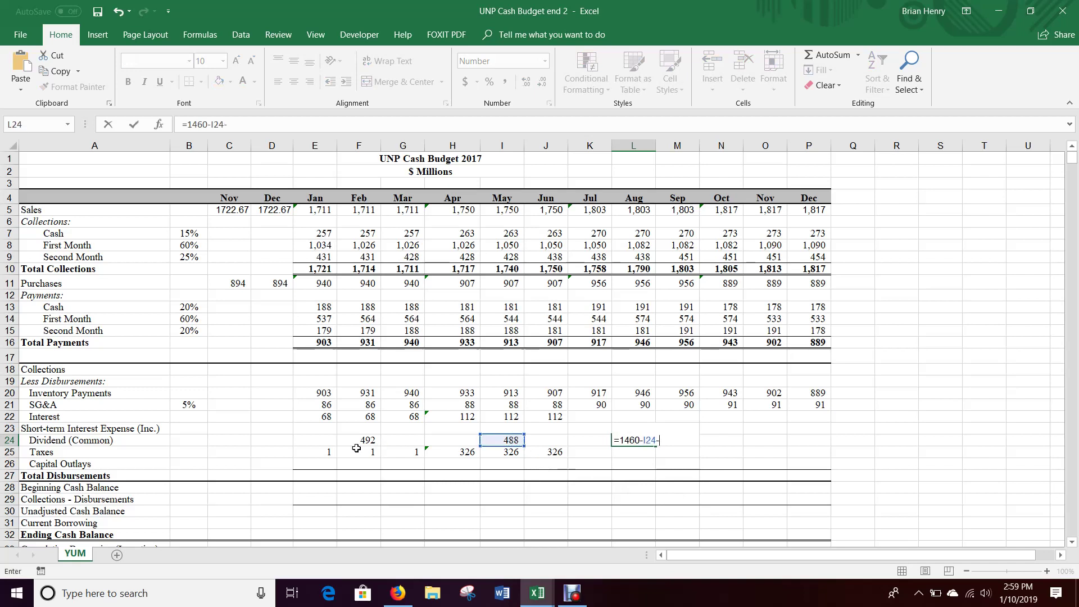
click(360, 442)
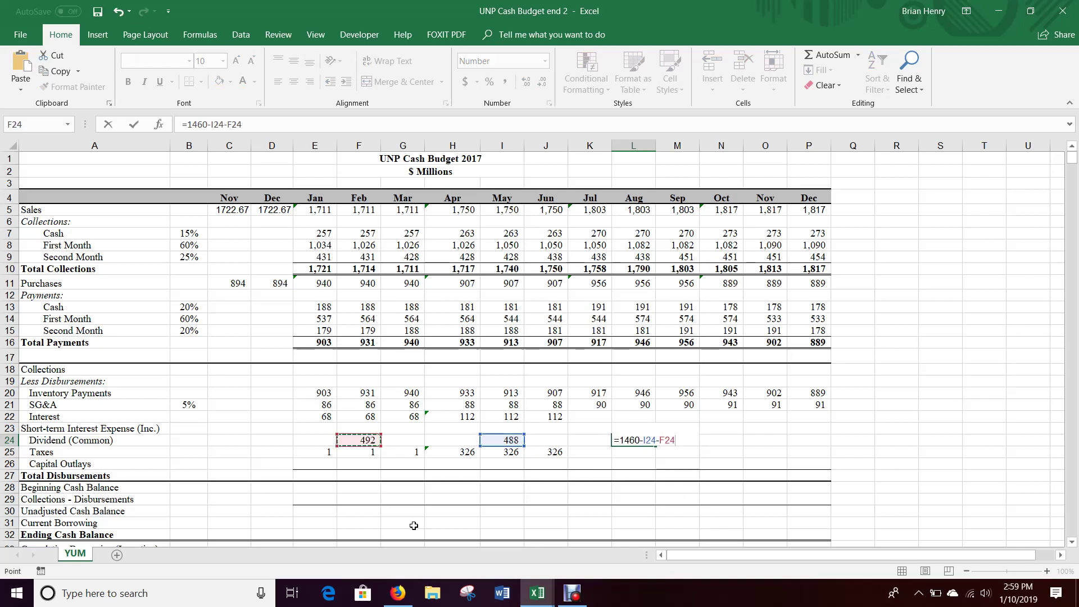
key(Return)
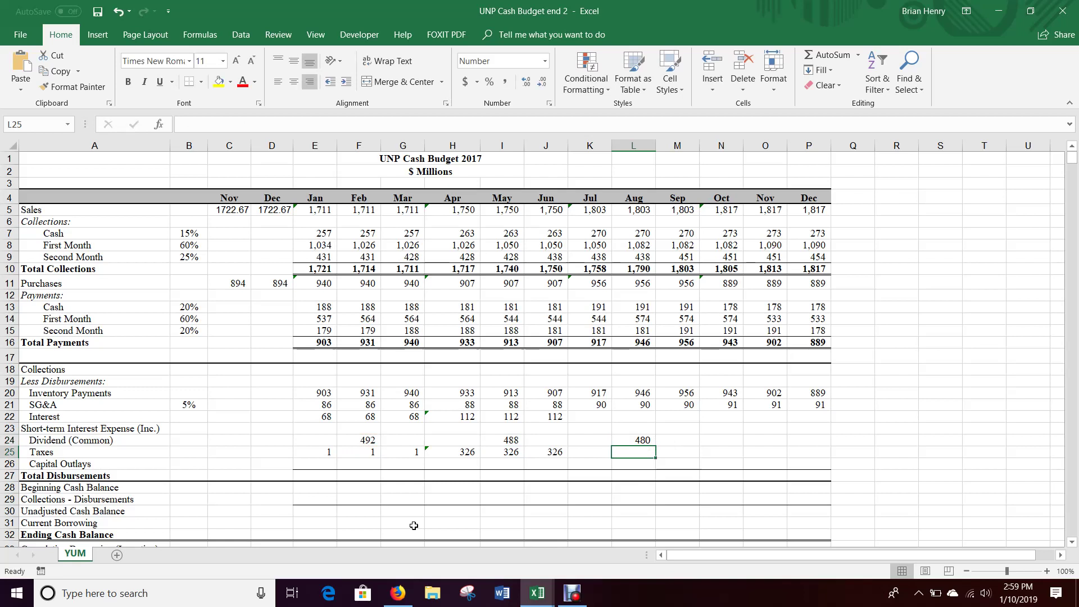
key(Left)
key(Up)
key(Left)
key(Left)
key(Left)
key(Left)
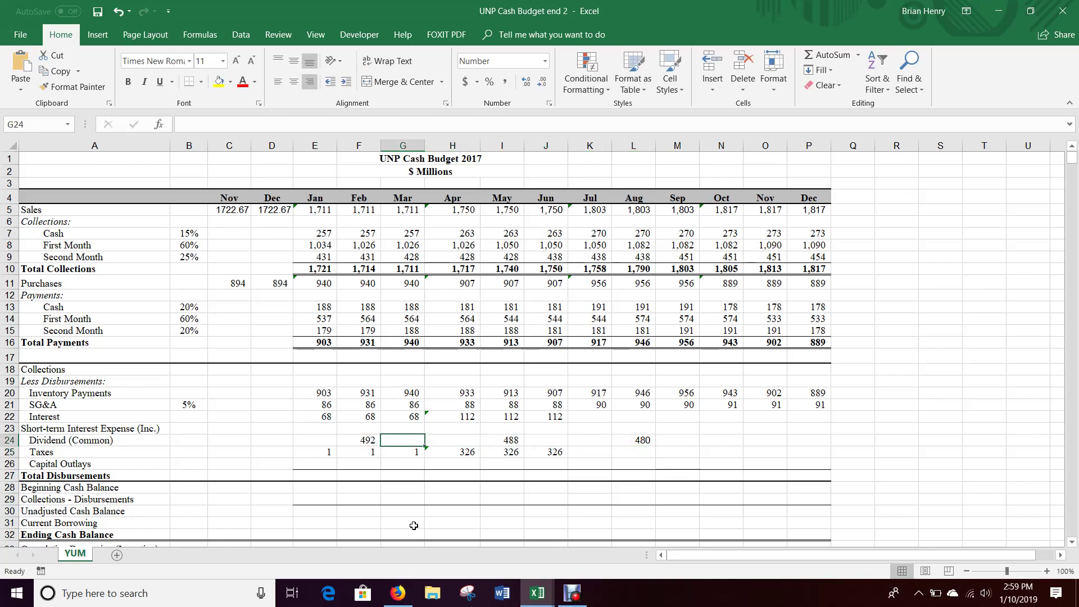
key(Left)
key(Right)
key(Right)
key(Right)
key(Right)
key(Right)
key(Right)
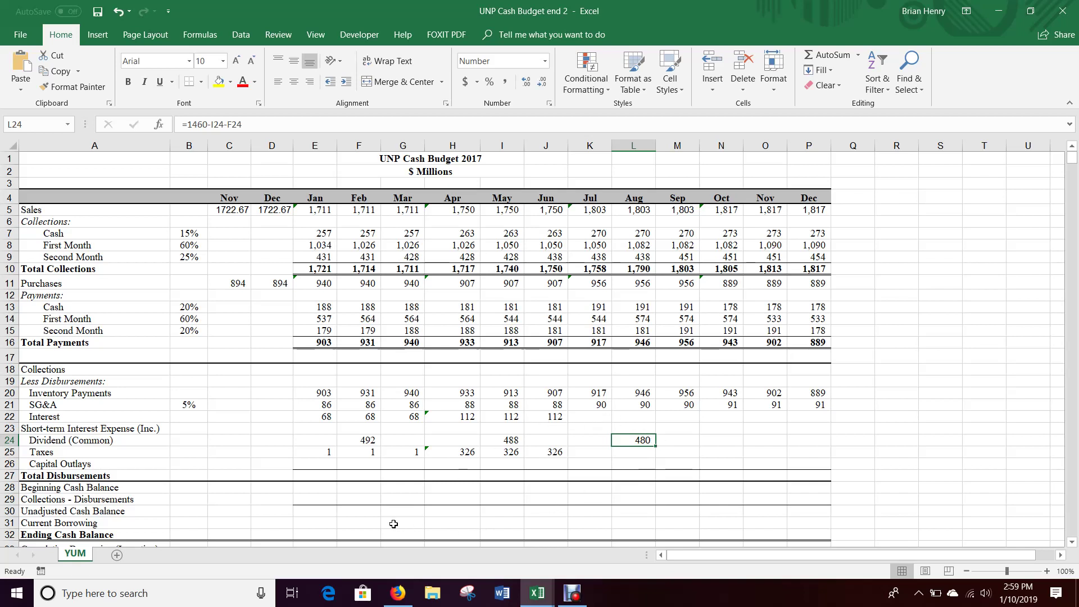
click(398, 593)
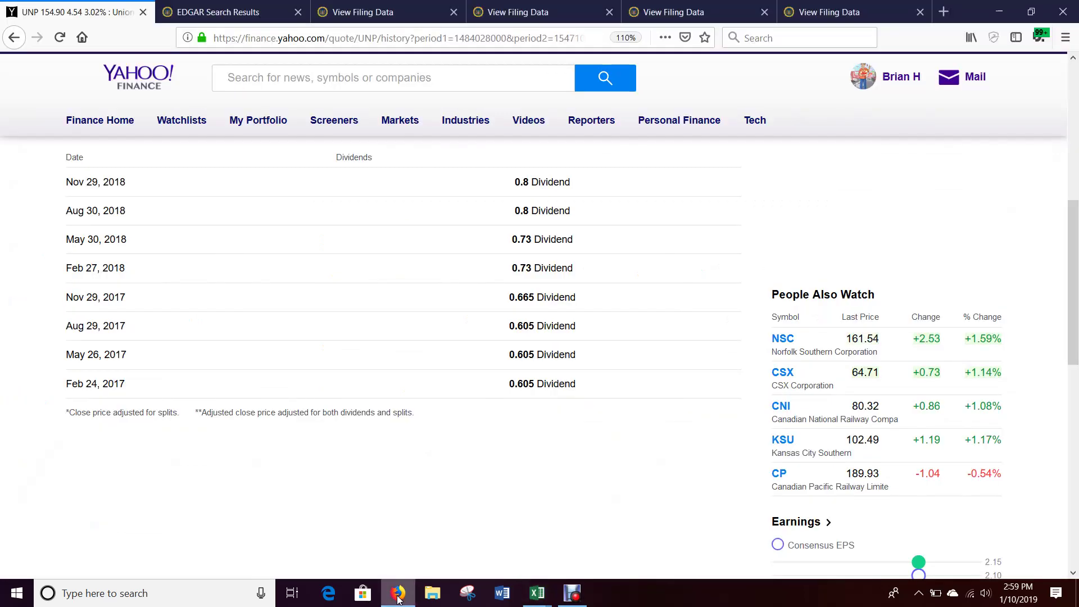
click(615, 10)
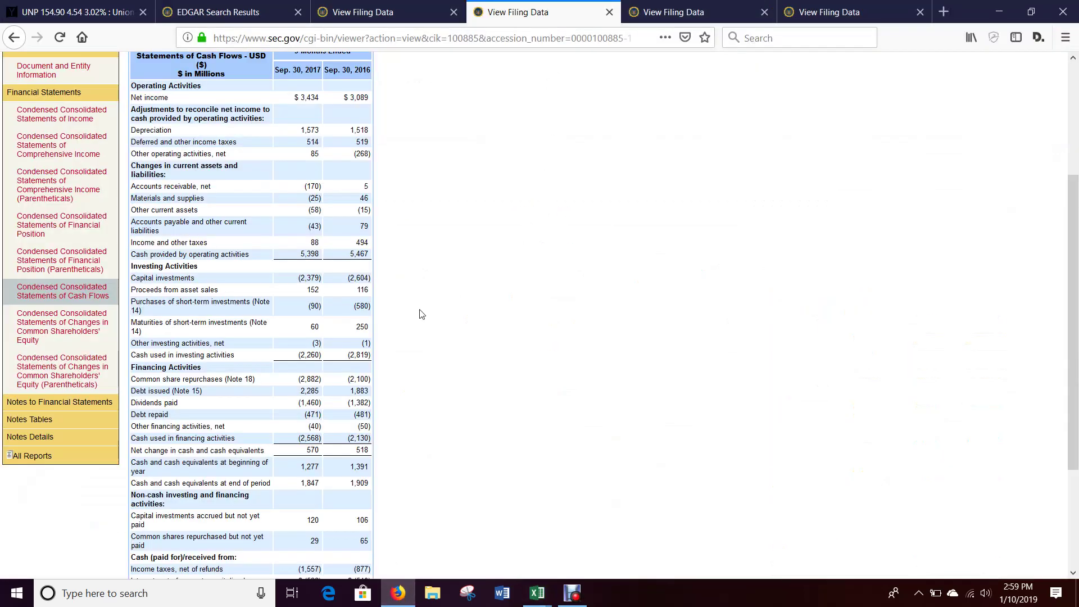
scroll(391, 331, down, 3)
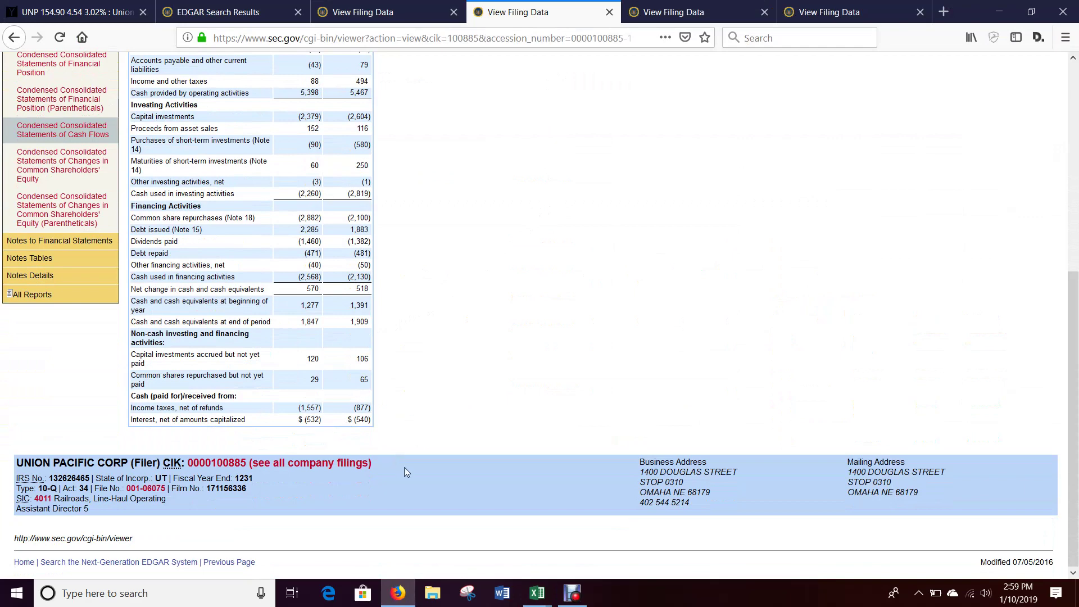
mouse_move(536, 592)
click(450, 523)
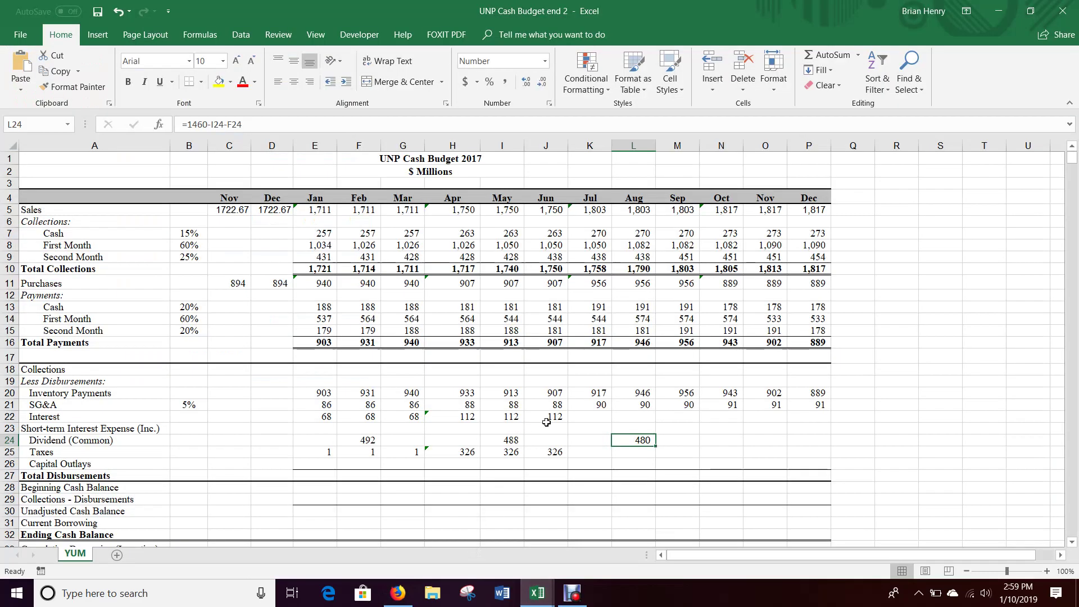
Set July interest to =532/3 (177) and carry it into August and September
click(587, 416)
text(=)
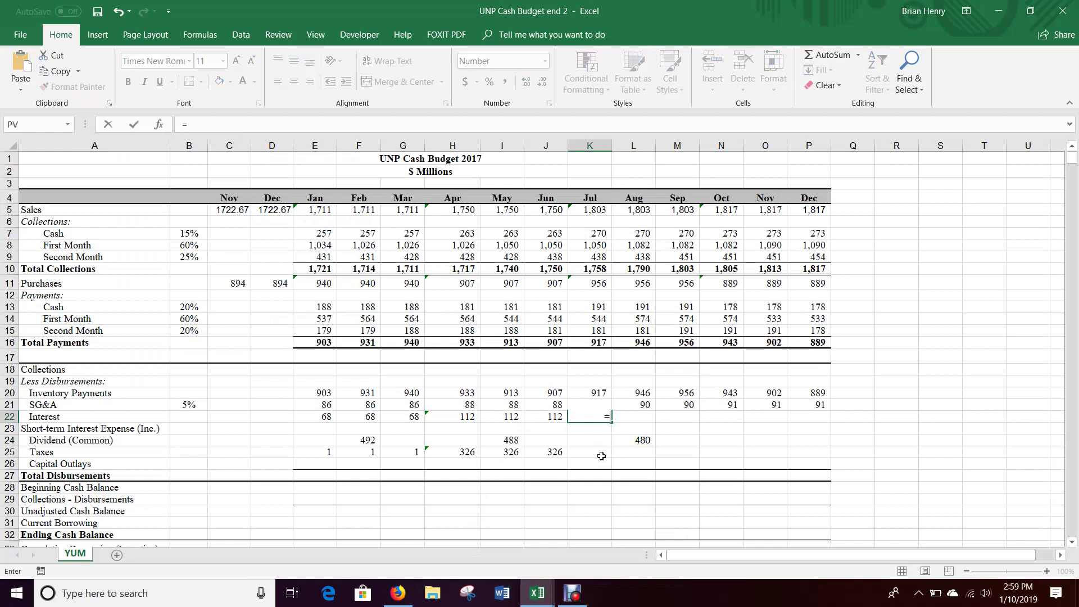
text(532/3)
key(Tab)
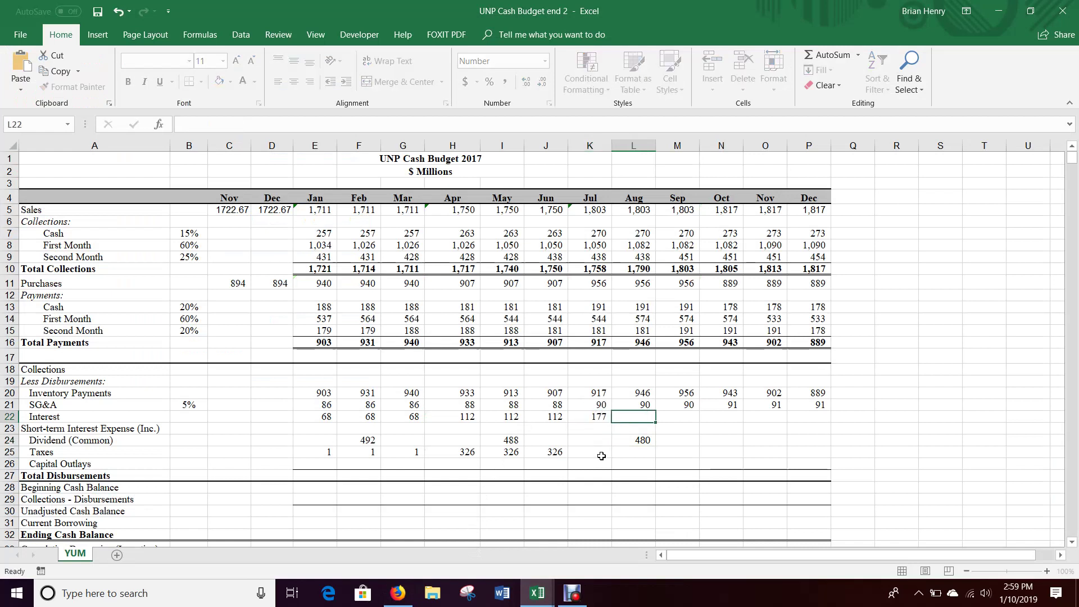
text(=)
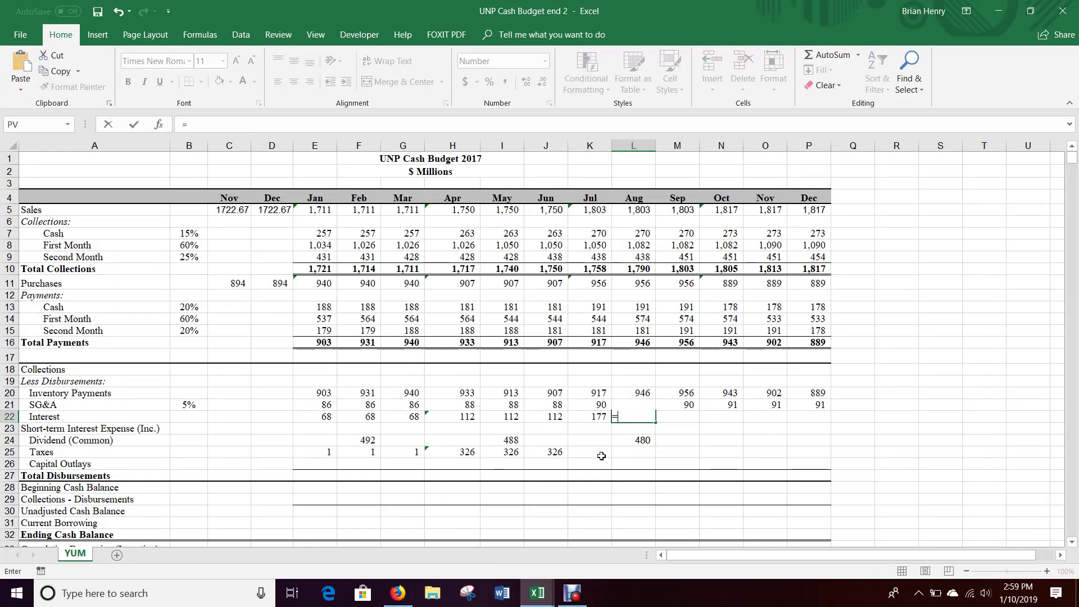
key(Left)
key(Tab)
text(=)
key(Left)
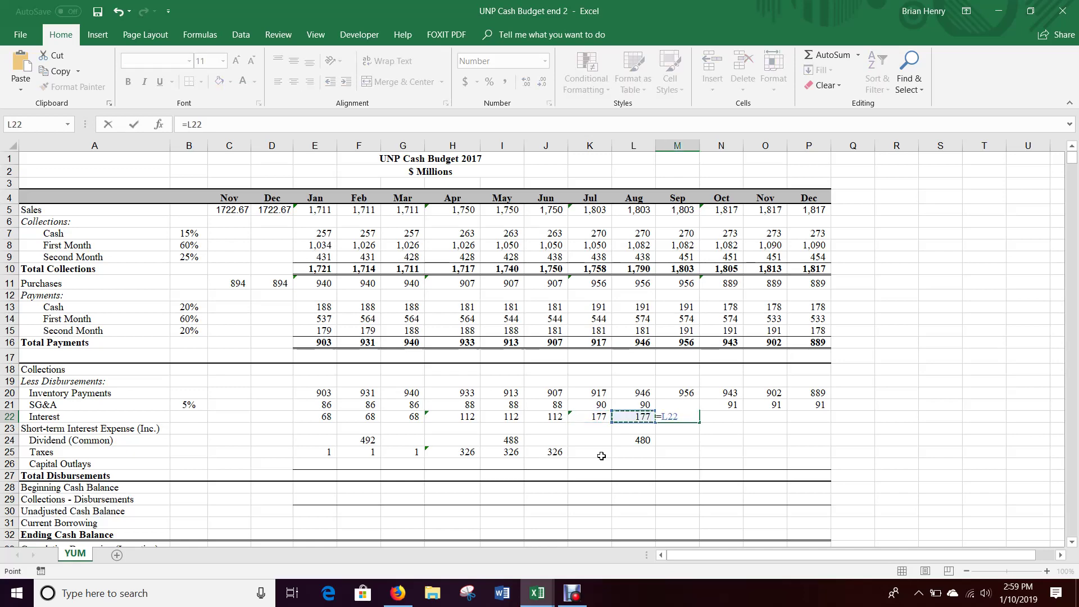
key(Return)
Set July taxes to =1557/3 (519), with August =K25 and September =L25
click(602, 456)
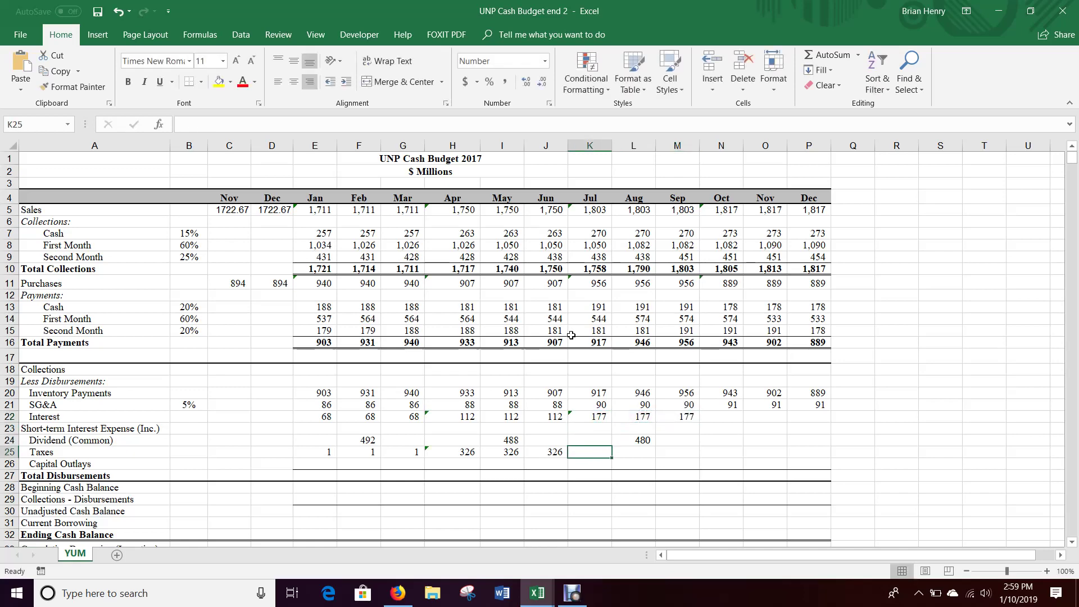
click(404, 600)
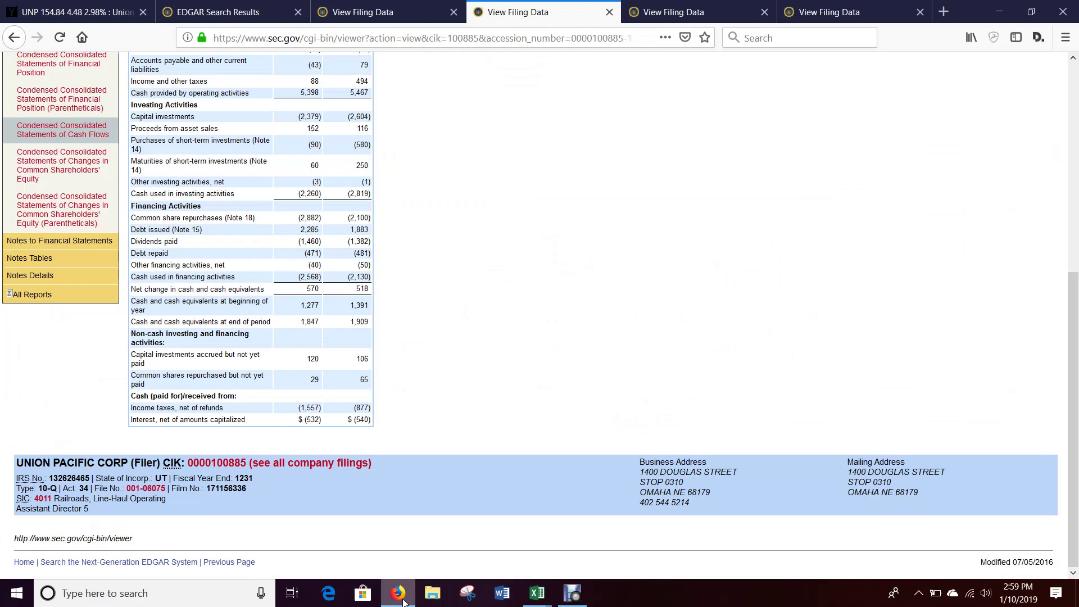
click(403, 600)
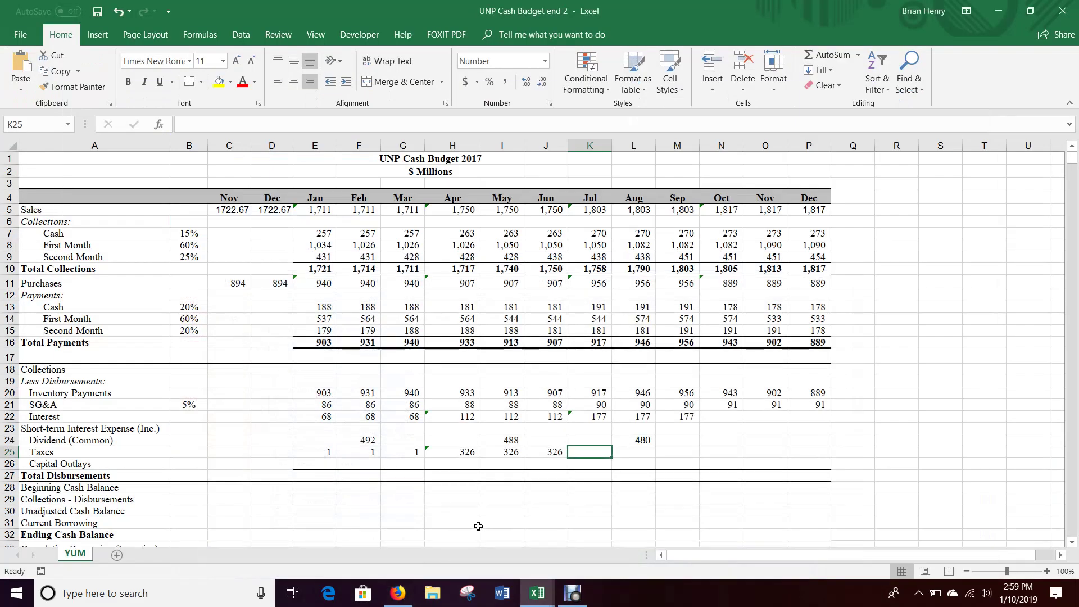
text(=1557/)
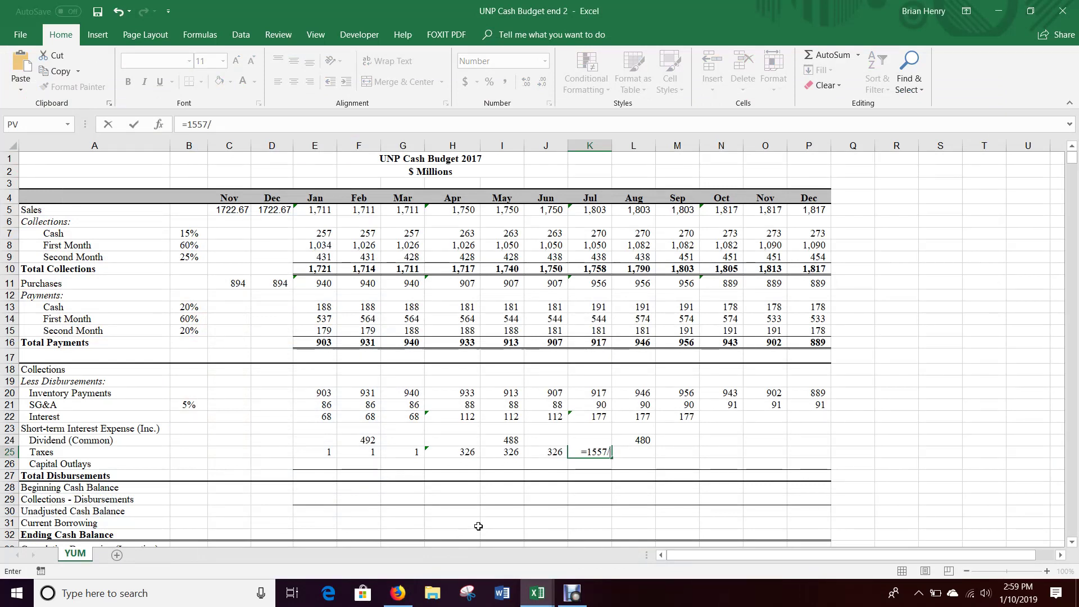
key(Tab)
text(=K25)
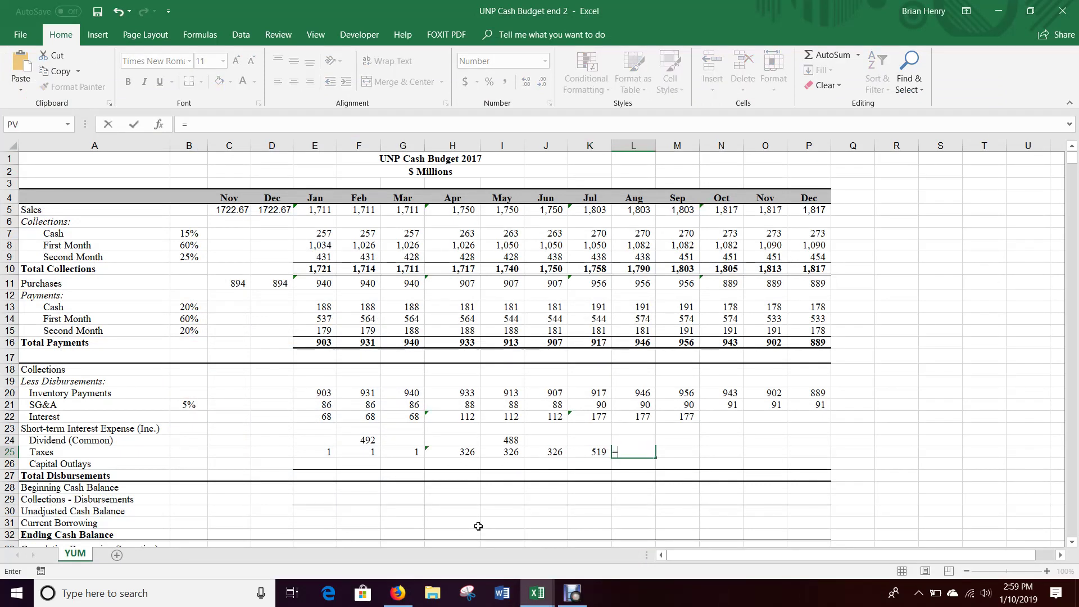
key(Tab)
text(=)
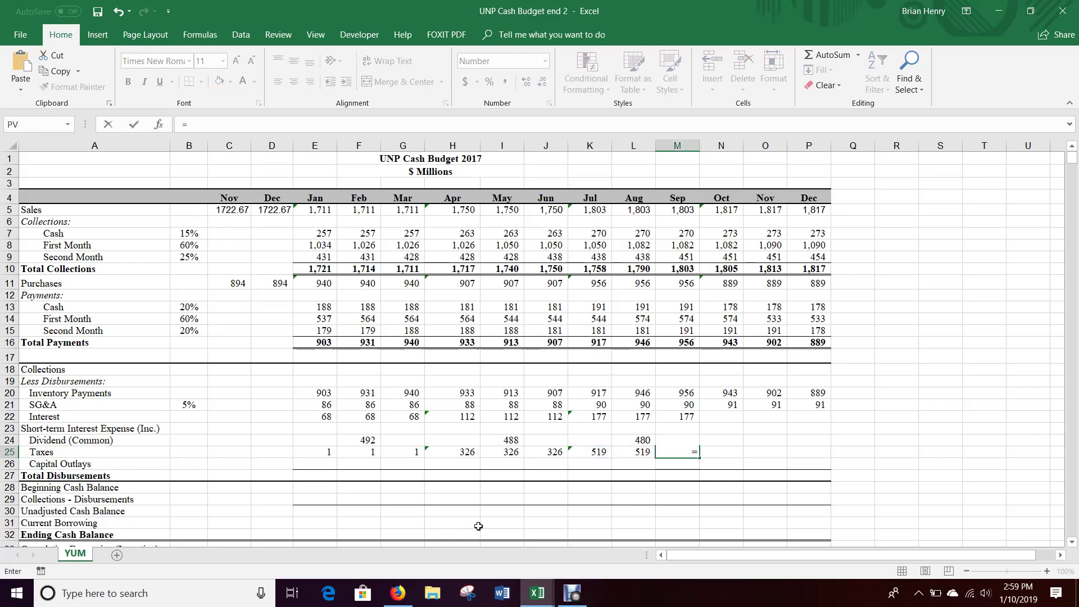
text(L25)
key(Tab)
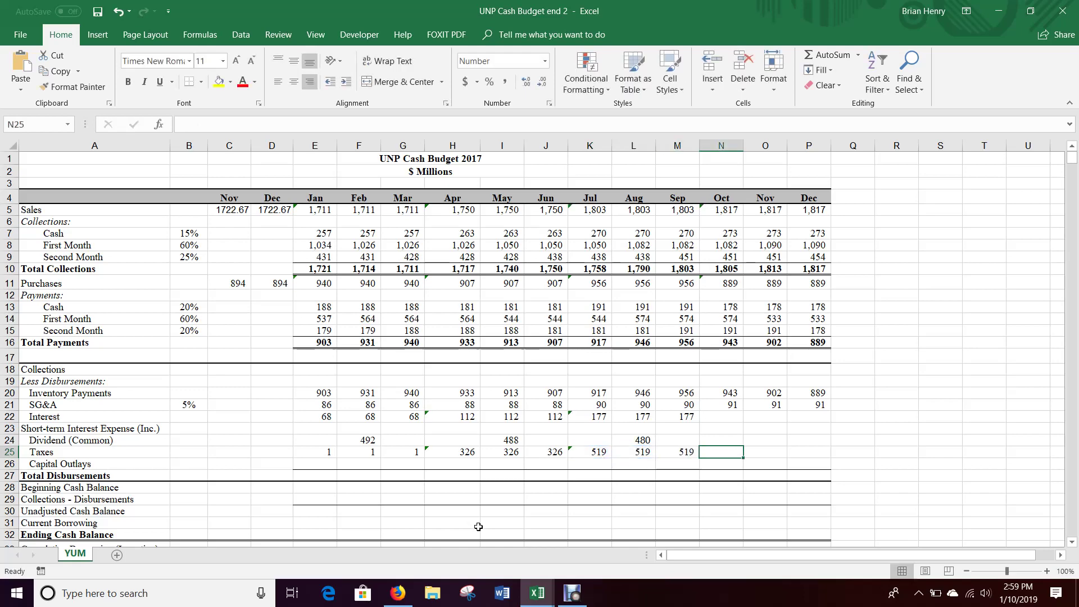
click(400, 598)
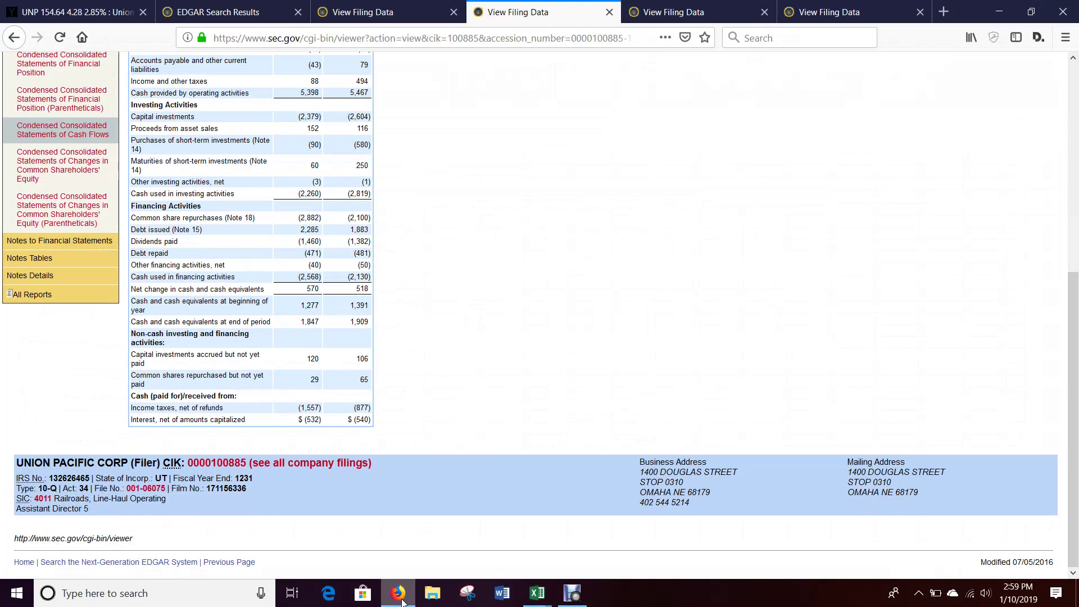
Rewrite April taxes in H25 as 977 minus SUM(E25:G25), divided by three, accepting Excel's correction
click(401, 600)
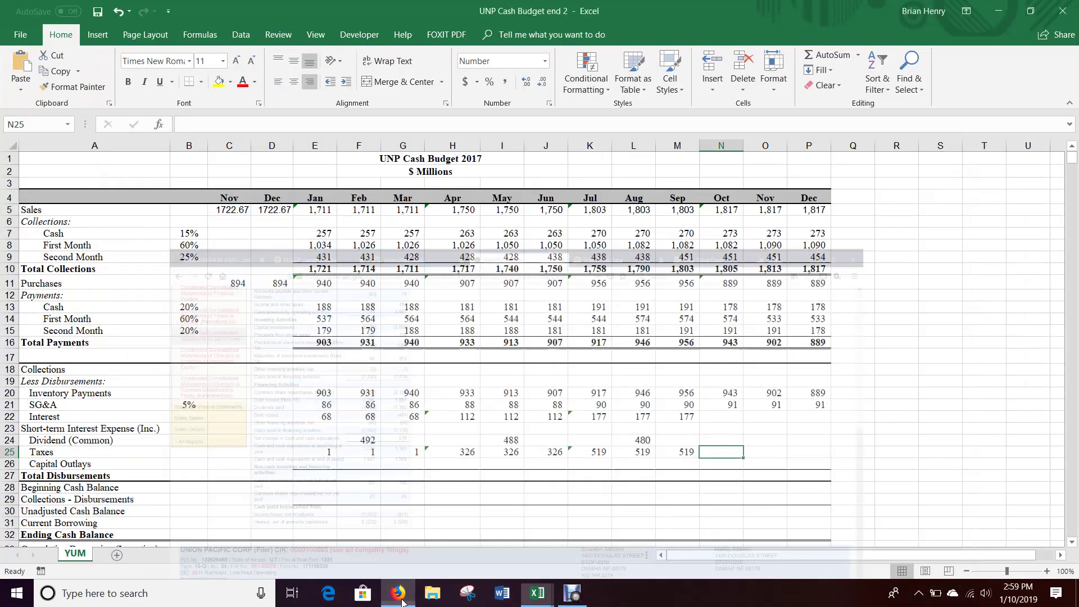
click(458, 453)
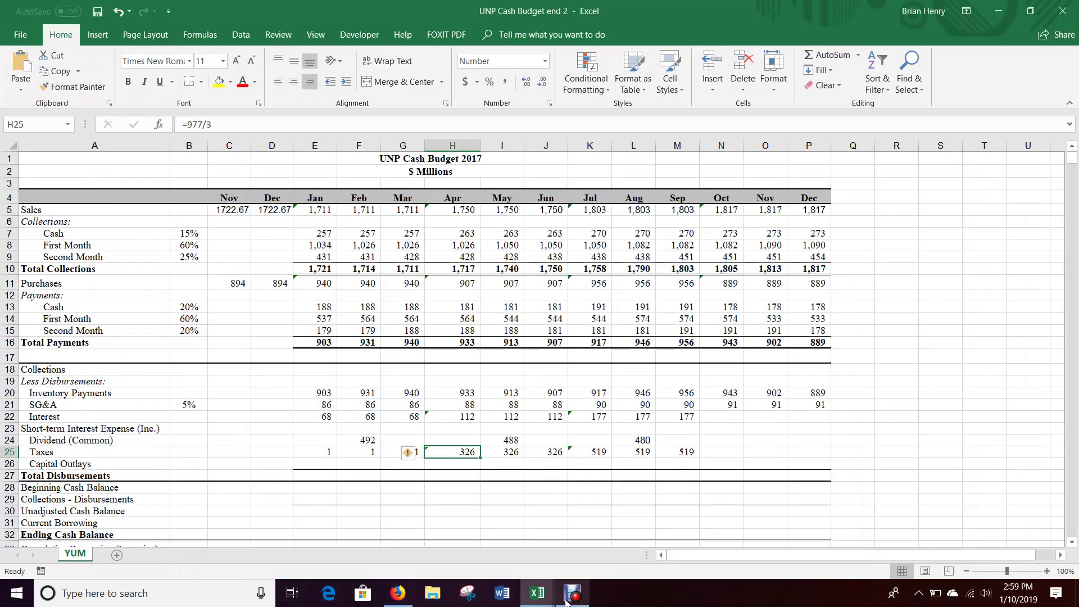
click(188, 124)
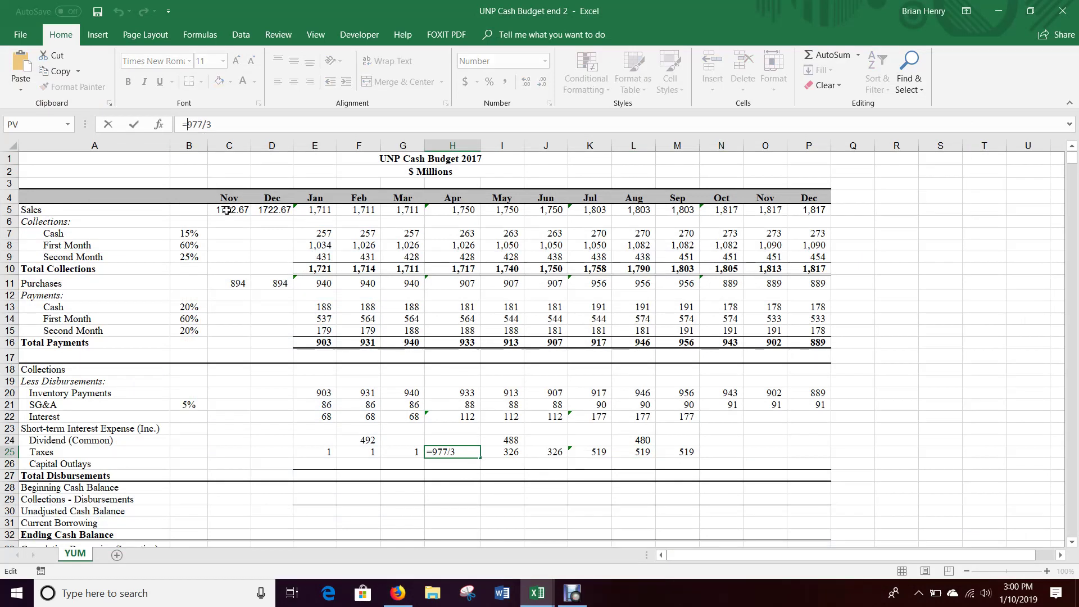
text(()
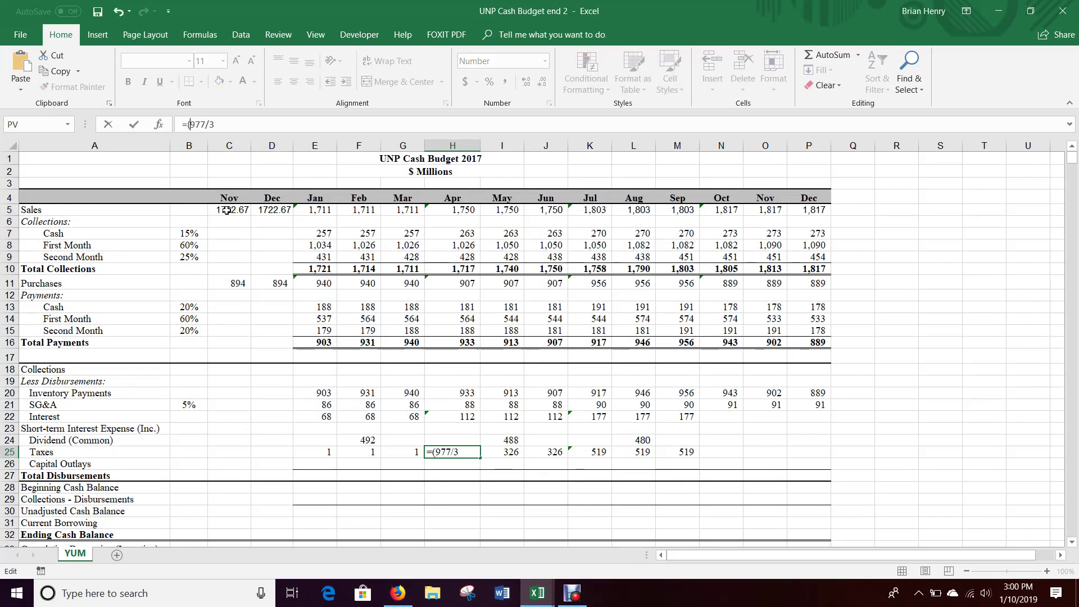
click(206, 124)
text(-sum()
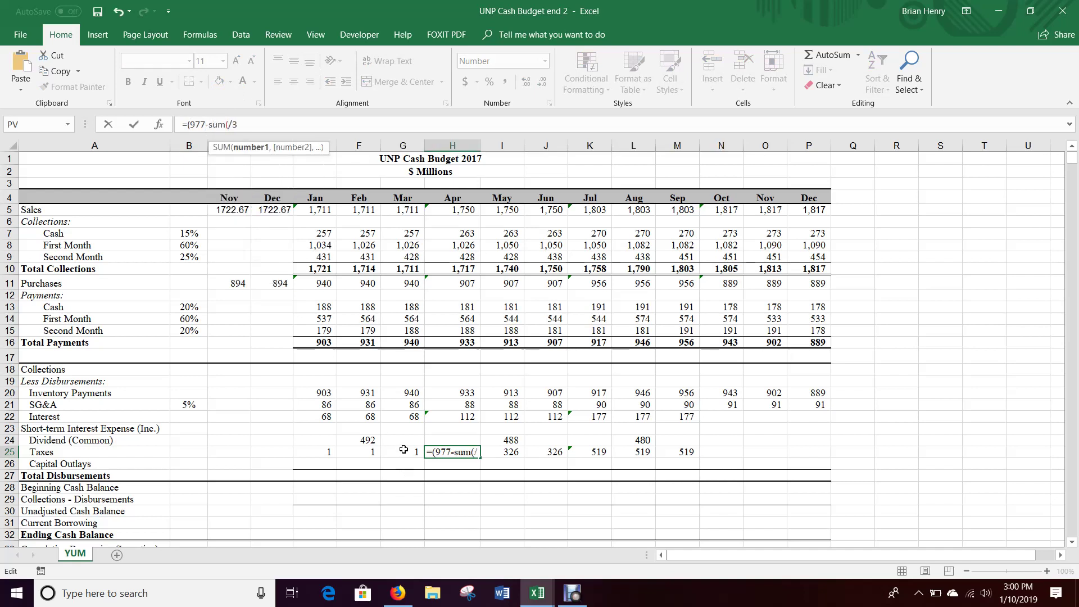
drag(403, 450, 332, 452)
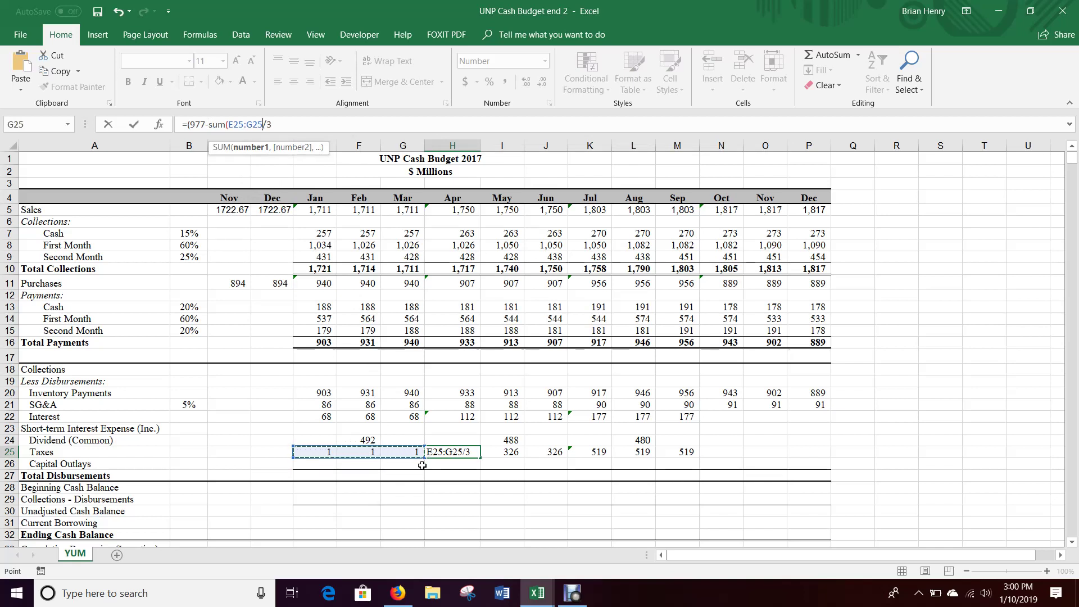
text())
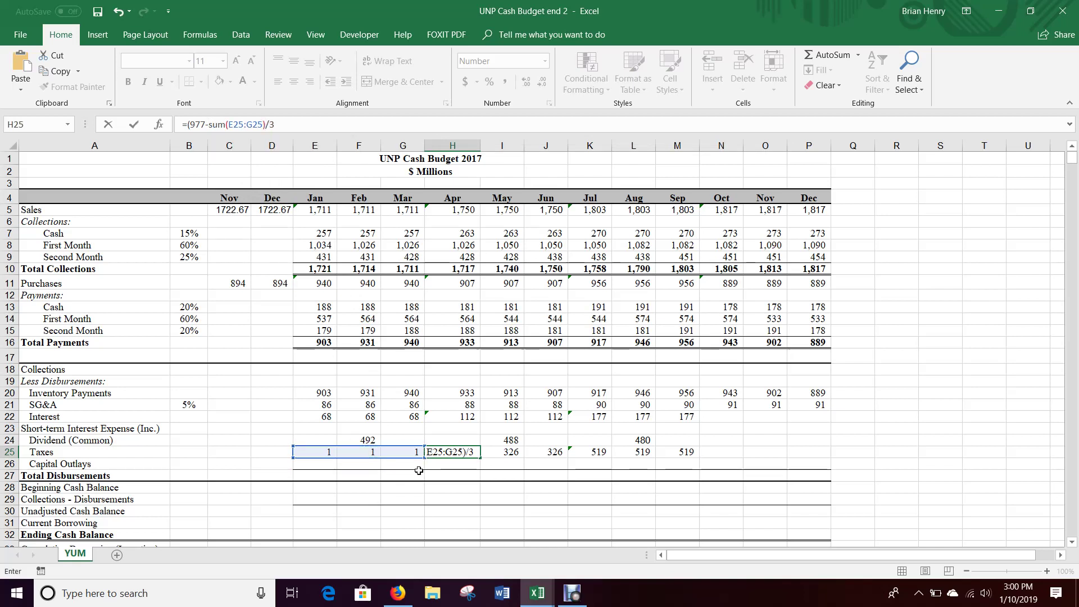
key(Return)
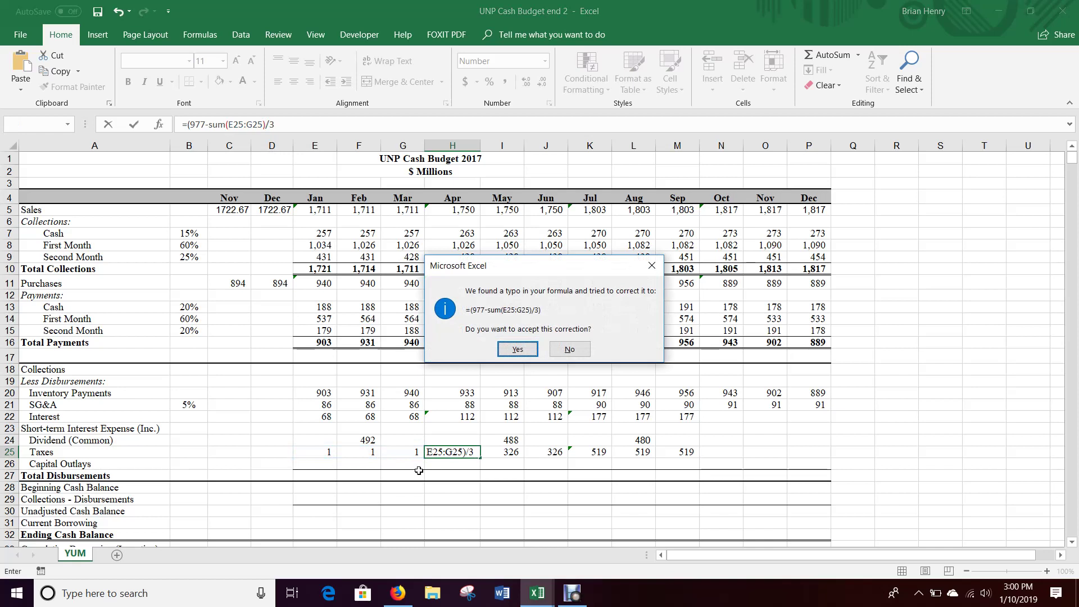
key(Return)
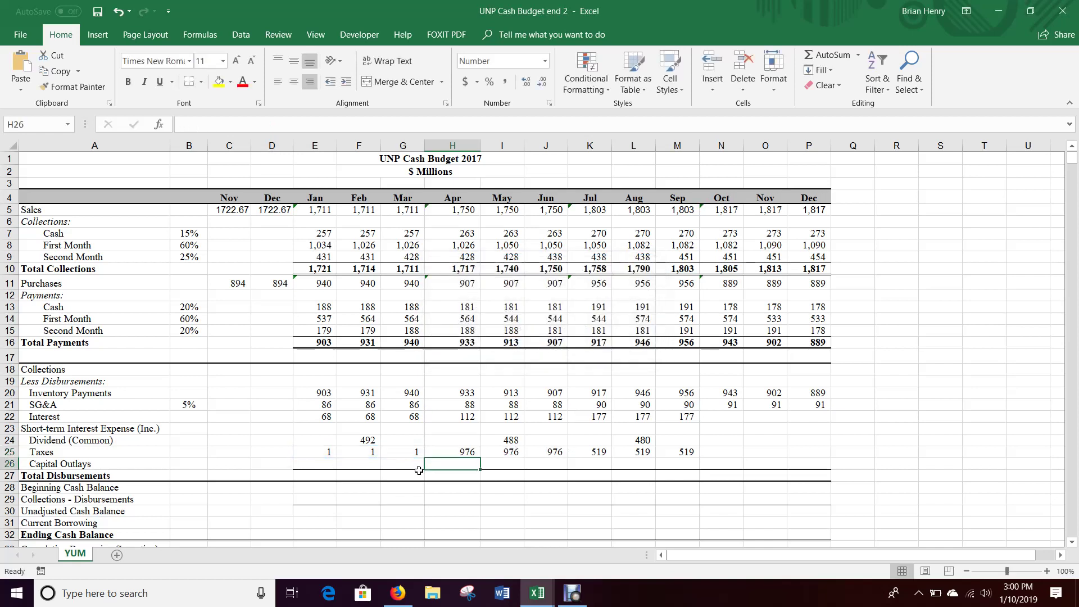
Fix the April taxes formula's brackets to =((977-SUM(E25:G25))/3), giving 325
key(Up)
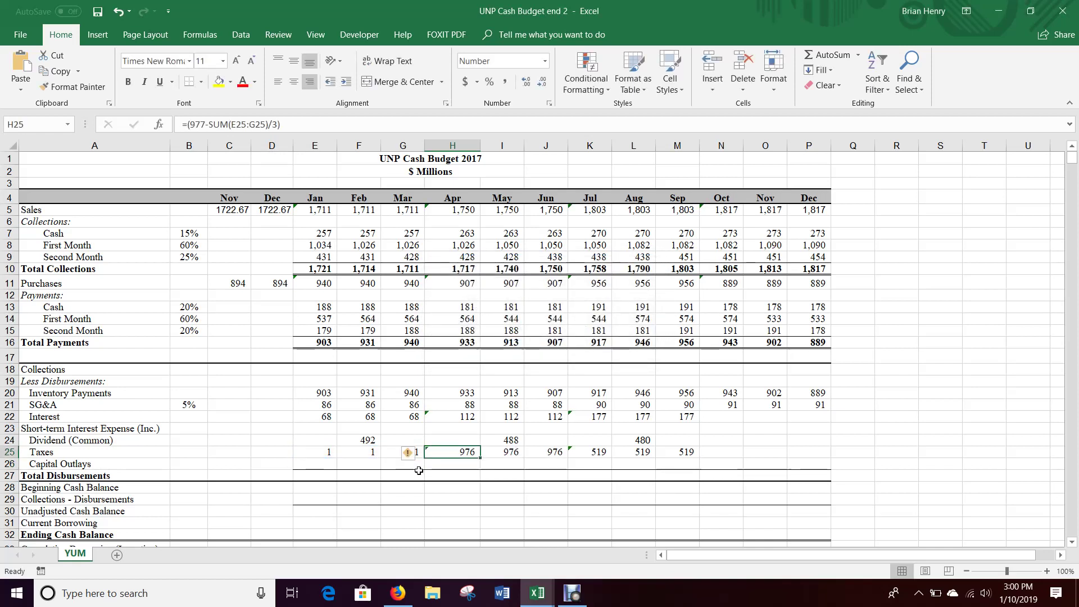
click(269, 121)
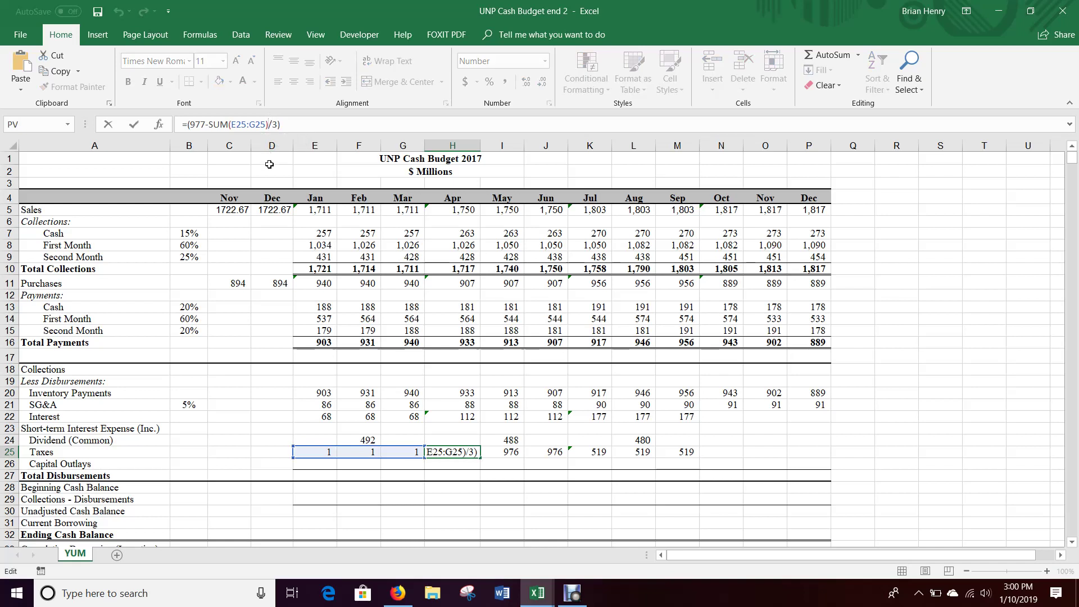
text())
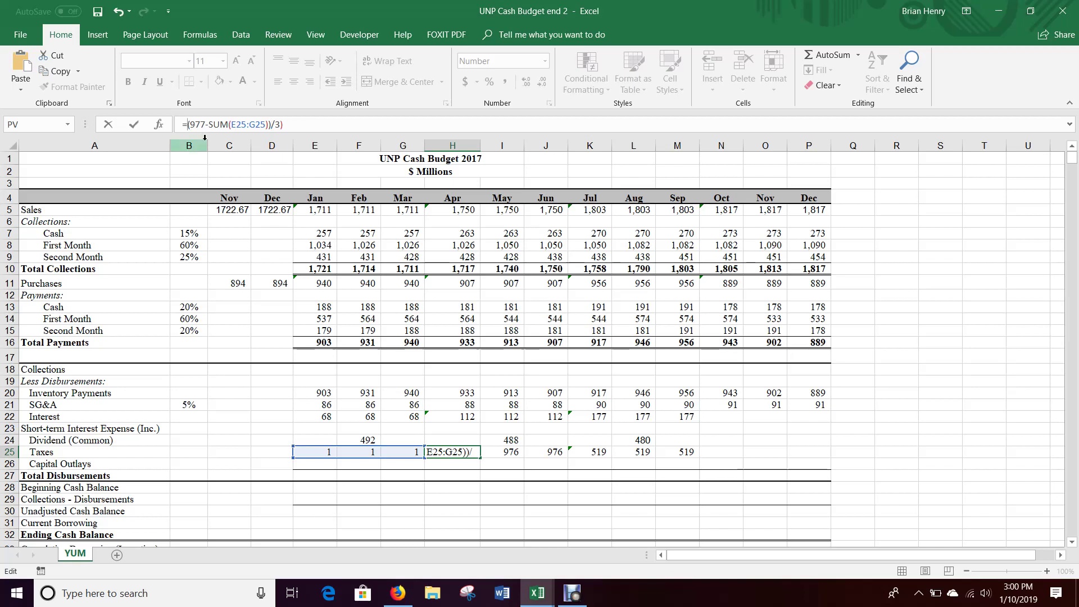
text(()
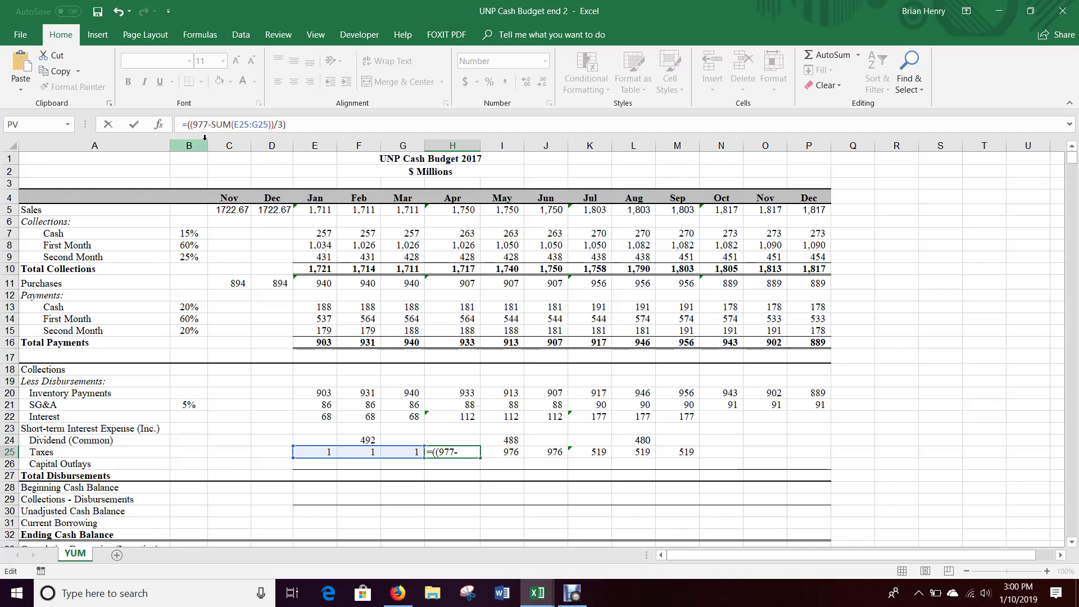
key(Return)
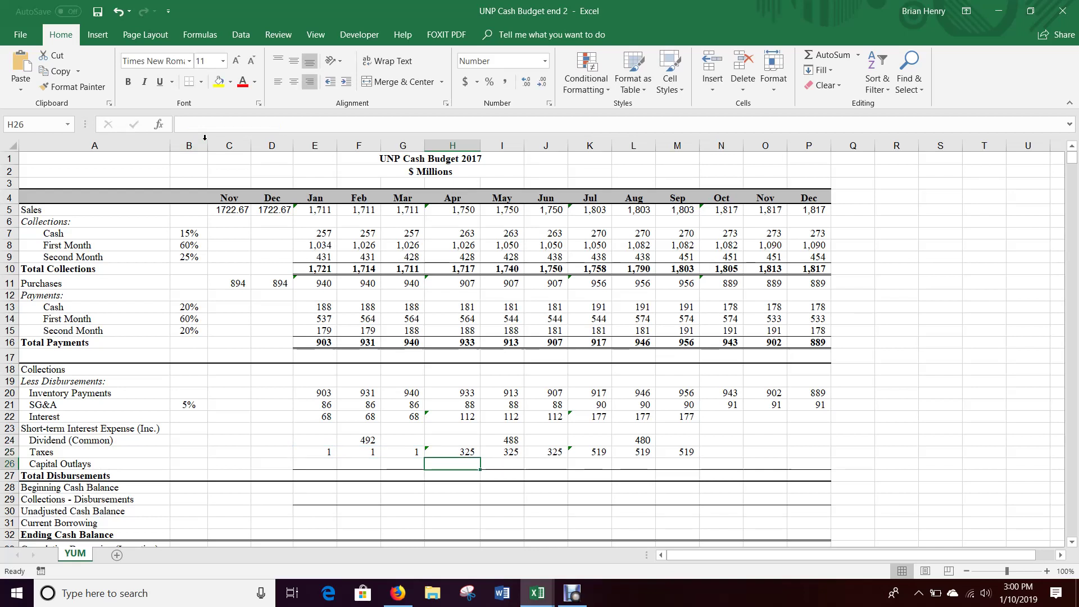
Rewrite July taxes in K25 as (1557-SUM(E25:J25))/3, giving 193
click(589, 452)
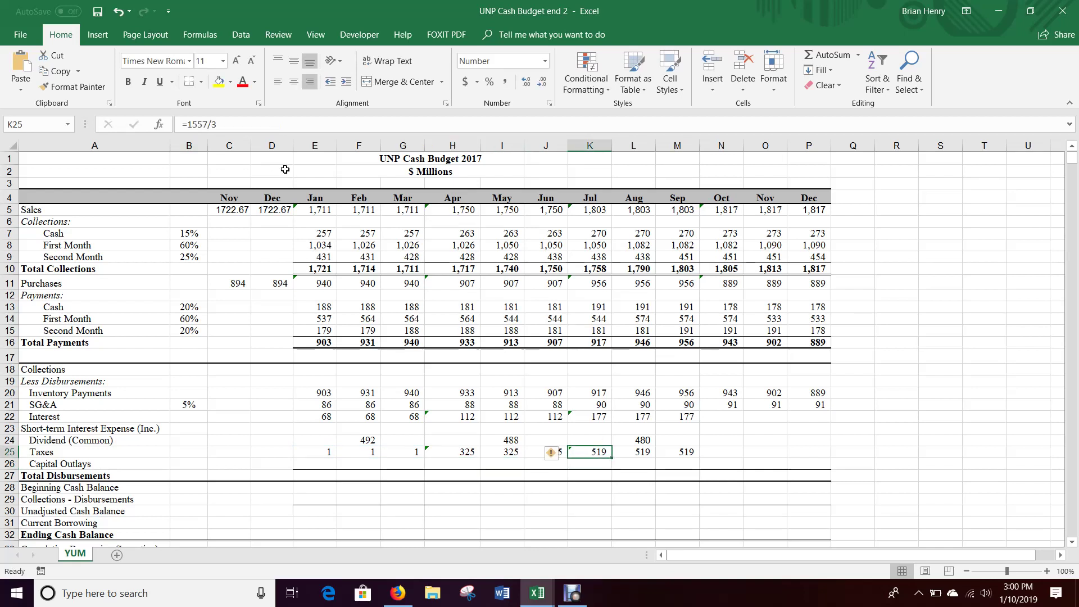
click(188, 124)
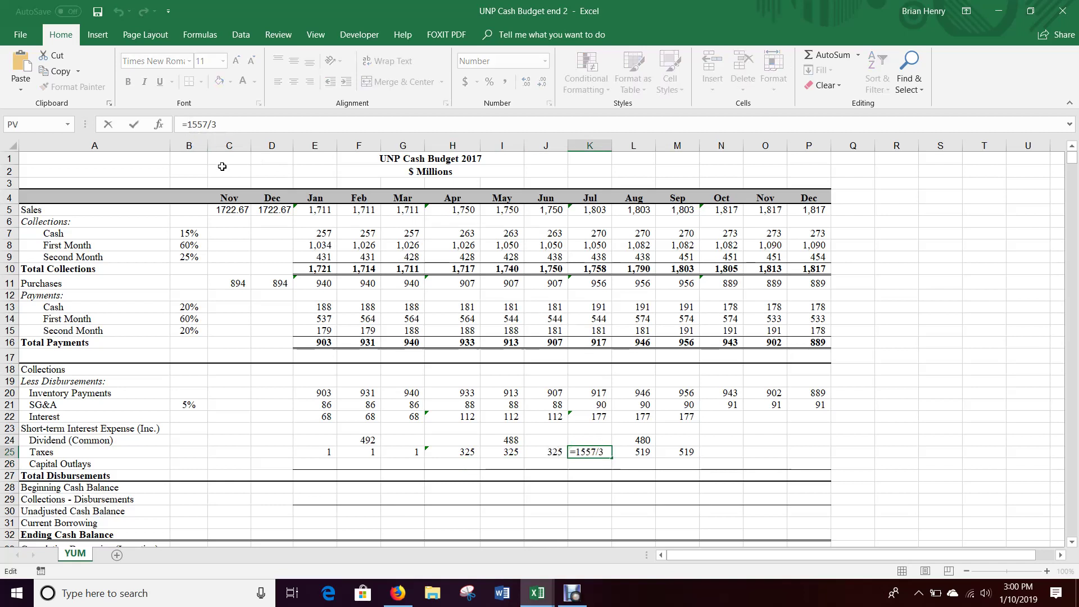
text(=)
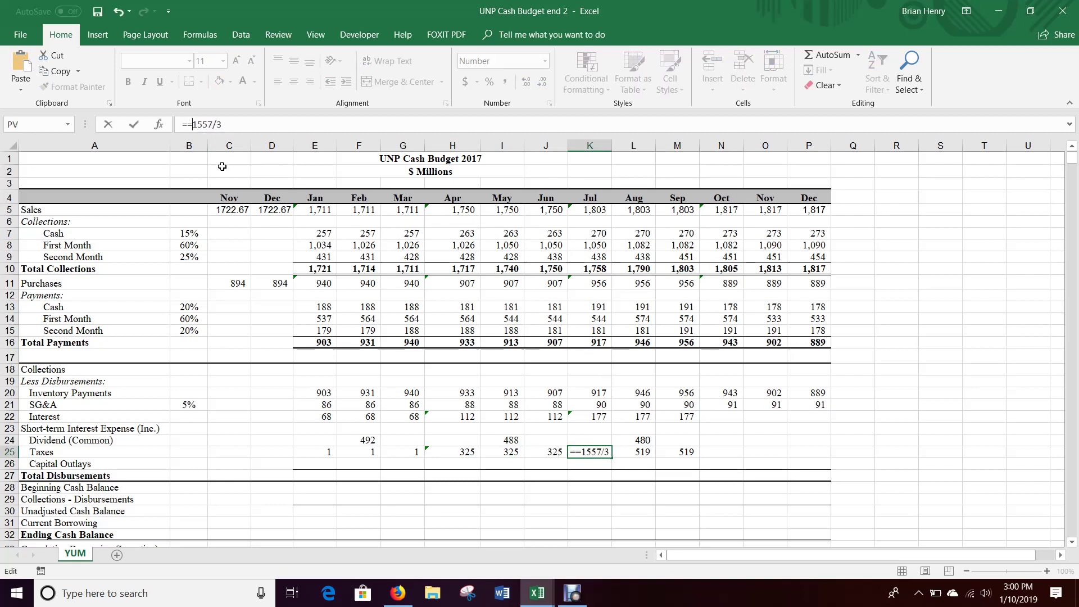
key(BackSpace)
text(()
click(211, 125)
text(-sum()
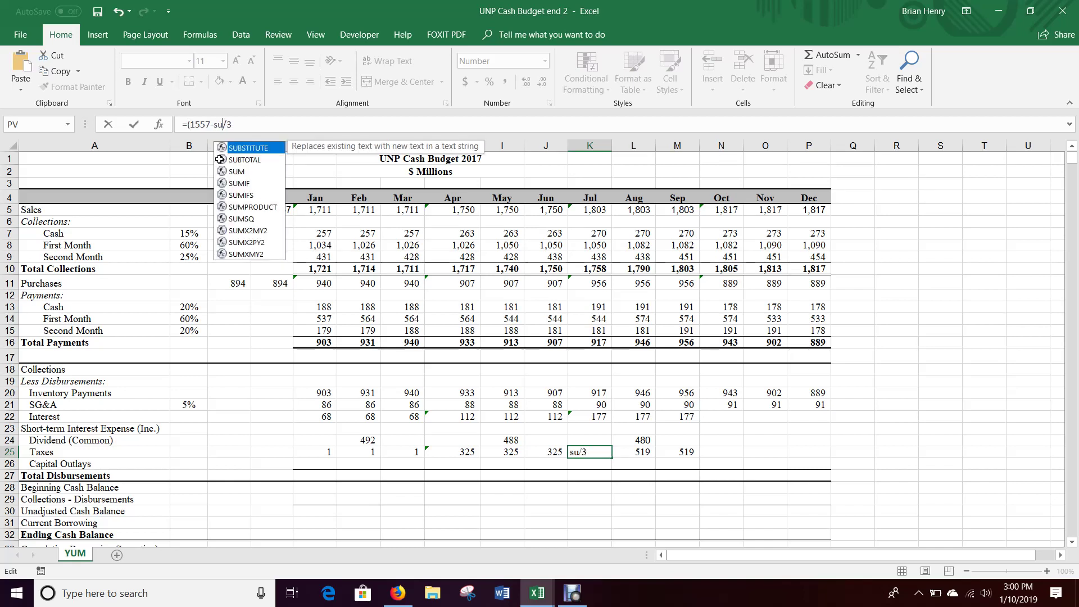
drag(537, 452, 328, 450)
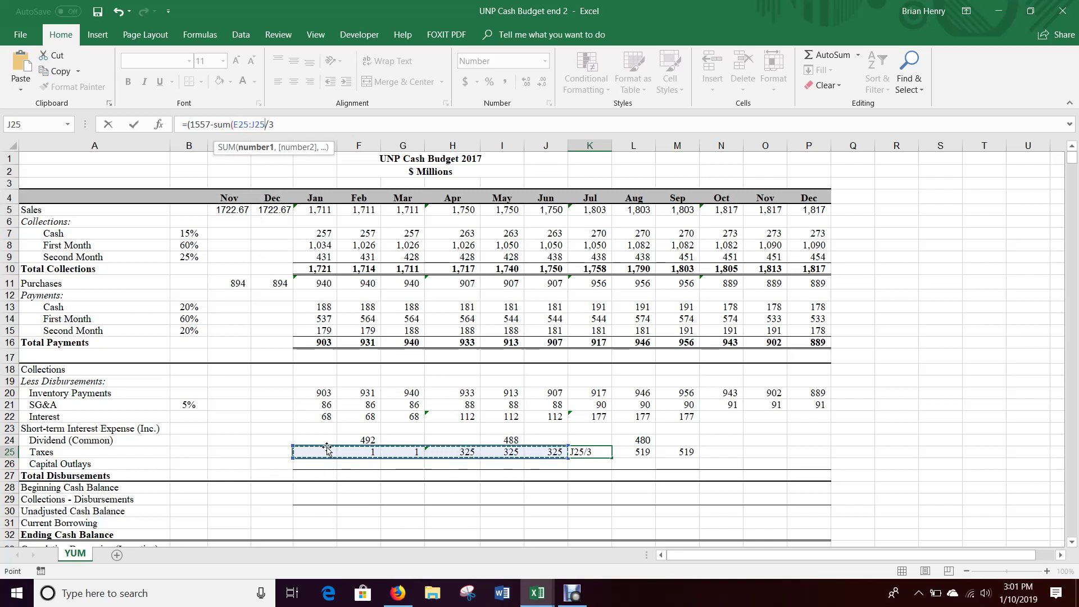
text())
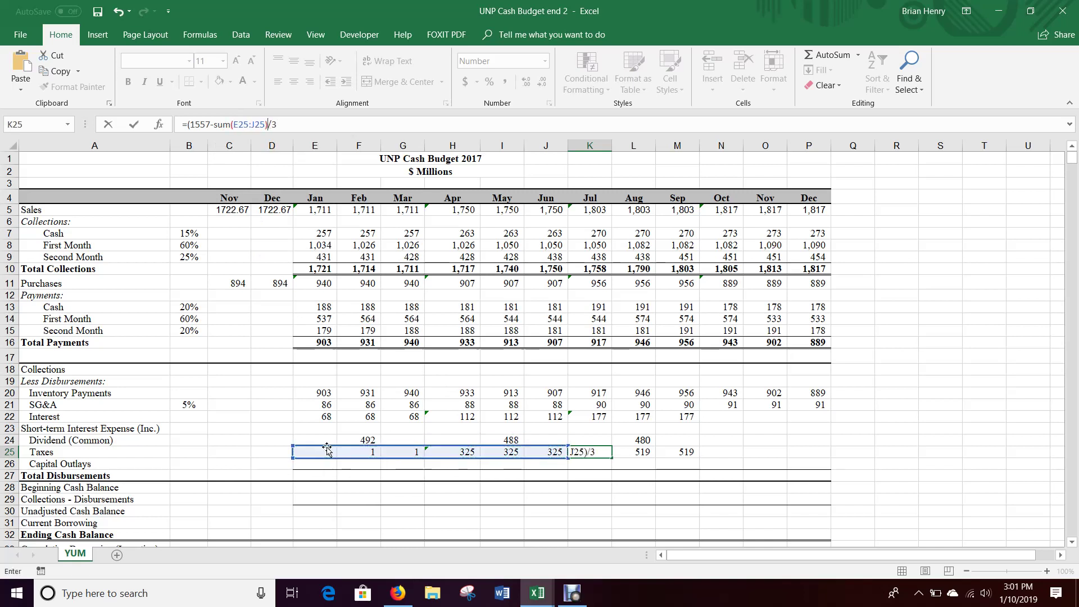
key(Return)
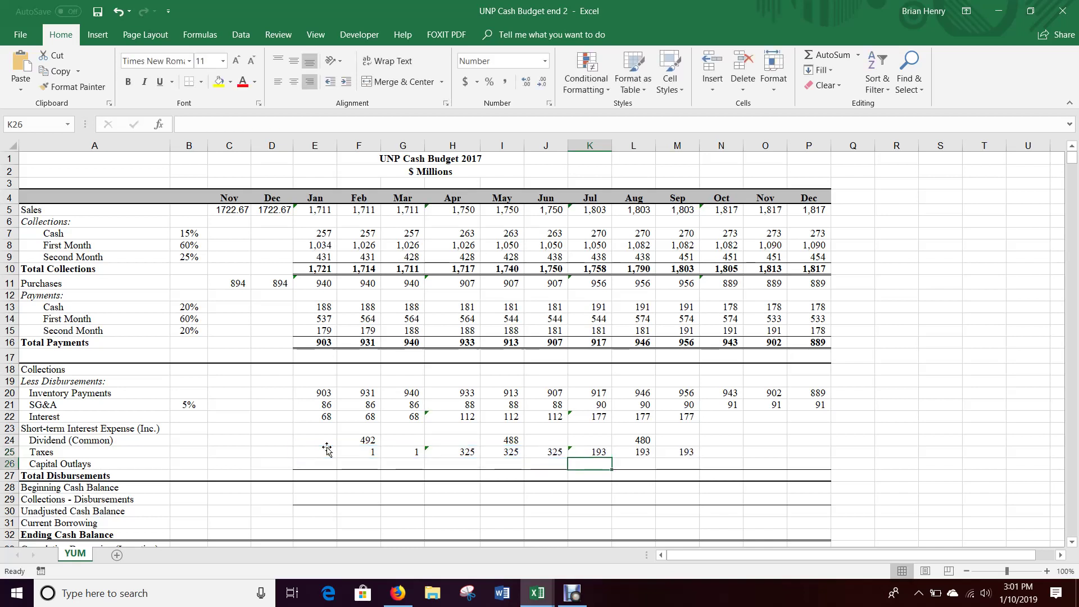
Compare April taxes with the SEC cash flow page and confirm January–June taxes total 977
click(460, 452)
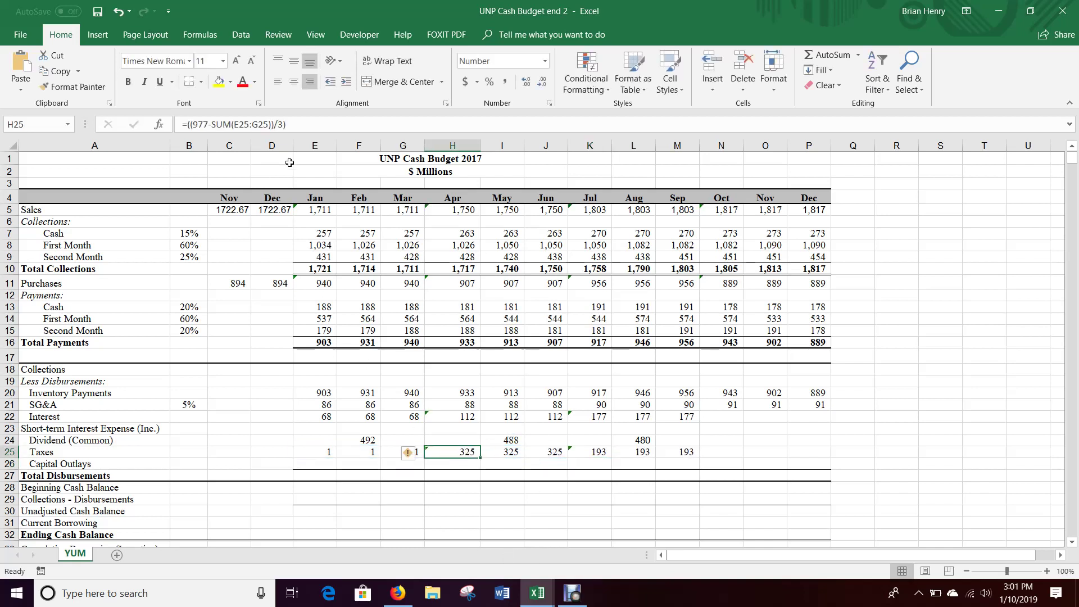
click(398, 592)
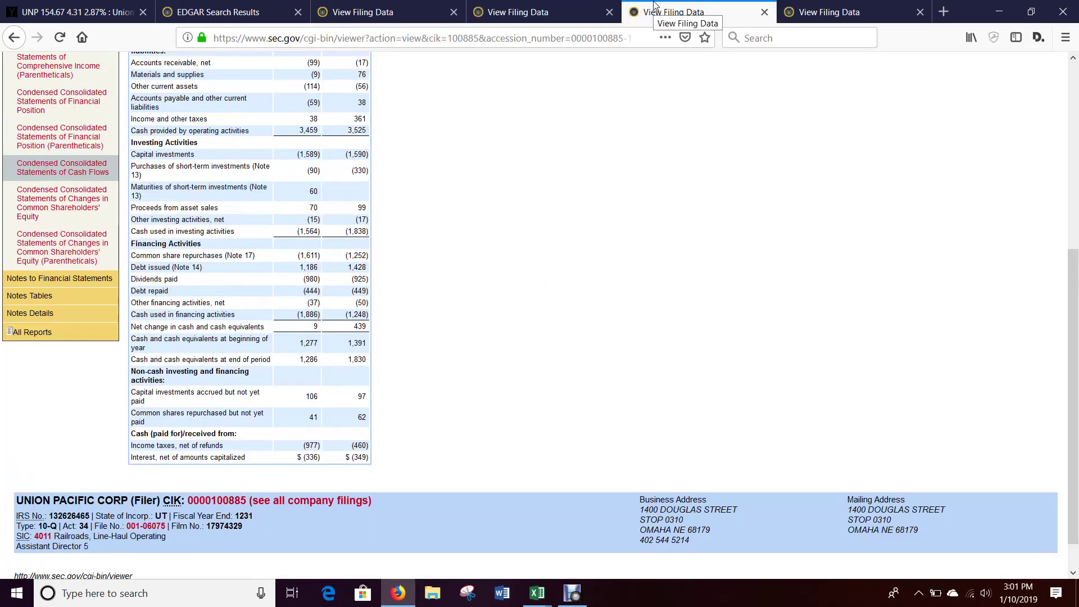
mouse_move(537, 593)
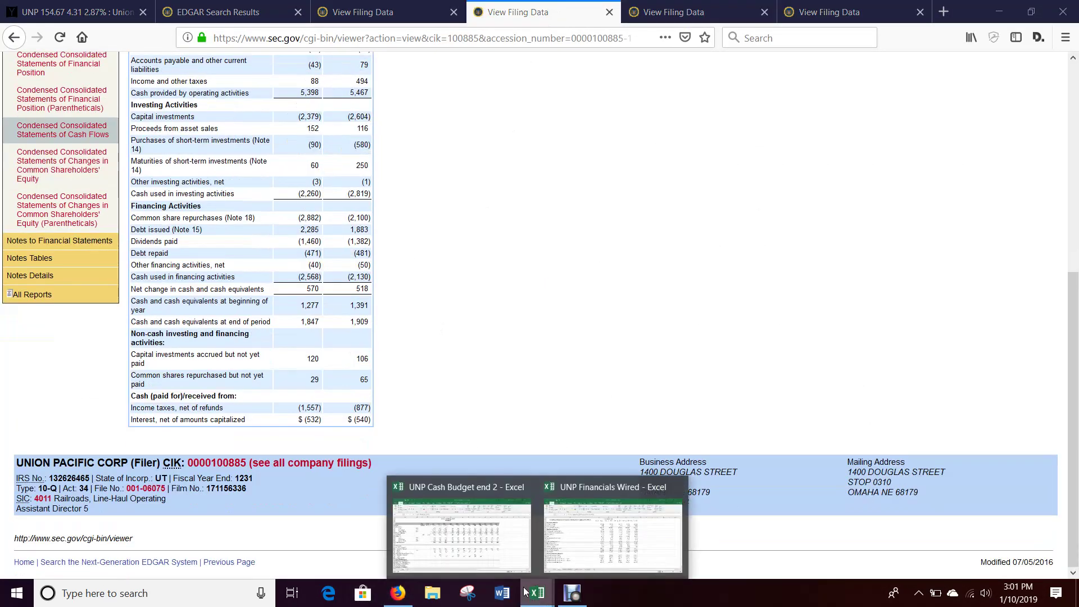
mouse_move(463, 539)
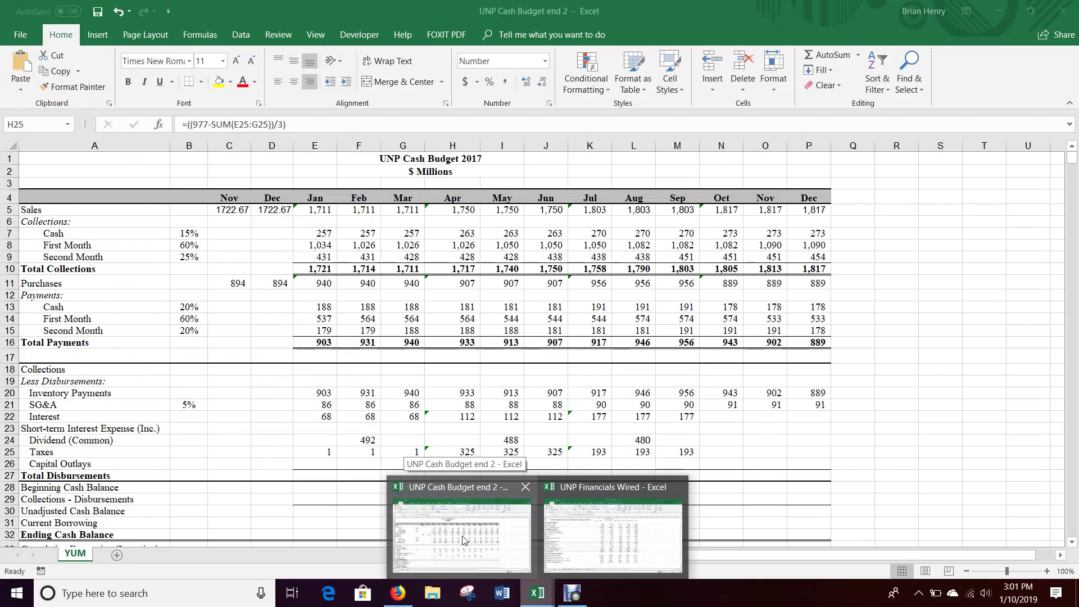
click(463, 539)
drag(329, 451, 556, 452)
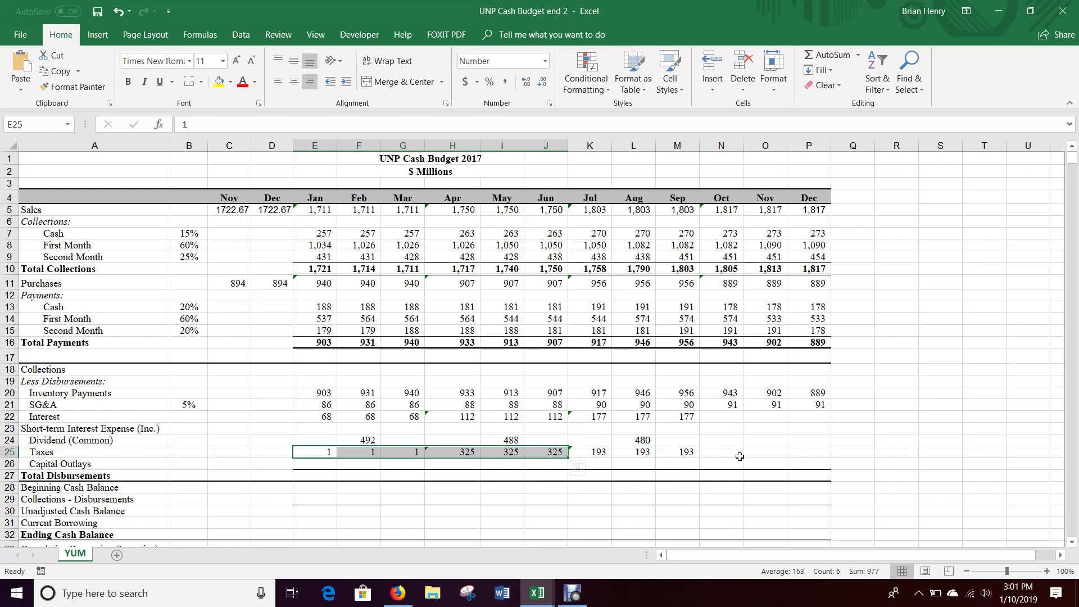
click(459, 416)
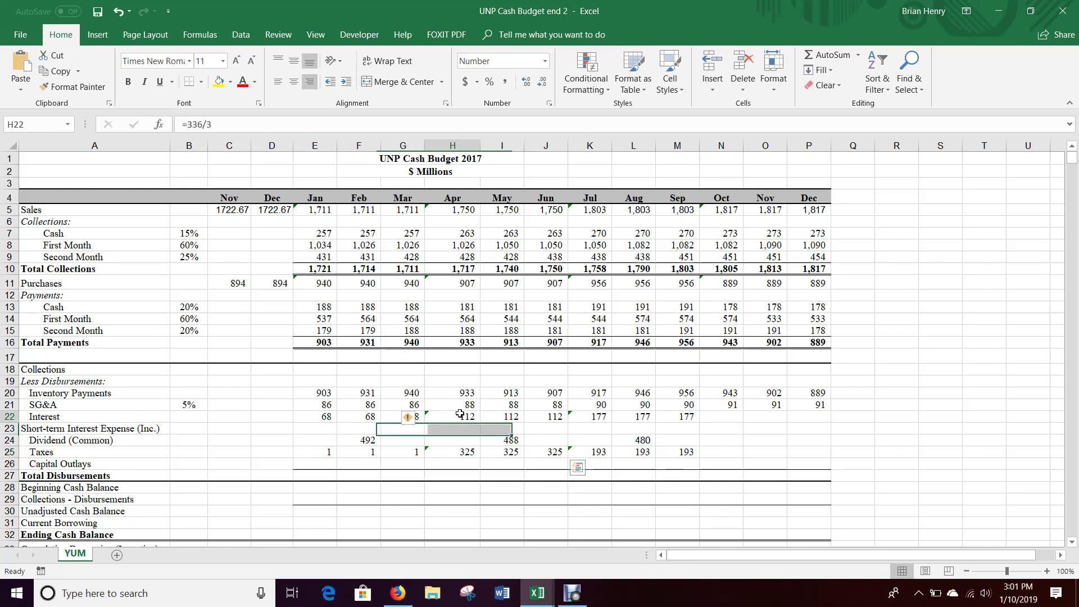
Set April interest in H22 to =(336-SUM(E22:G22))/3, giving 44
click(189, 124)
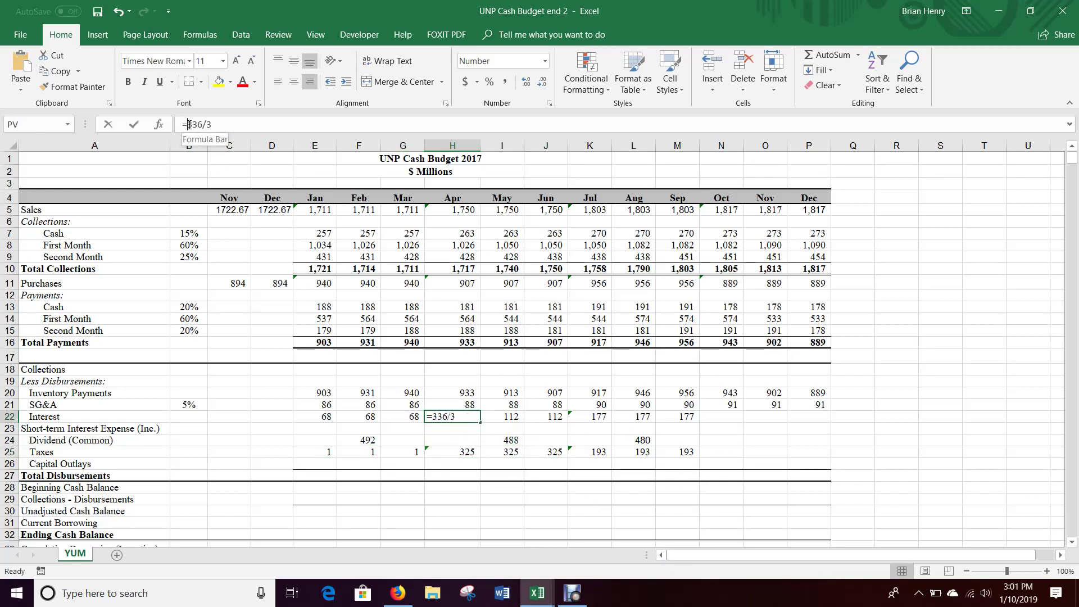
text((336)
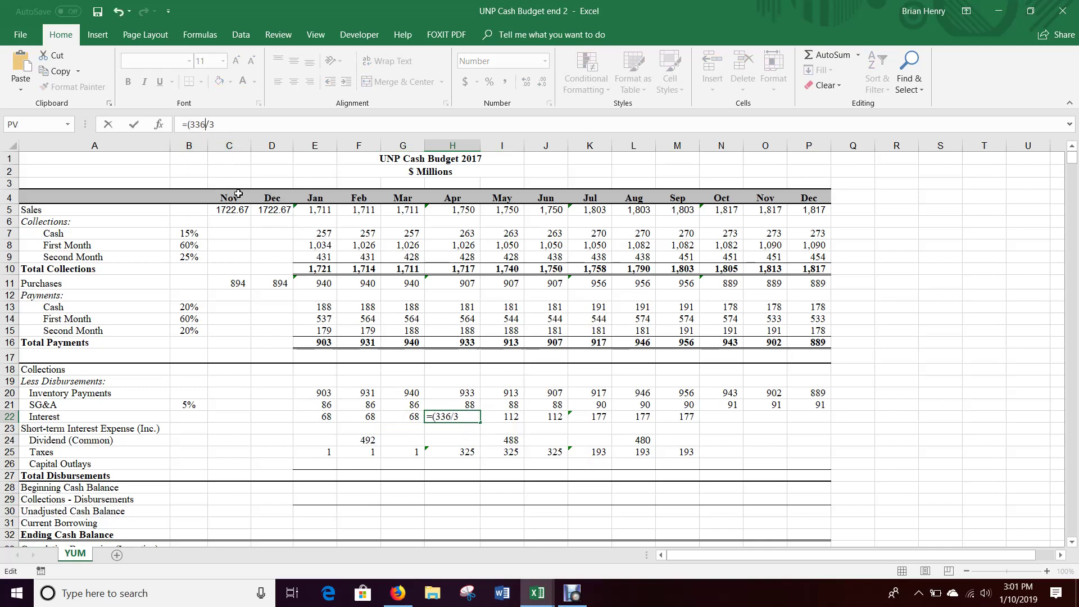
text(-sum()
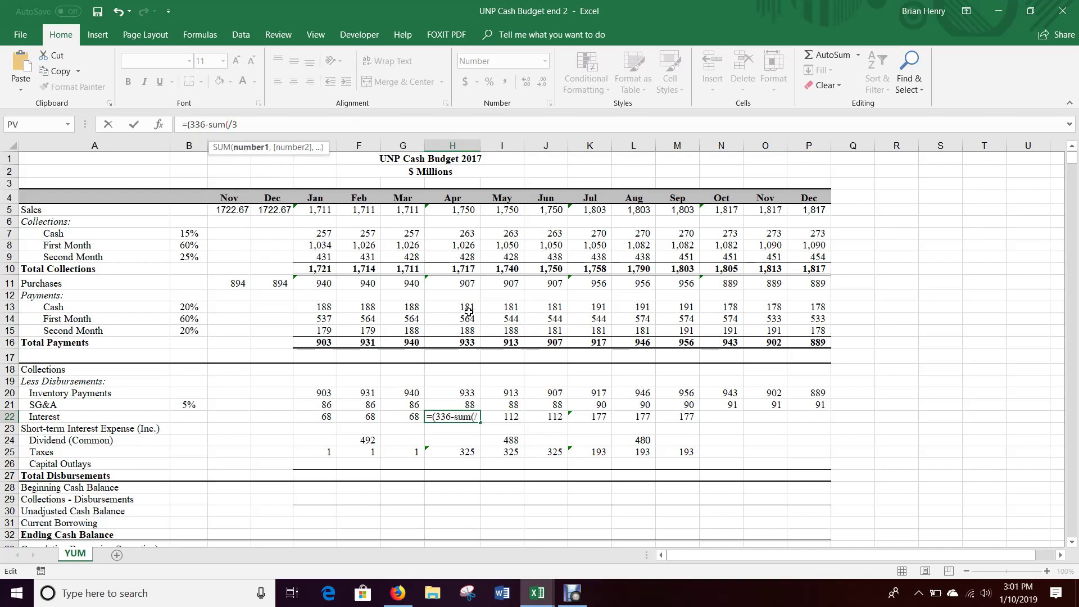
drag(408, 417, 330, 416)
text())
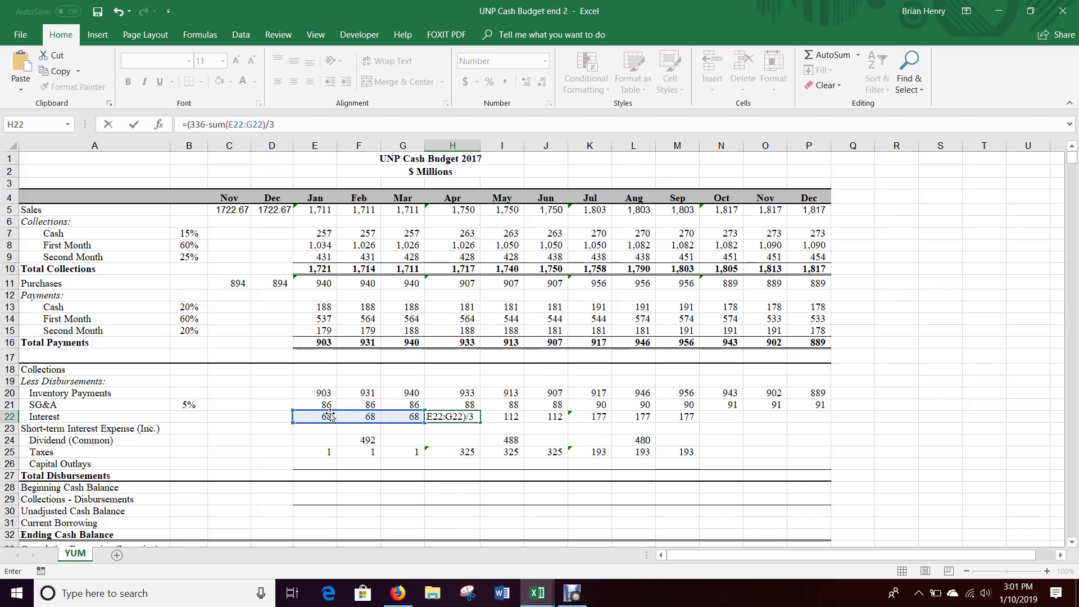
text())
key(Return)
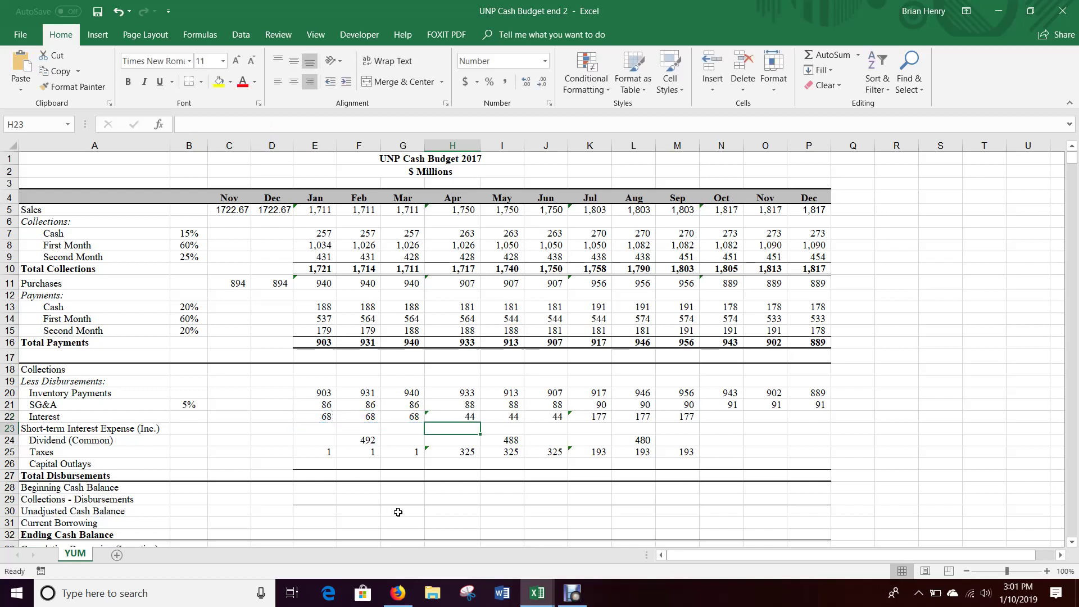
Set July interest in K22 to =(532-SUM(E22:J22))/3, giving 65
click(585, 418)
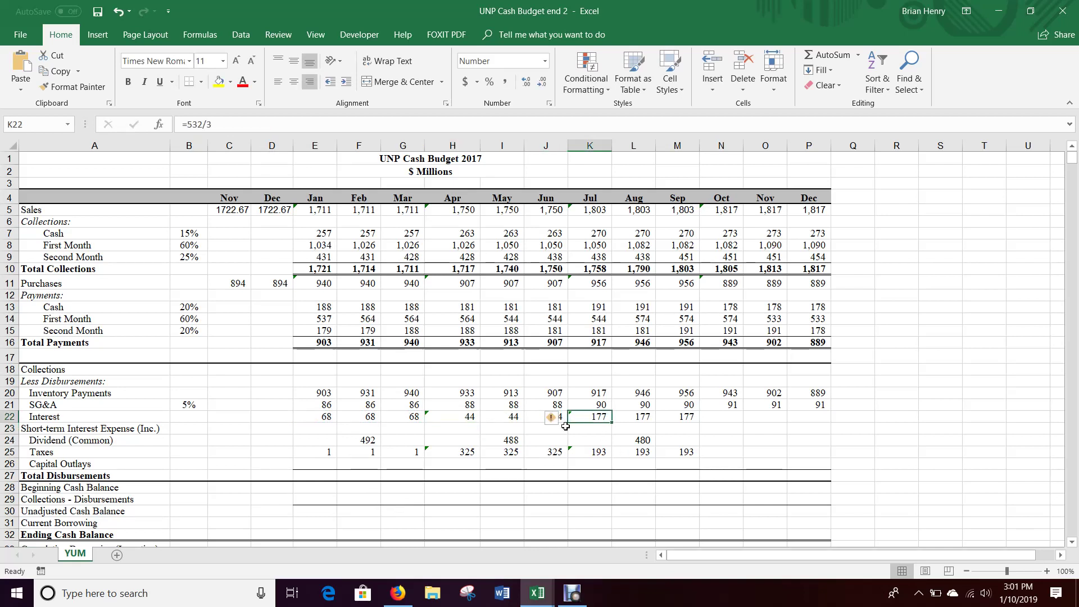
click(187, 124)
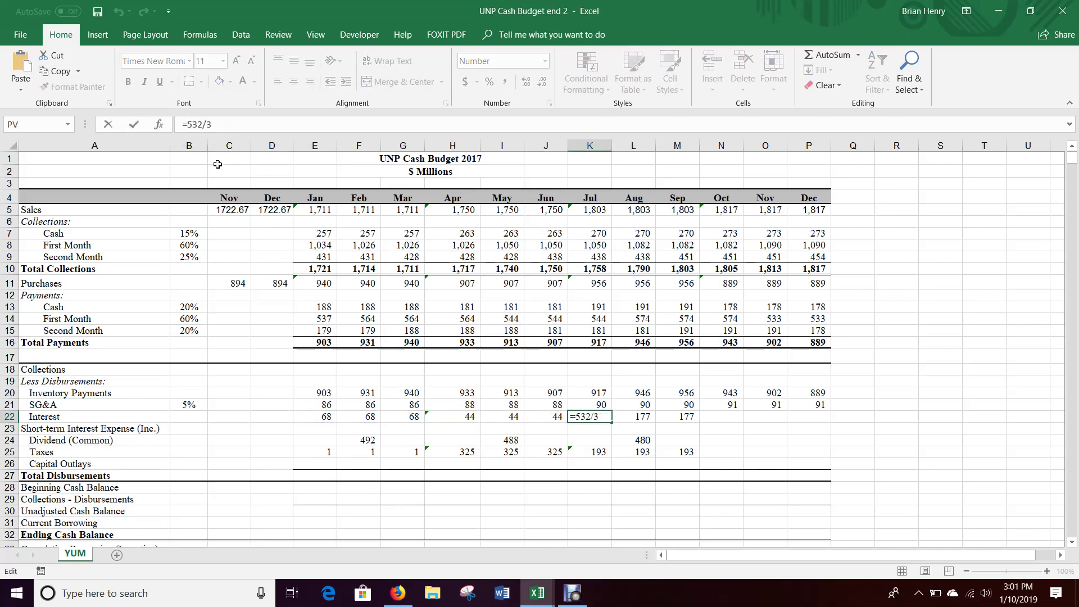
text((532)
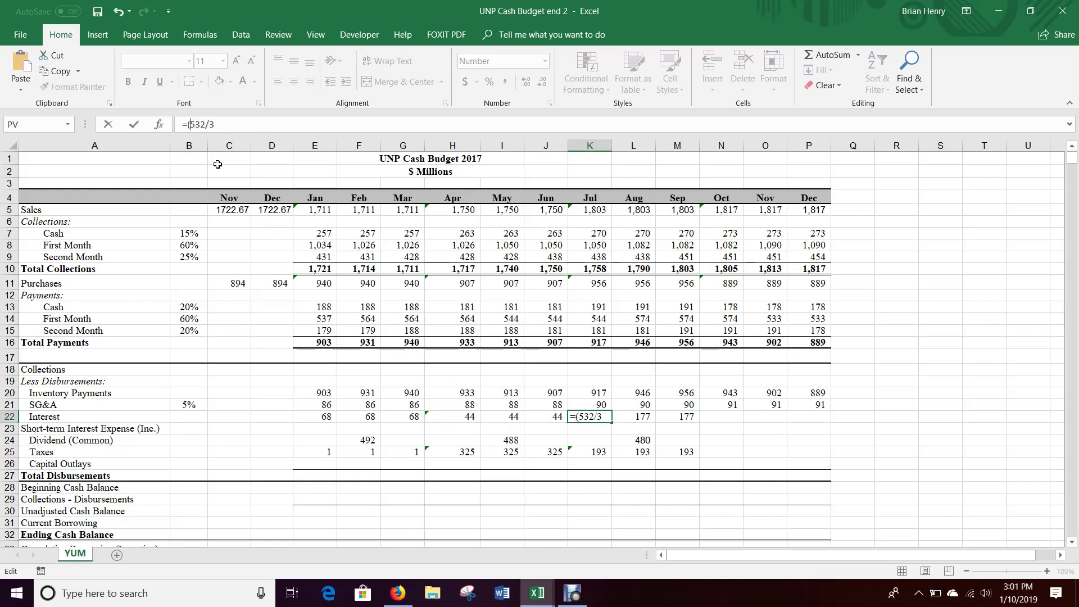
text(-sum()
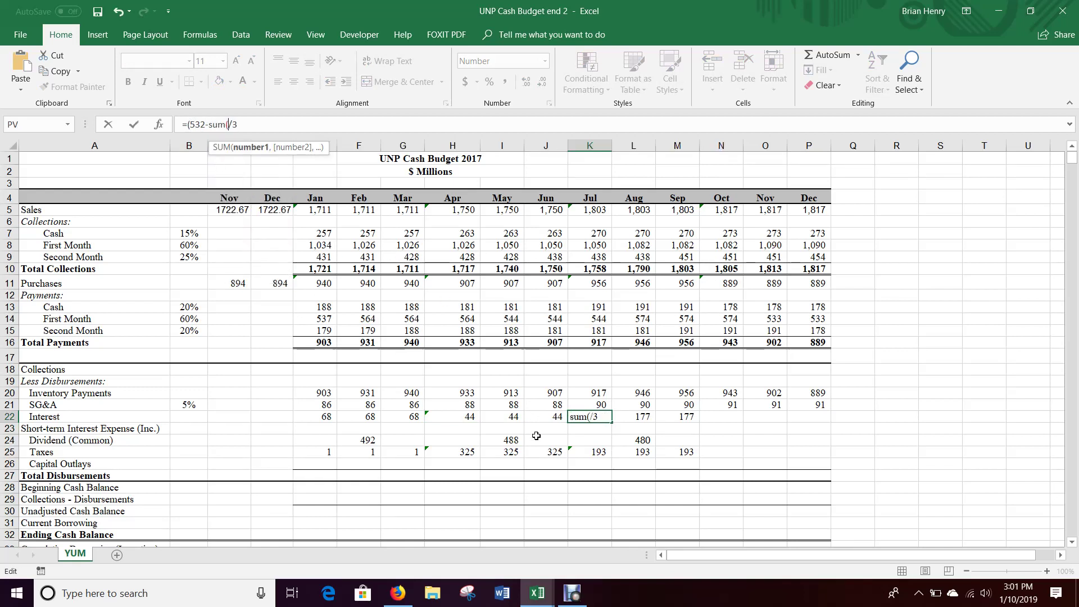
drag(542, 417, 331, 415)
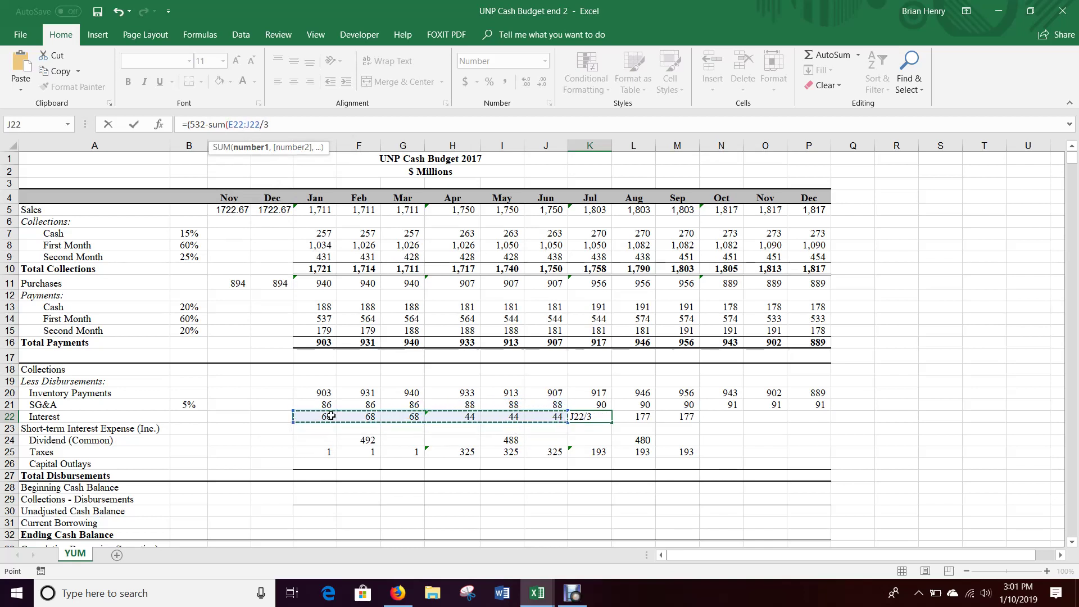
text())
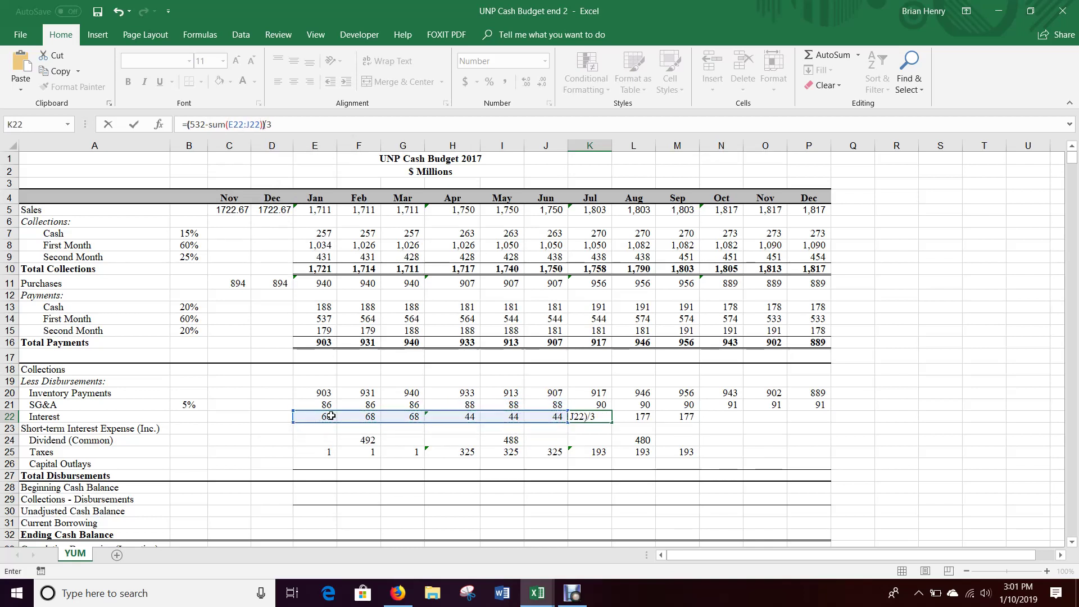
text()/3)
key(Return)
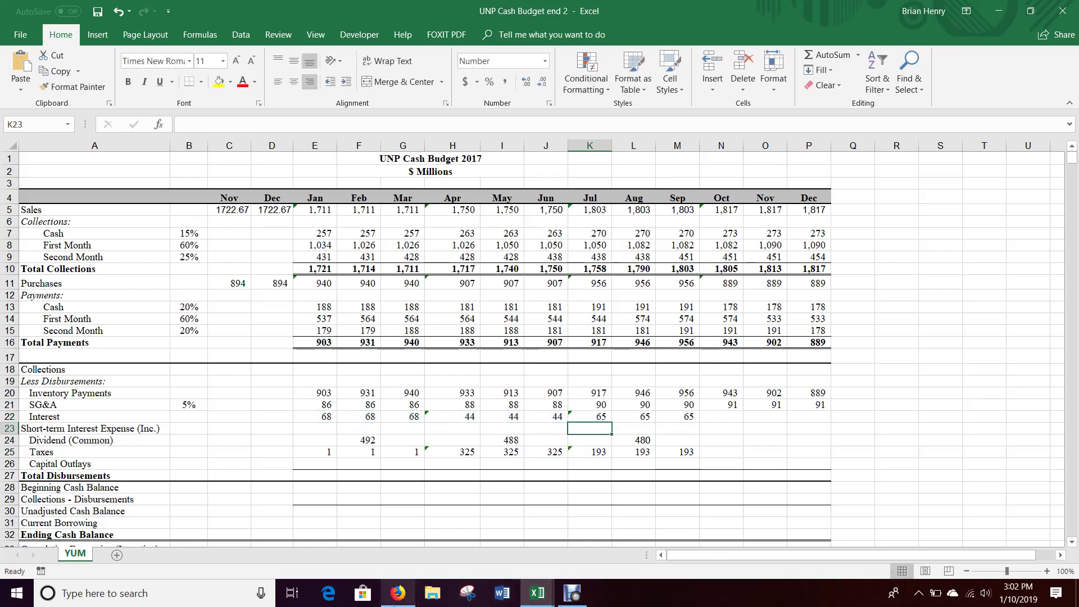
click(398, 593)
click(230, 12)
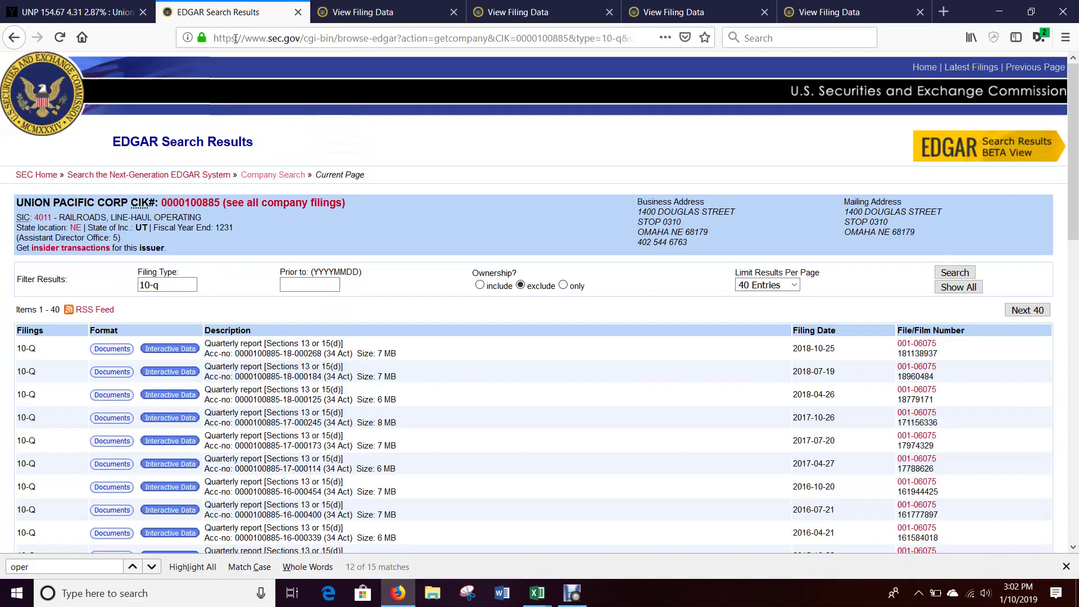
click(360, 12)
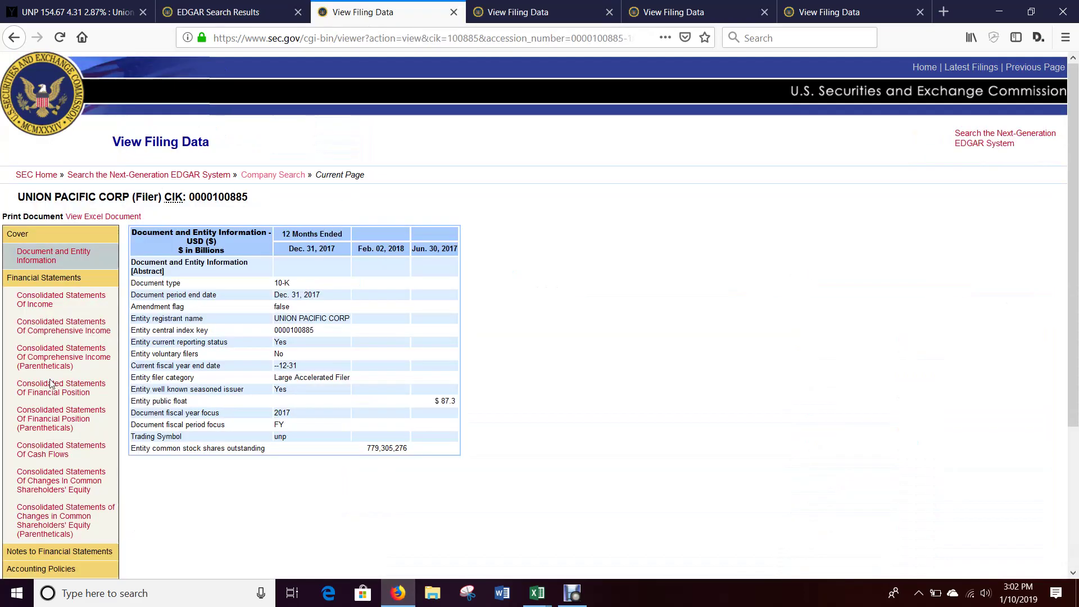
click(45, 449)
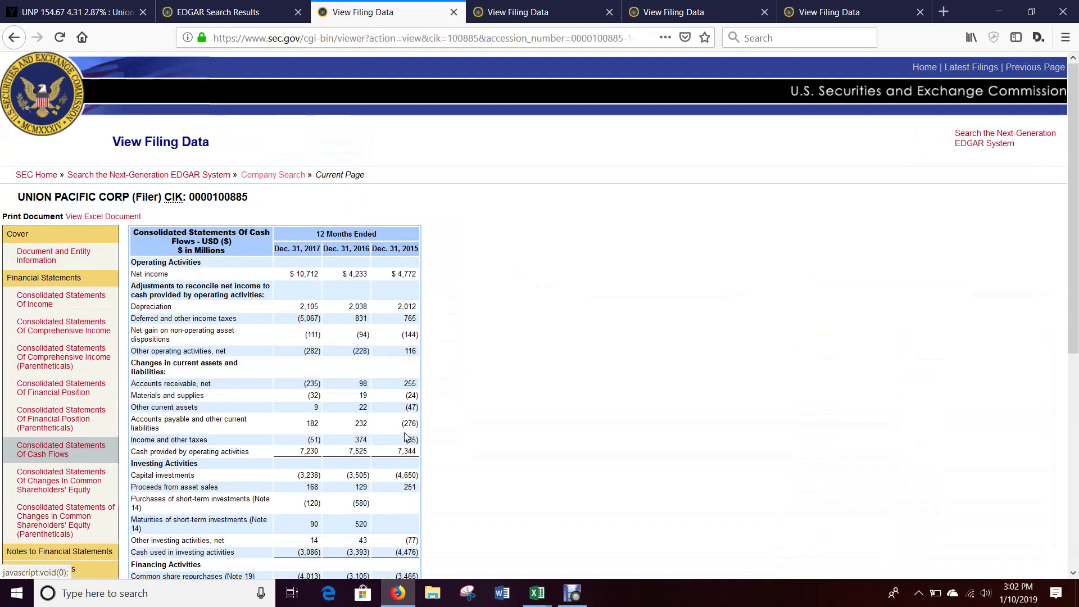
scroll(407, 437, down, 5)
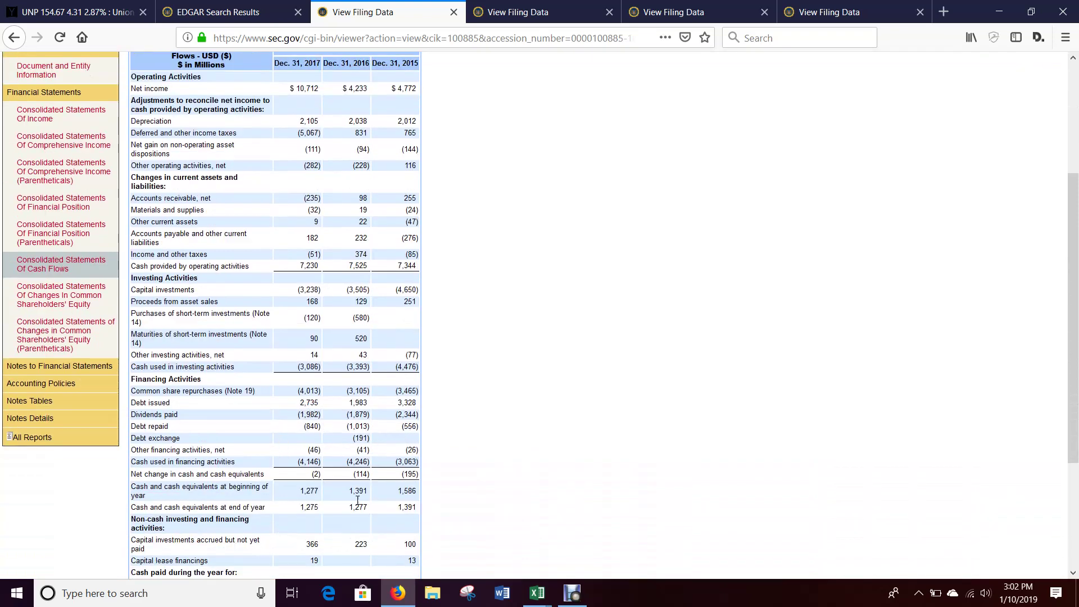
click(460, 517)
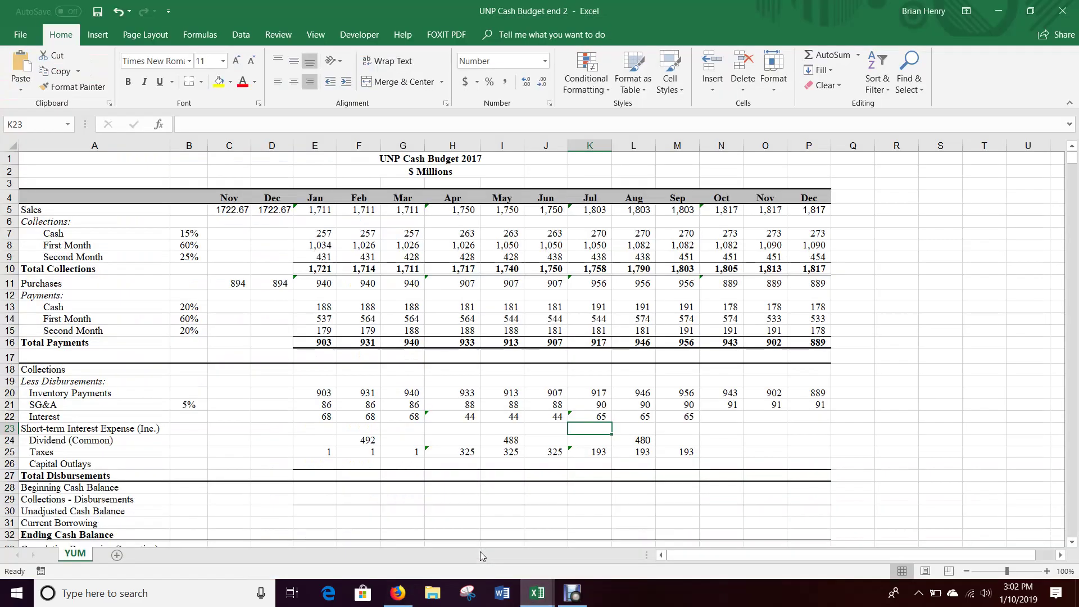
click(750, 439)
click(398, 592)
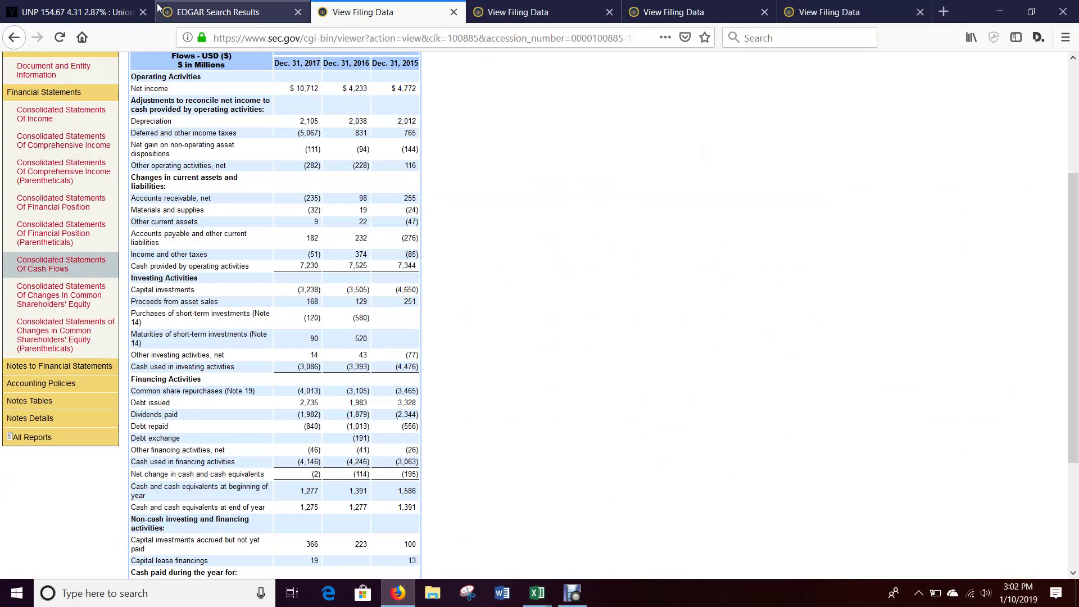
click(84, 12)
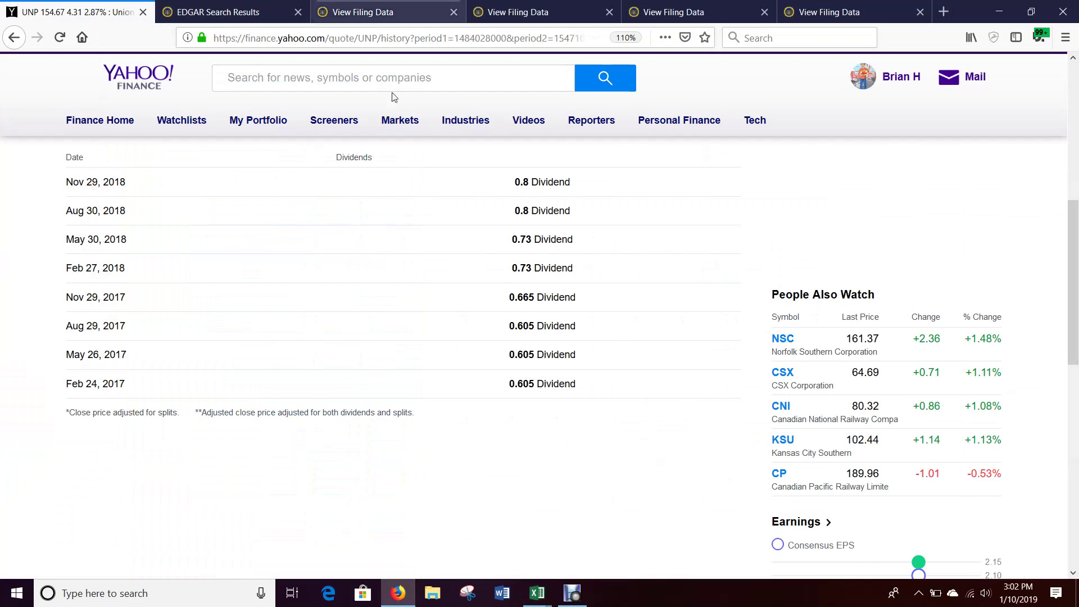
click(225, 11)
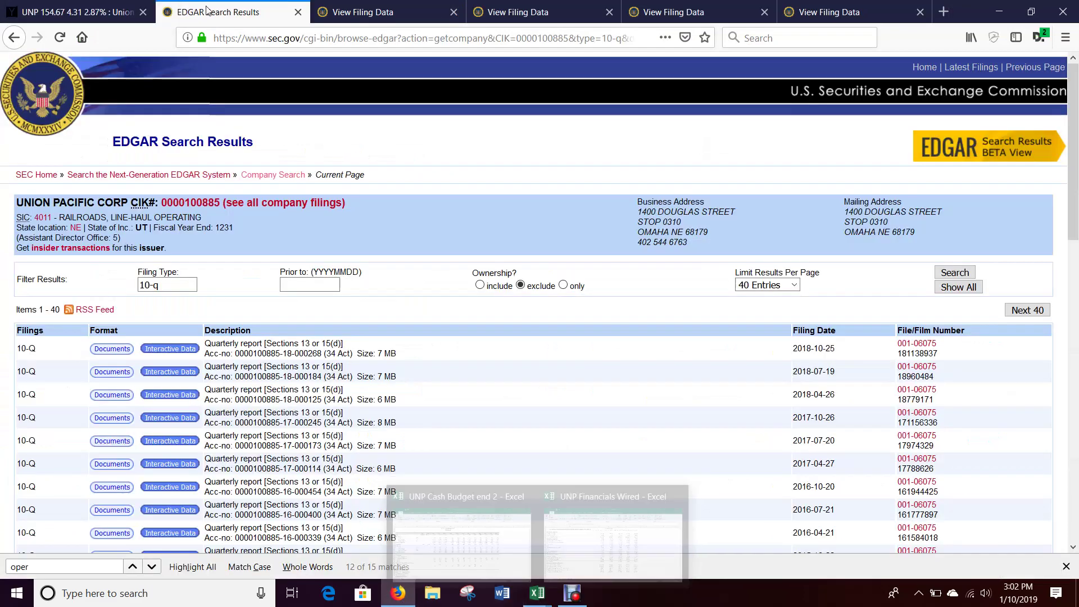
click(342, 10)
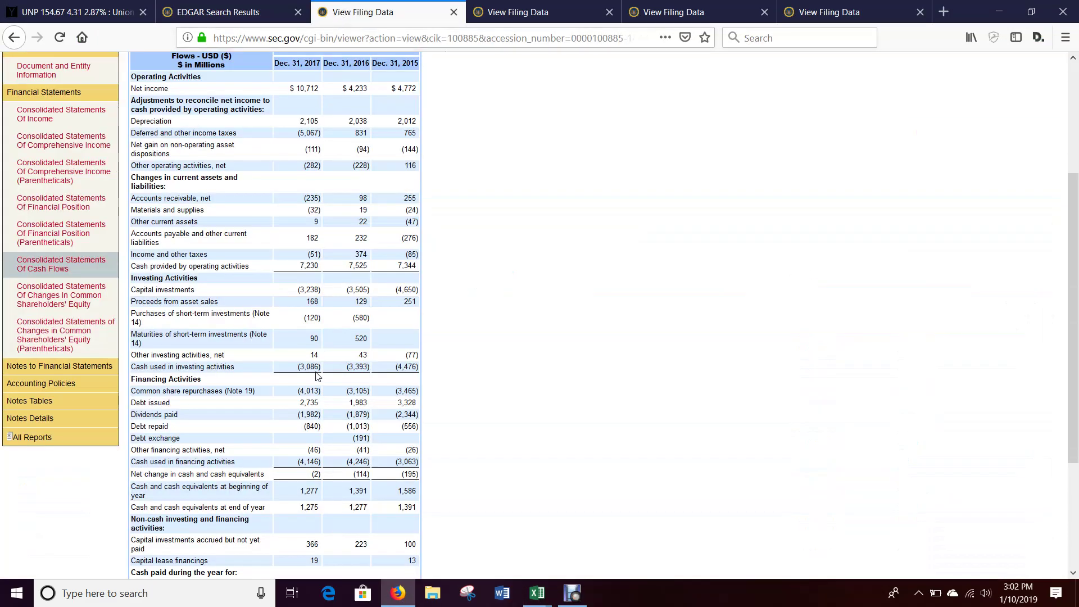
click(536, 592)
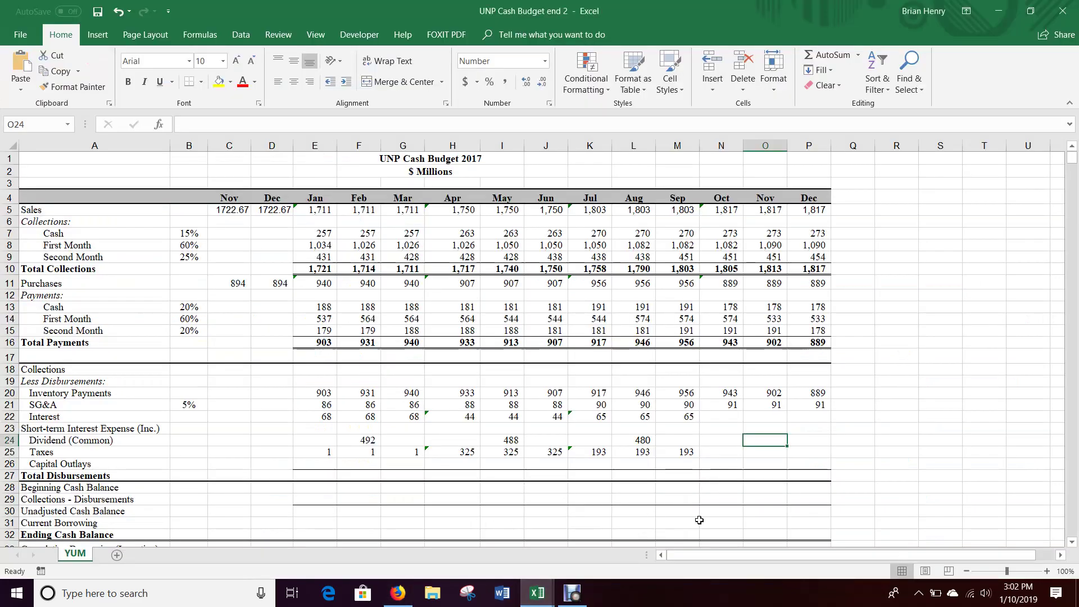
text(=198)
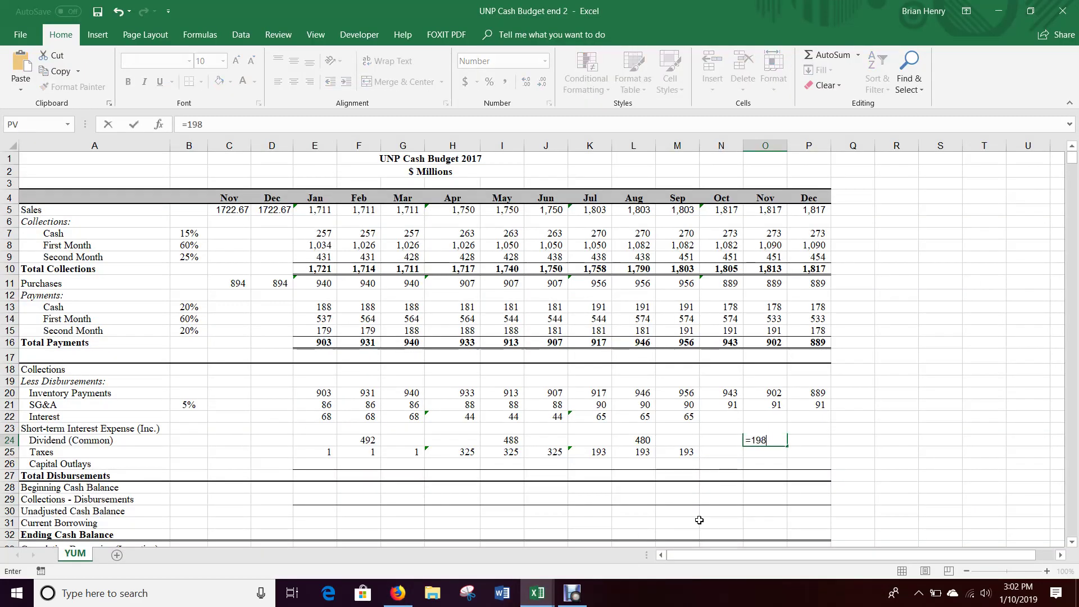
text(2-)
Finish November's dividend in O24 as =1982-L24-I24-F24, giving 522, then select the dividend row
click(643, 441)
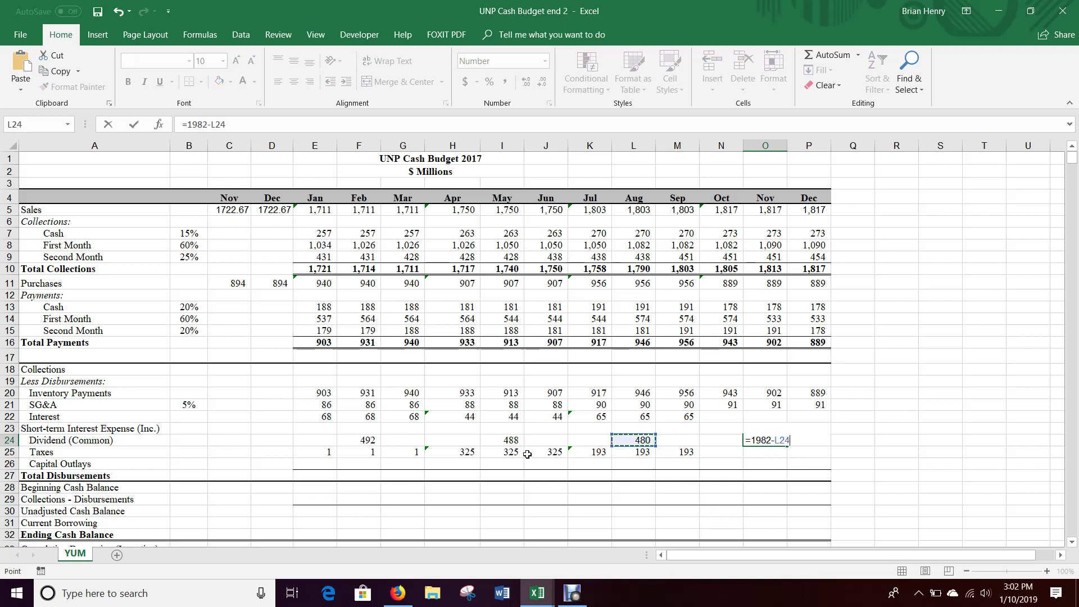
text(-)
click(510, 441)
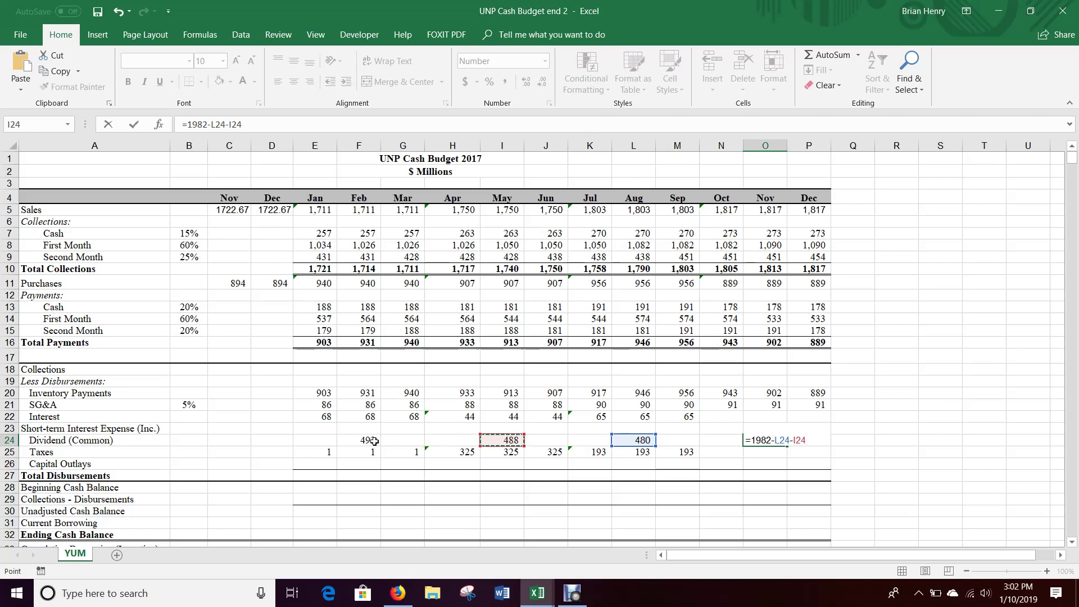
text(-)
click(371, 441)
key(Return)
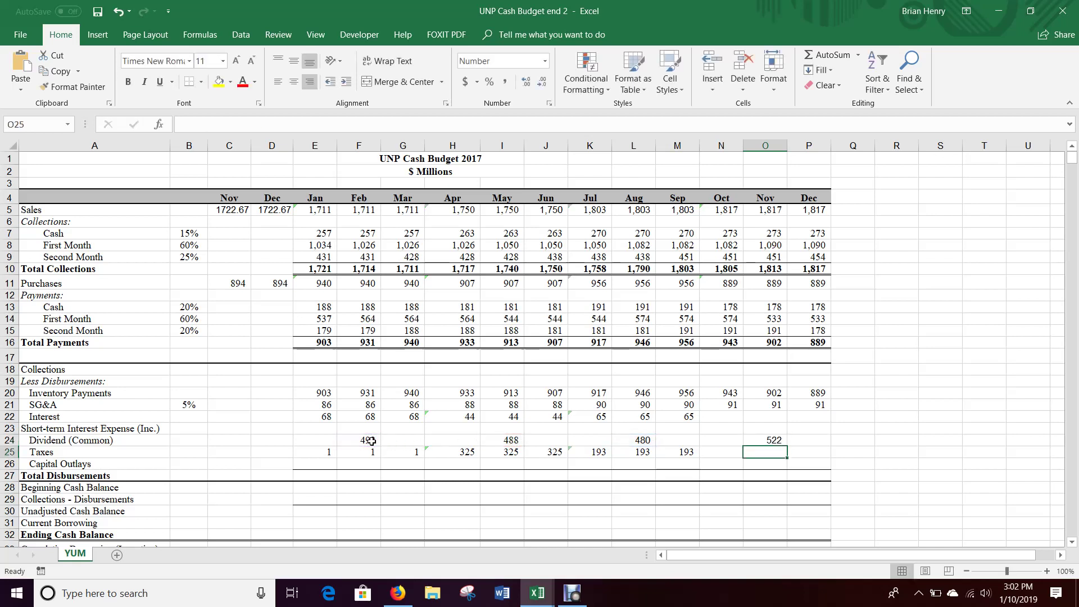
key(Up)
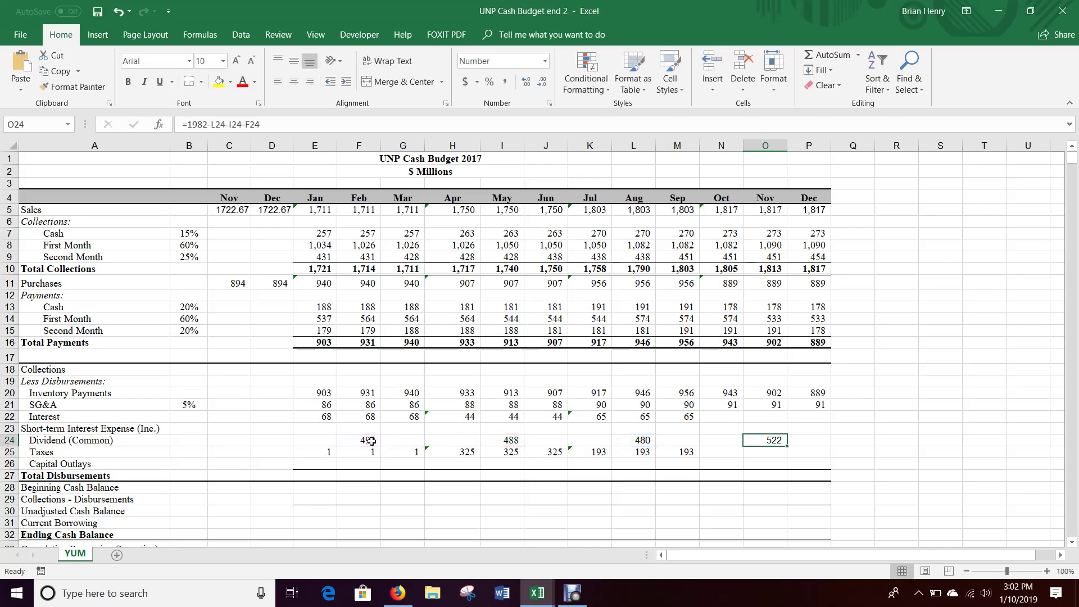
key(shift+Left)
key(shift+Left)
key(shift+Left)
key(shift+Left)
key(shift+Left)
key(shift+Left)
key(shift+Left)
key(shift+Left)
key(shift+Left)
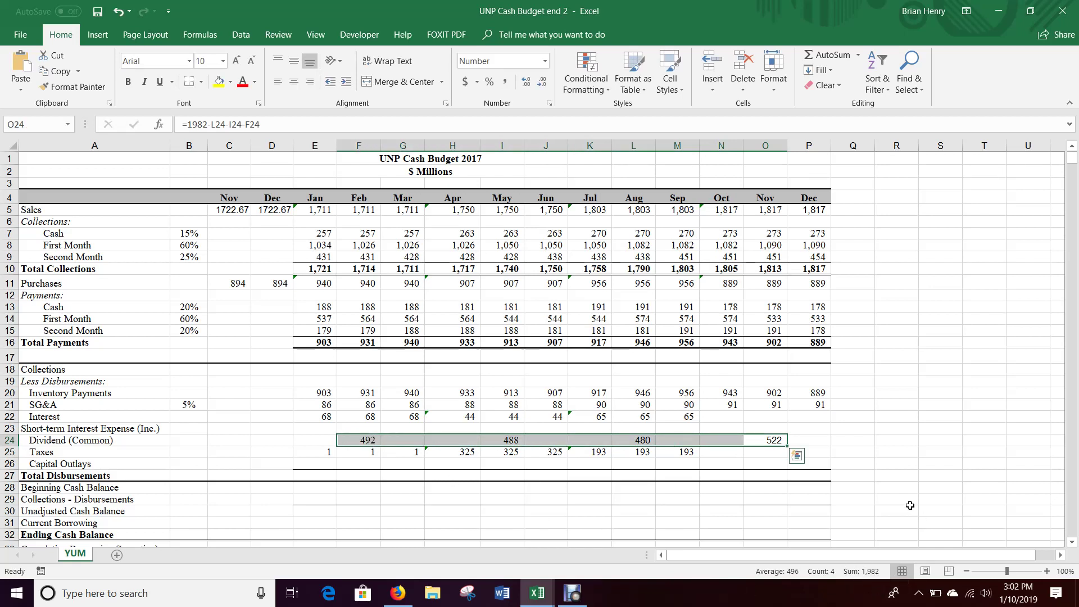
Review the SEC cash-flow statement, then return to the cash budget workbook
click(397, 593)
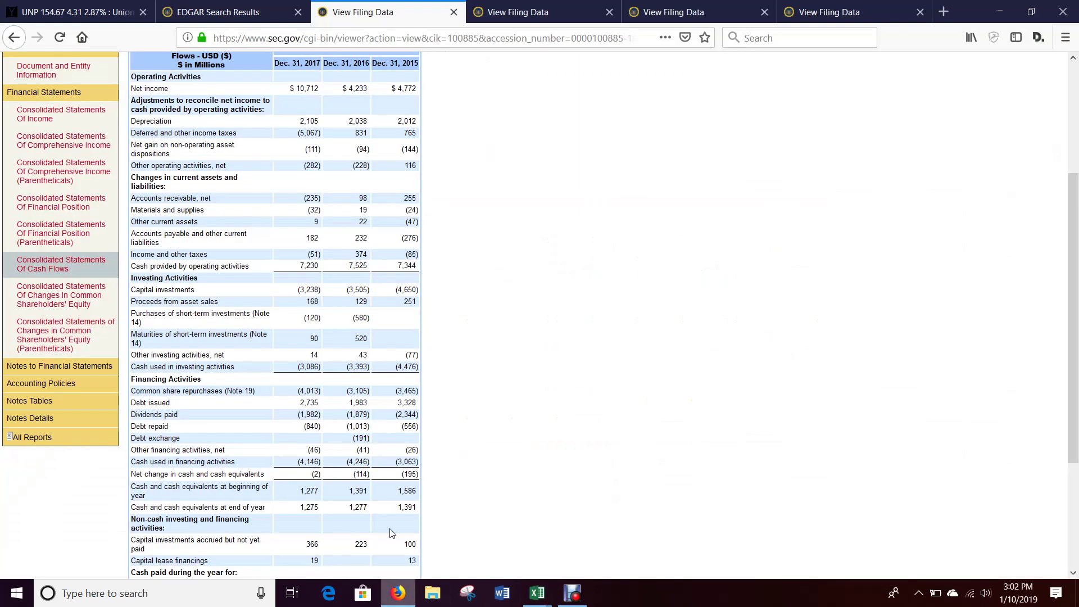
scroll(287, 308, down, 3)
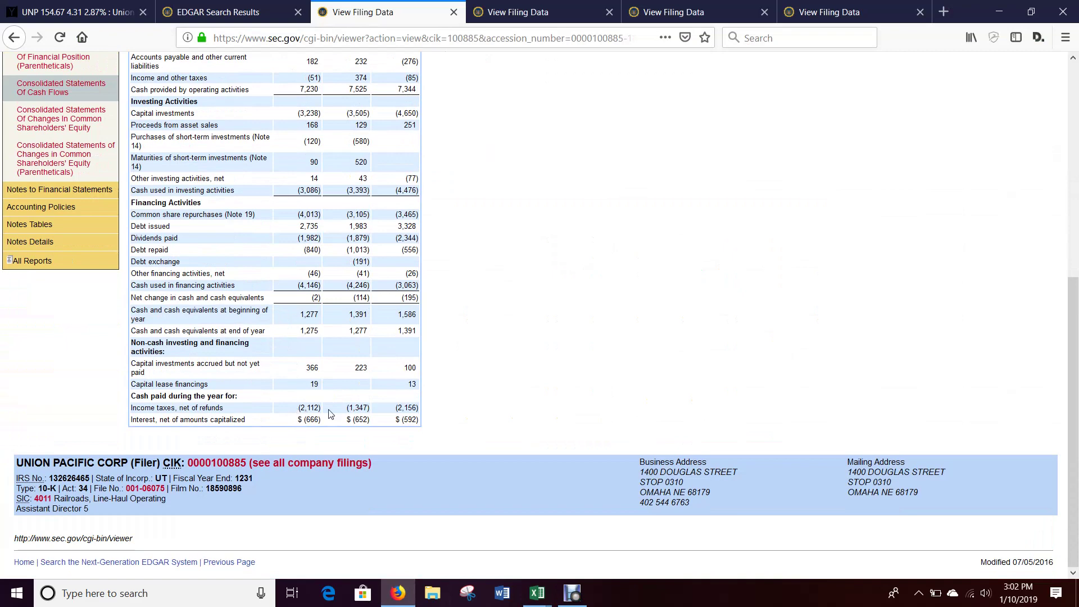
mouse_move(537, 593)
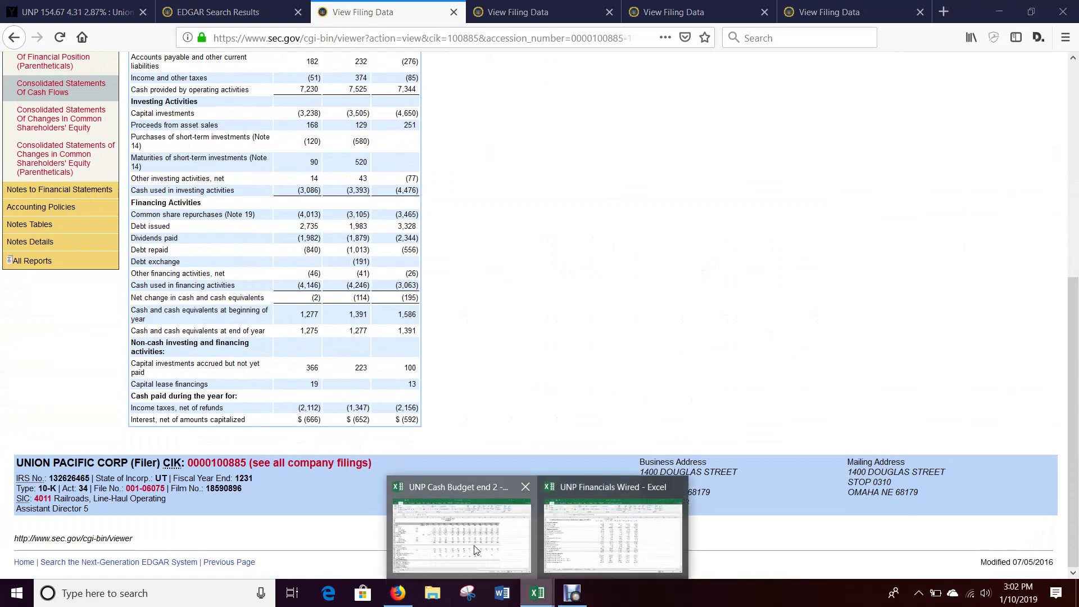
click(532, 533)
Enter =(2112-SUM(E25:M25))/3 in October Taxes, fixing the parentheses, to get 185
click(724, 452)
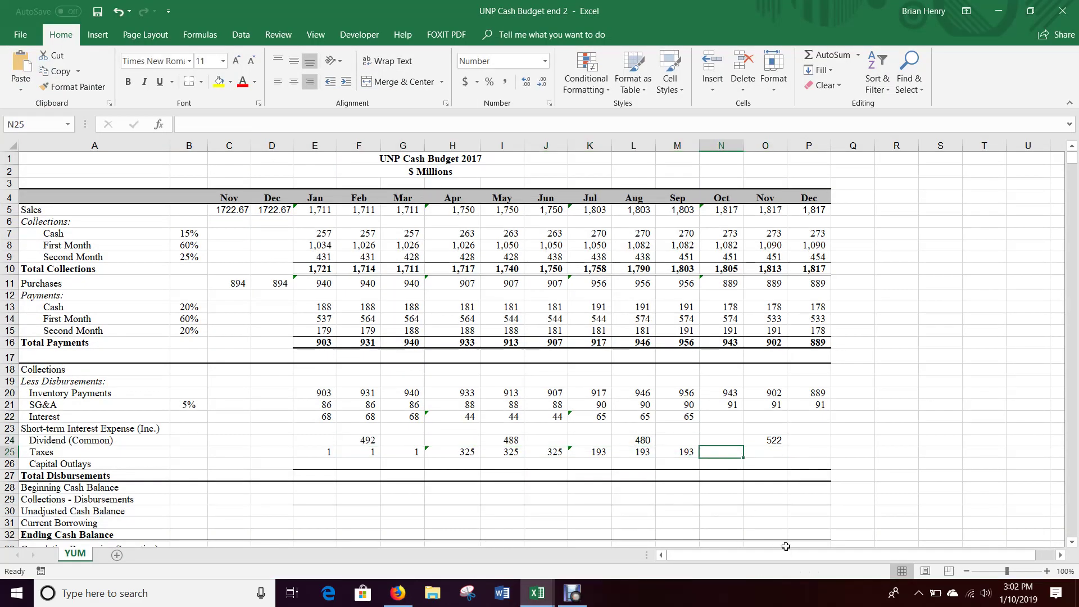
text(=()
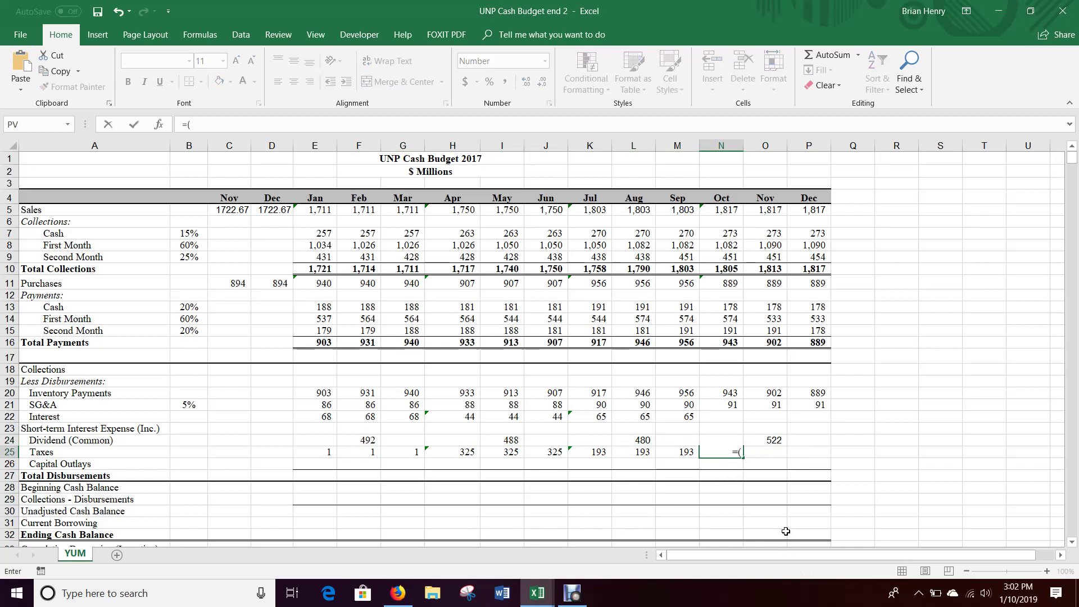
text(2112-sum()
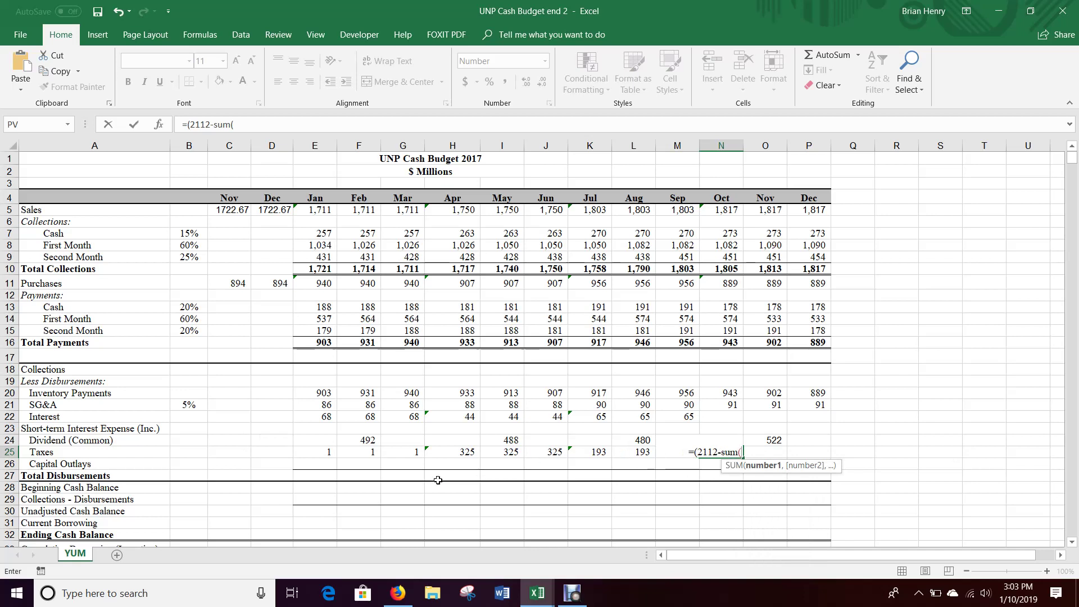
click(330, 454)
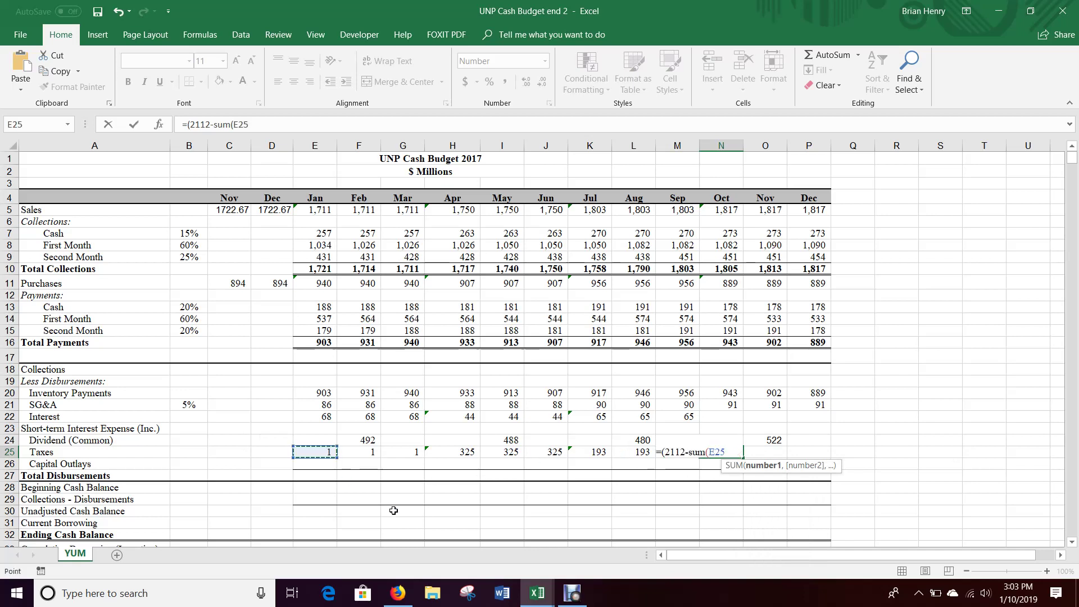
key(shift+Right)
key(shift+Right)
key(shift+Right)
key(shift+Right)
key(shift+Right)
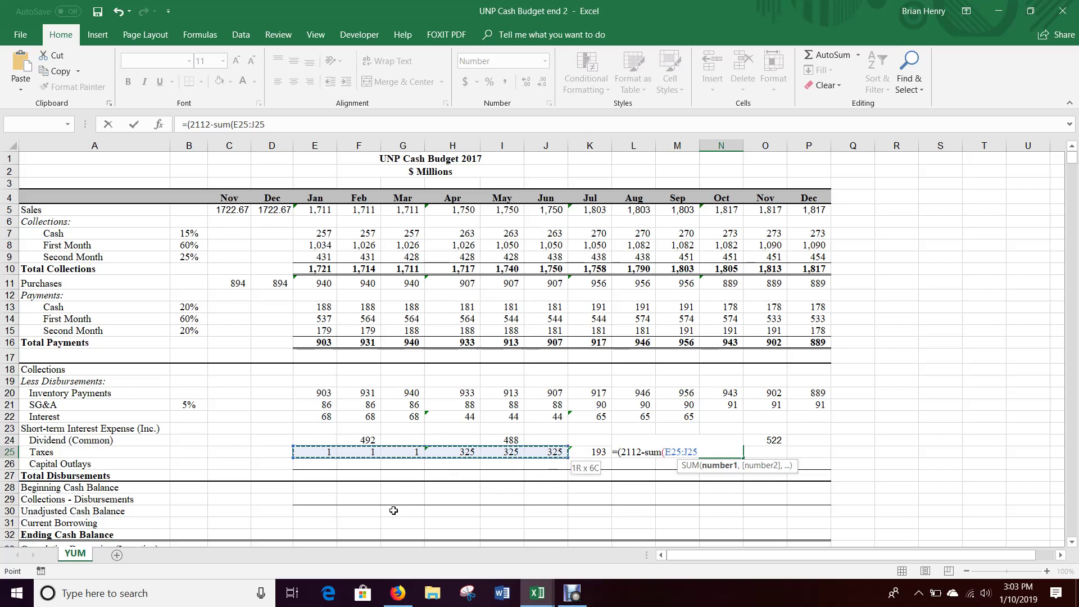
key(shift+Right)
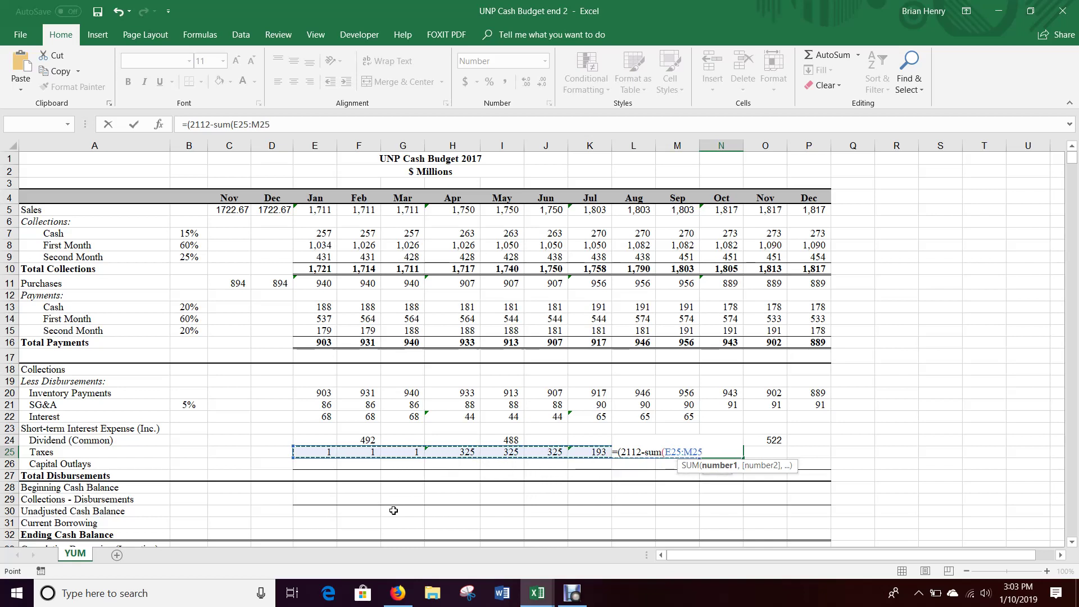
text()/3)
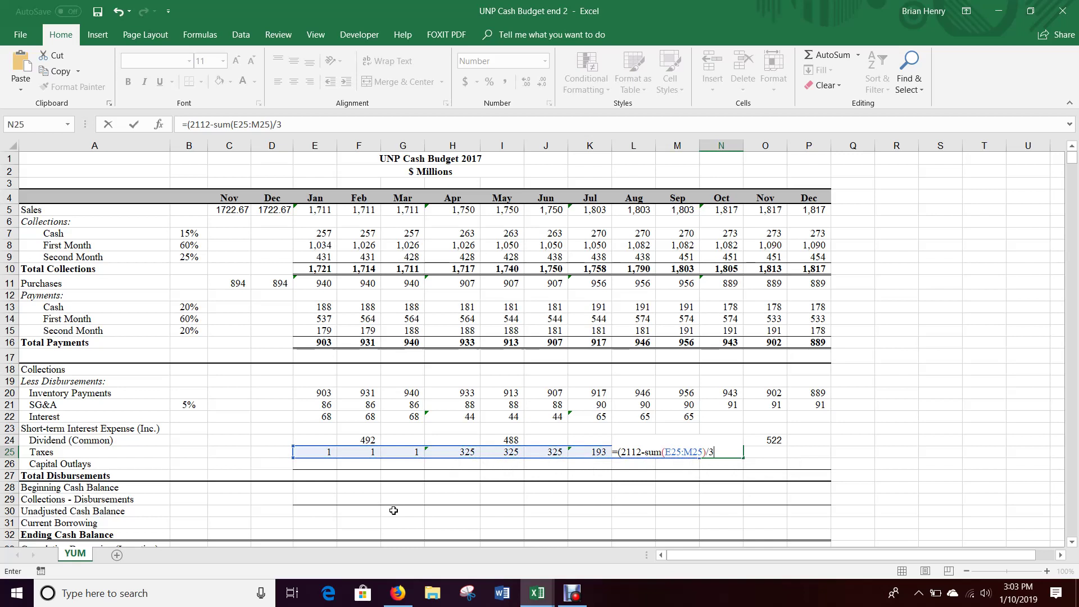
key(Return)
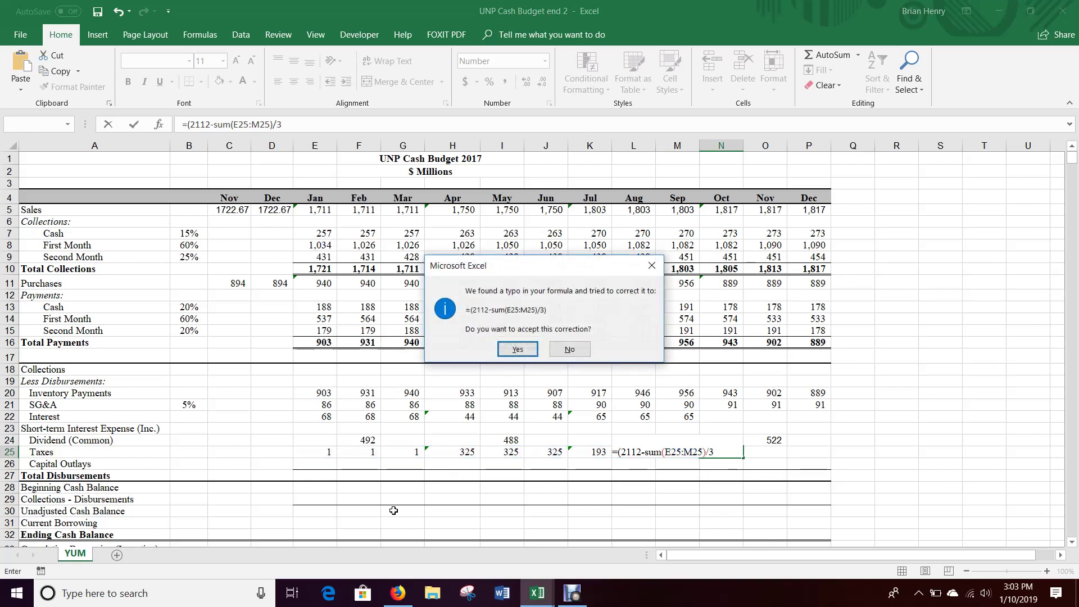
key(Return)
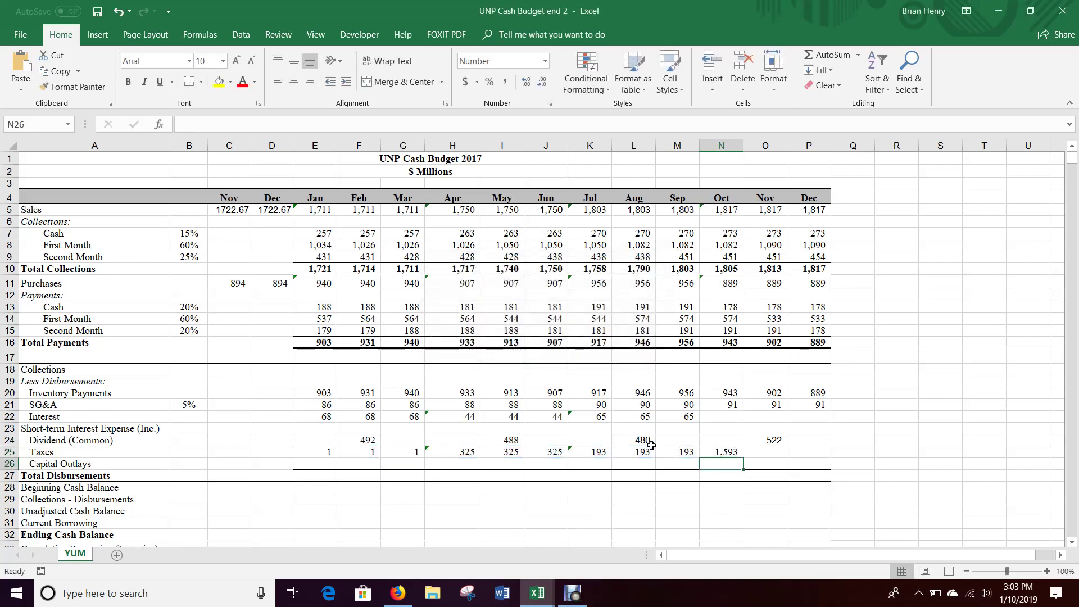
click(717, 450)
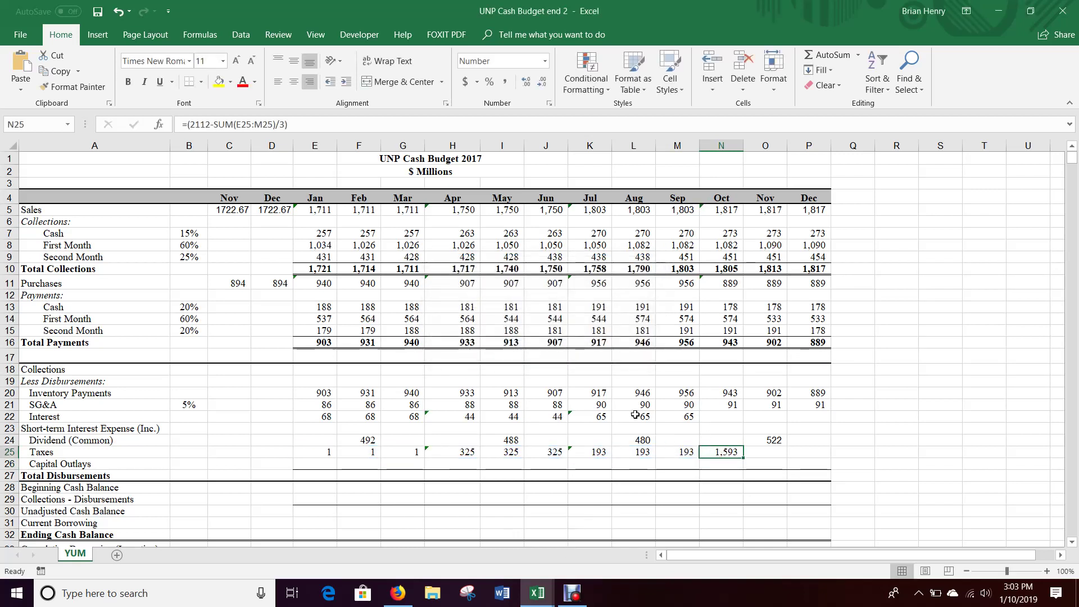
click(317, 126)
key(BackSpace)
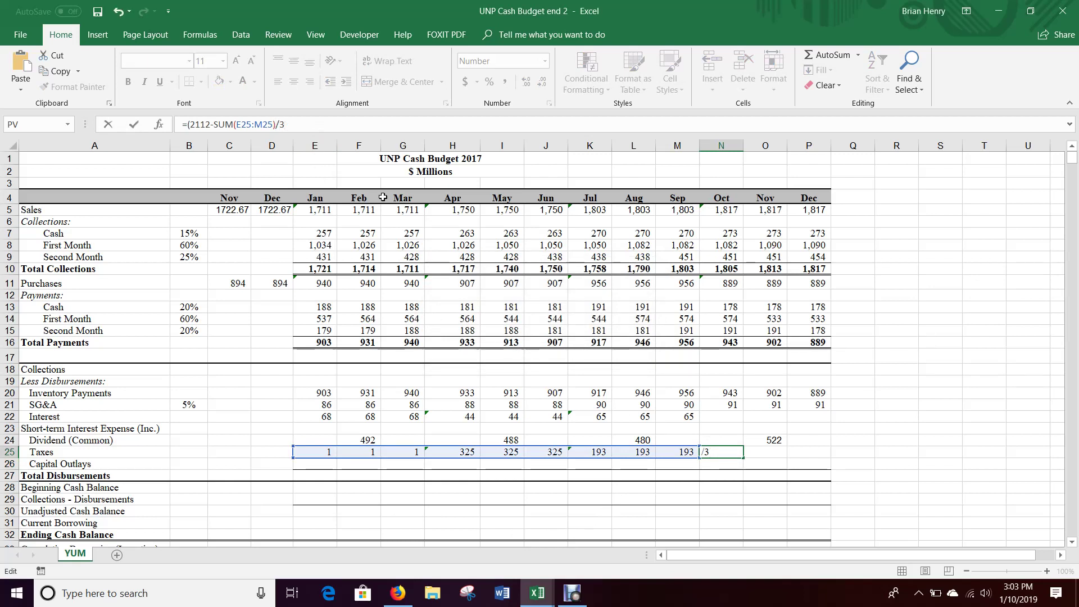
text())
key(ctrl+Return)
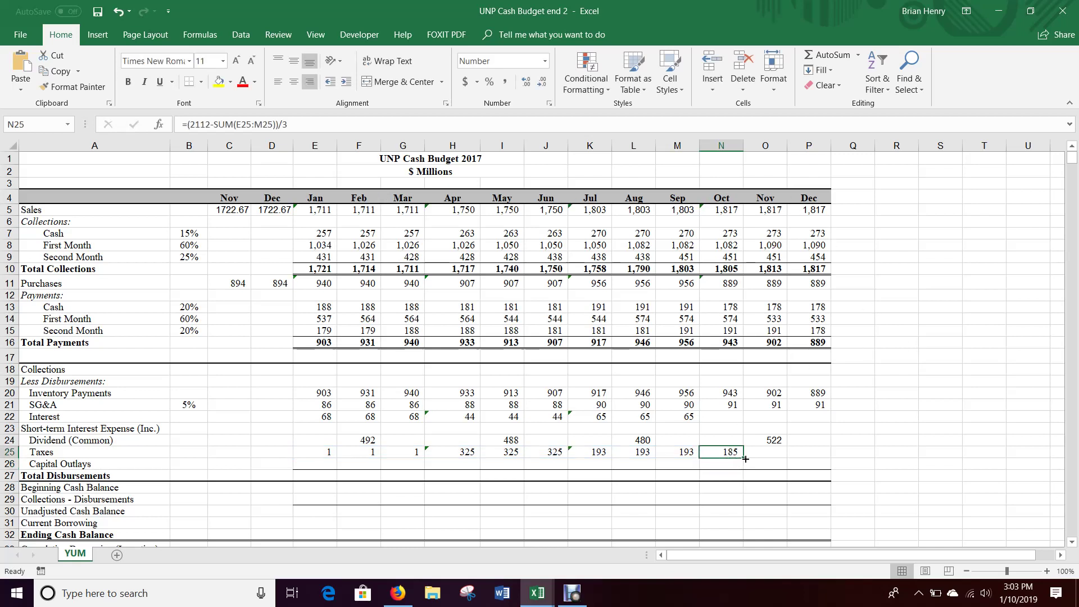
Extend the 185 taxes to November and December and check the January–December total
drag(743, 460, 817, 451)
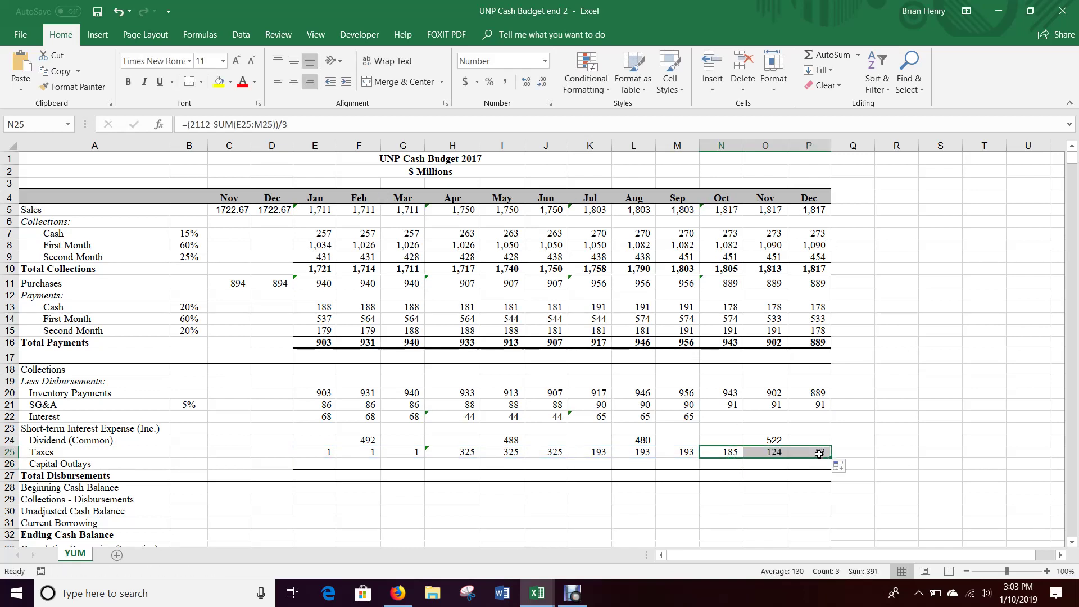
click(777, 452)
key(Left)
key(Left)
text(=)
key(Right)
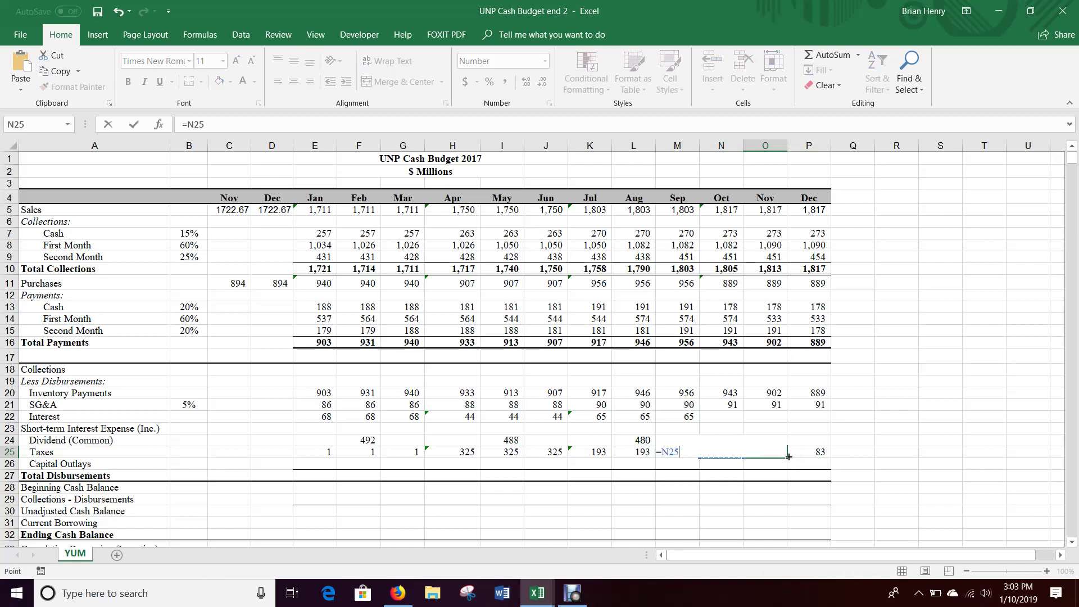
key(Escape)
key(ctrl+z)
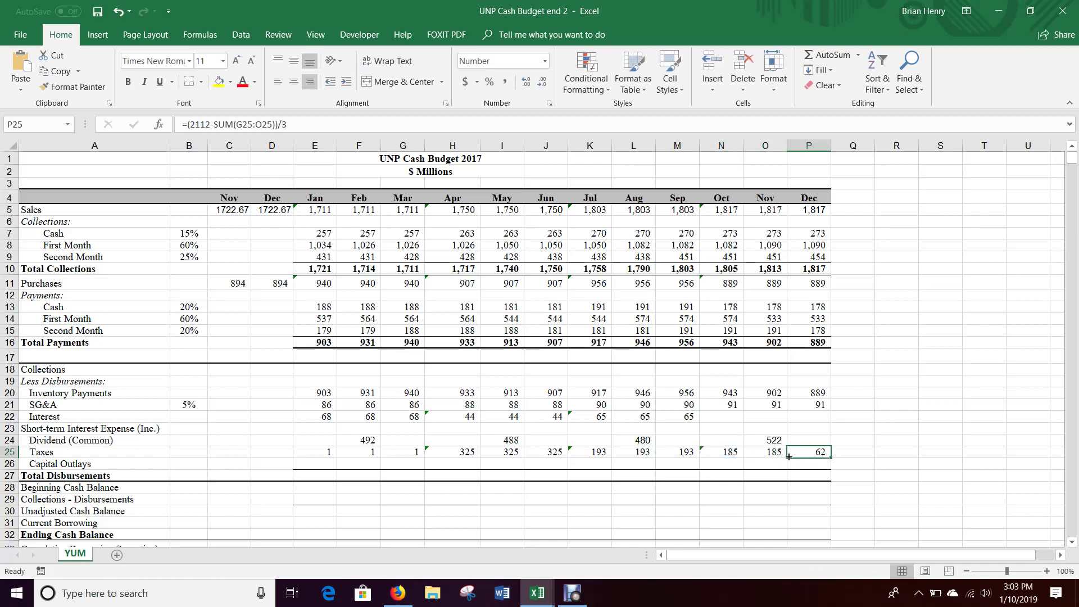
key(ctrl+z)
key(ctrl+z)
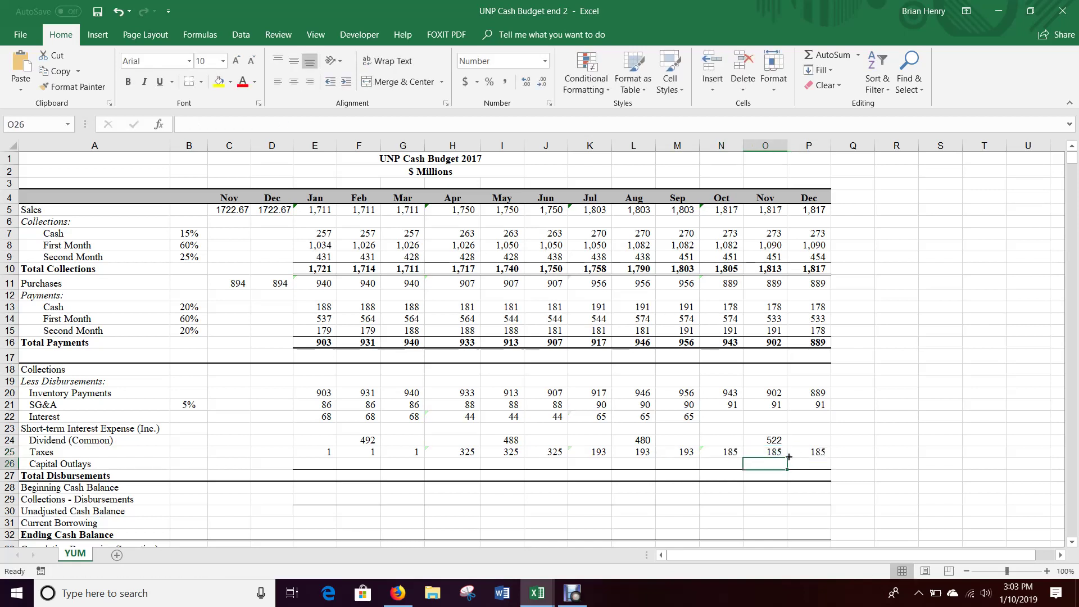
key(Right)
key(Up)
key(shift+Left)
key(shift+Left)
key(shift+Left)
key(shift+Left)
key(shift+Left)
key(shift+Left)
key(shift+Left)
key(shift+Left)
key(shift+Left)
key(shift+Left)
key(shift+Left)
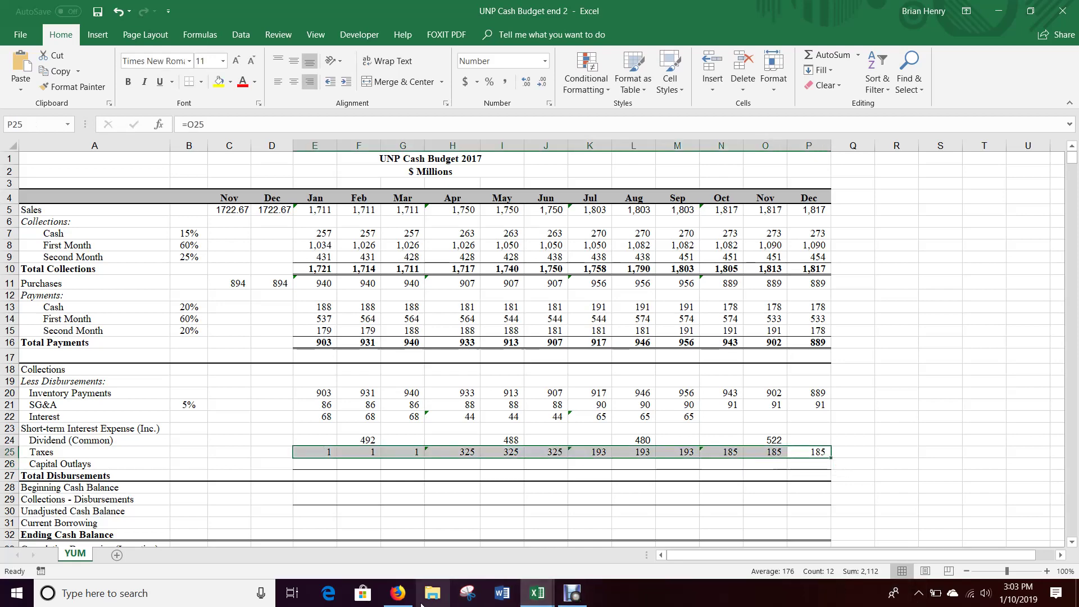
click(398, 595)
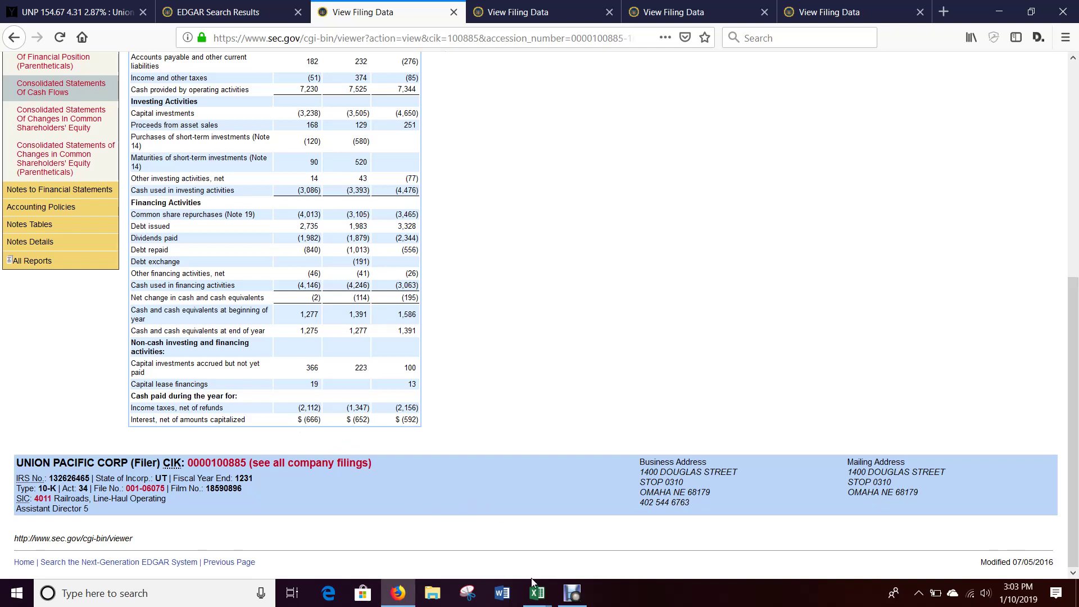
Enter =(666-SUM(E22:M22))/3 in October Interest
mouse_move(533, 584)
click(498, 560)
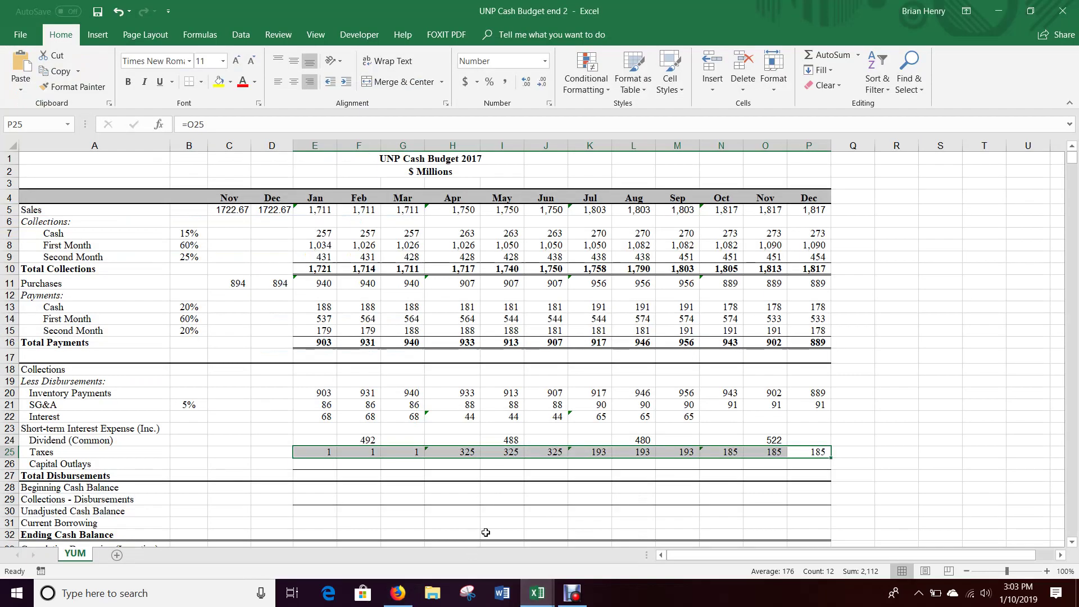
click(714, 418)
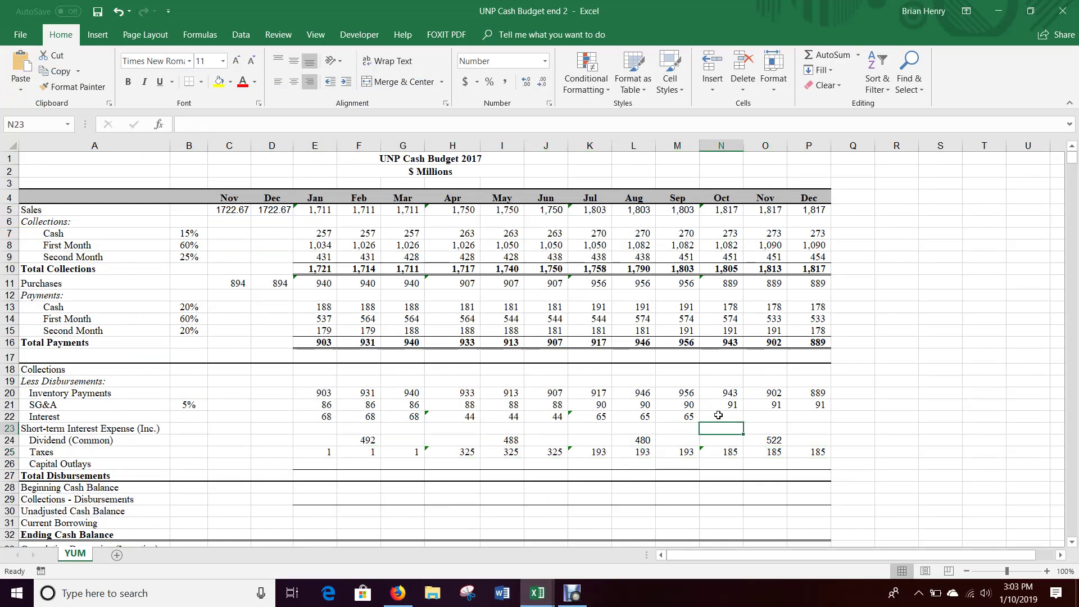
text(=()
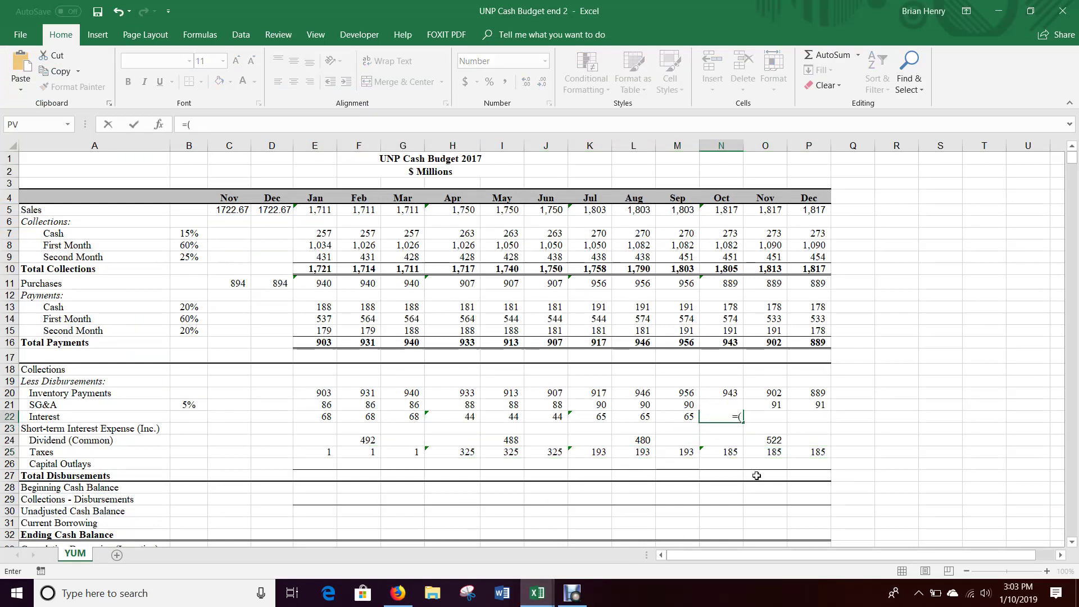
text(666-sum()
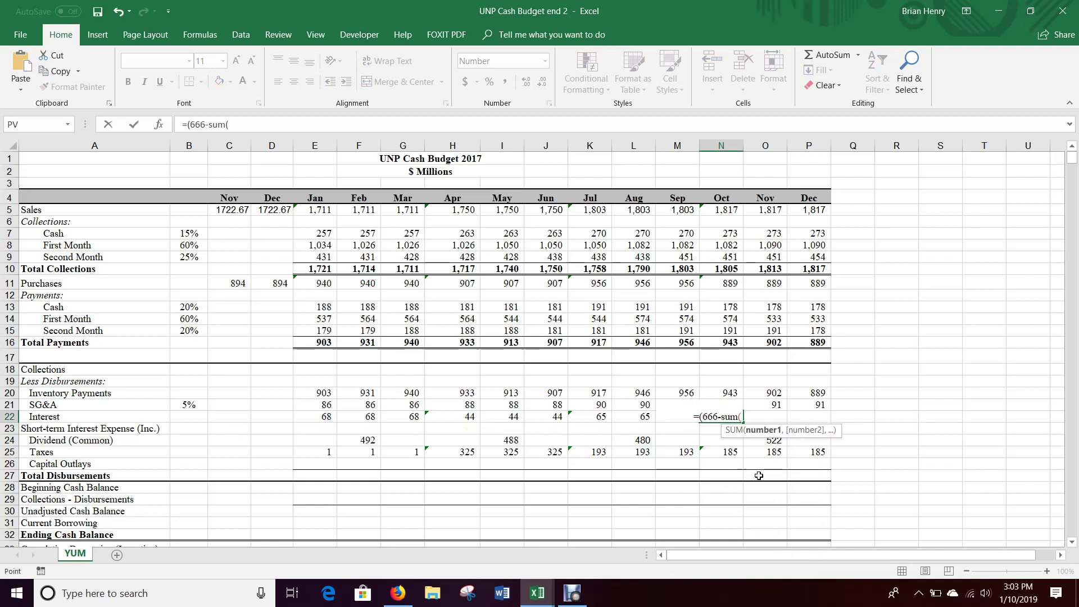
key(Left)
key(ctrl+shift+Left)
key(ctrl+shift+Left)
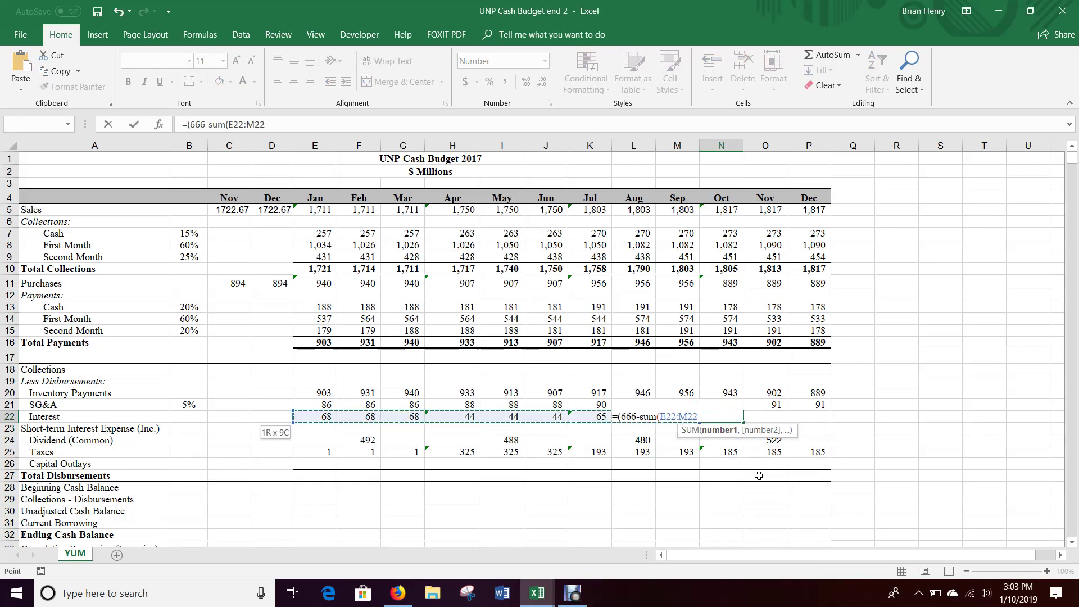
text()))
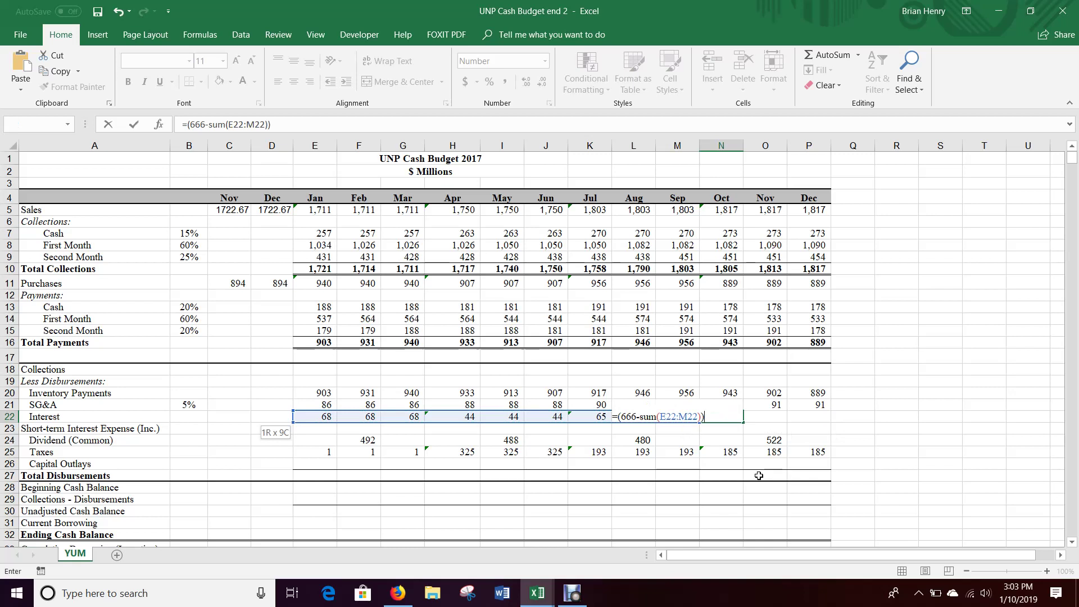
text(/3)
key(Tab)
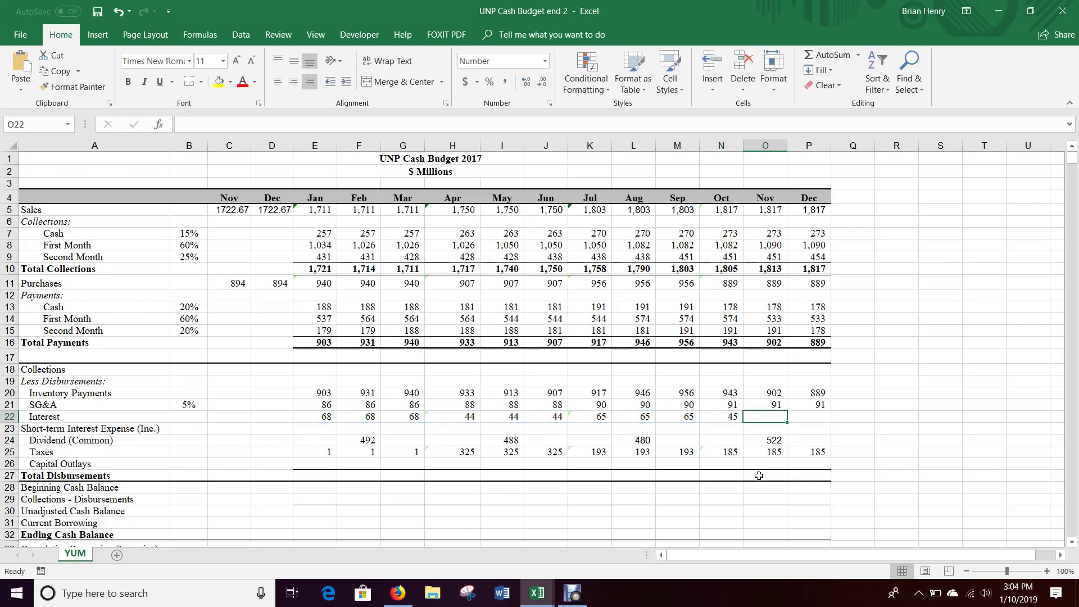
Link November and December Interest to the prior month, giving 45 each, and check the twelve-month row
text(=)
key(Left)
key(Tab)
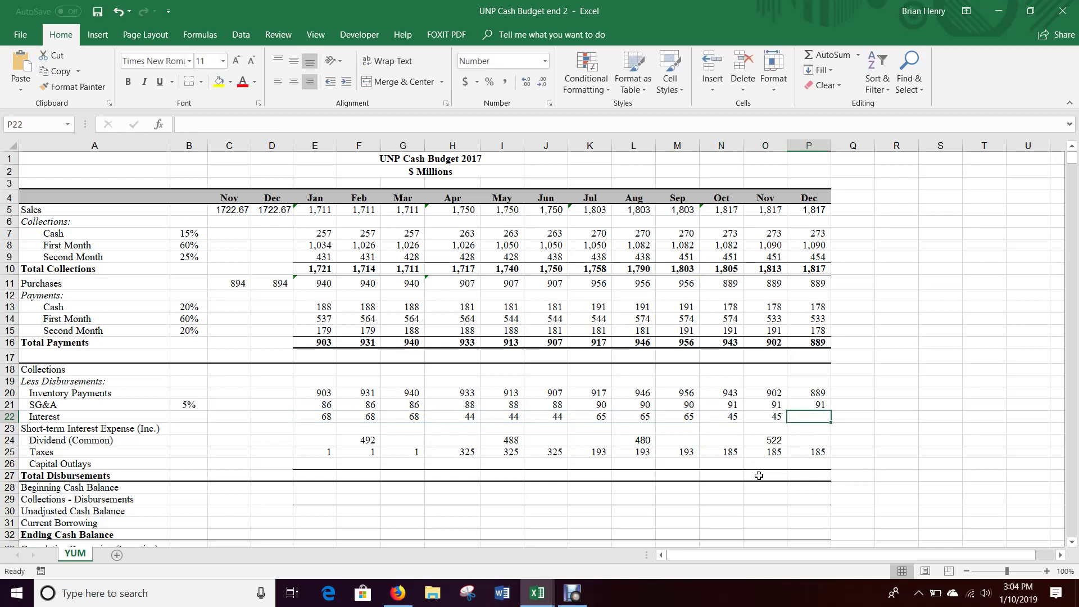
text(=)
key(Tab)
key(Left)
text(=)
key(Left)
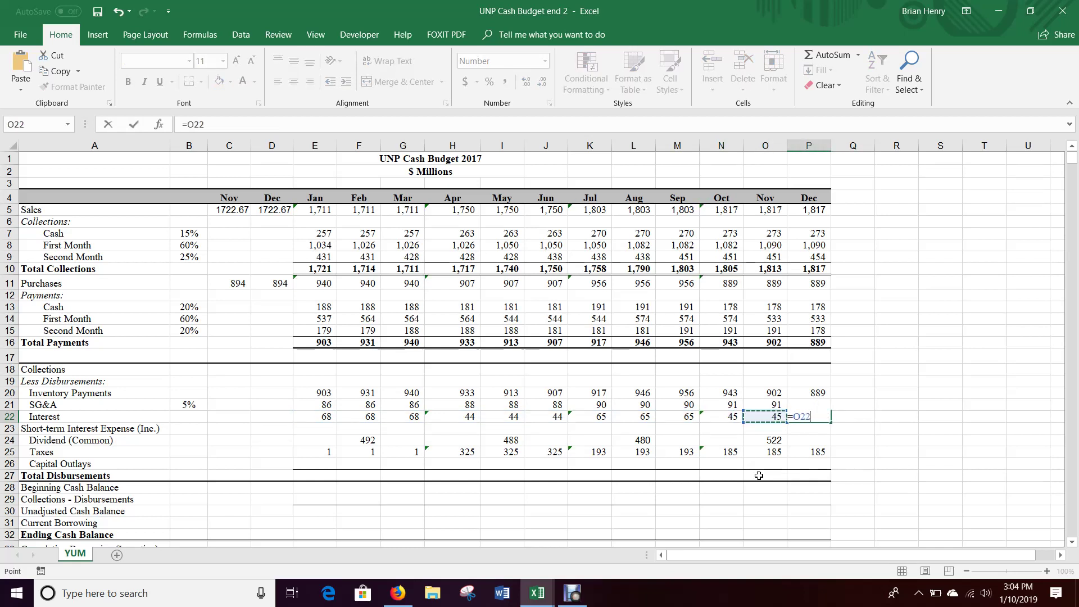
key(Return)
key(Up)
key(ctrl+shift+Left)
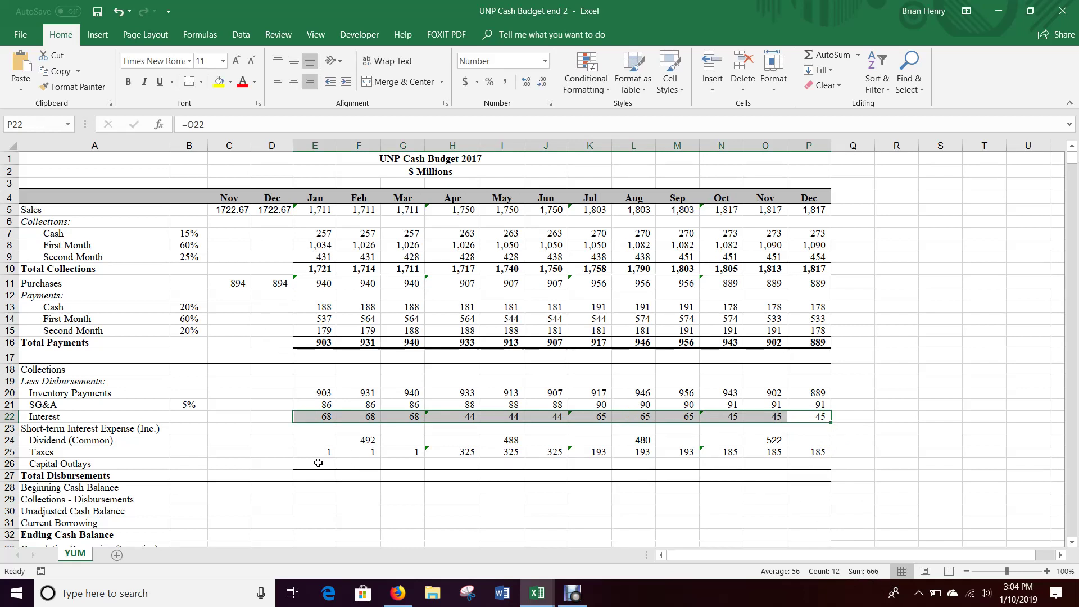
Move to January's Capital Outlays cell, reviewing the Short-term Interest Expense label
click(317, 463)
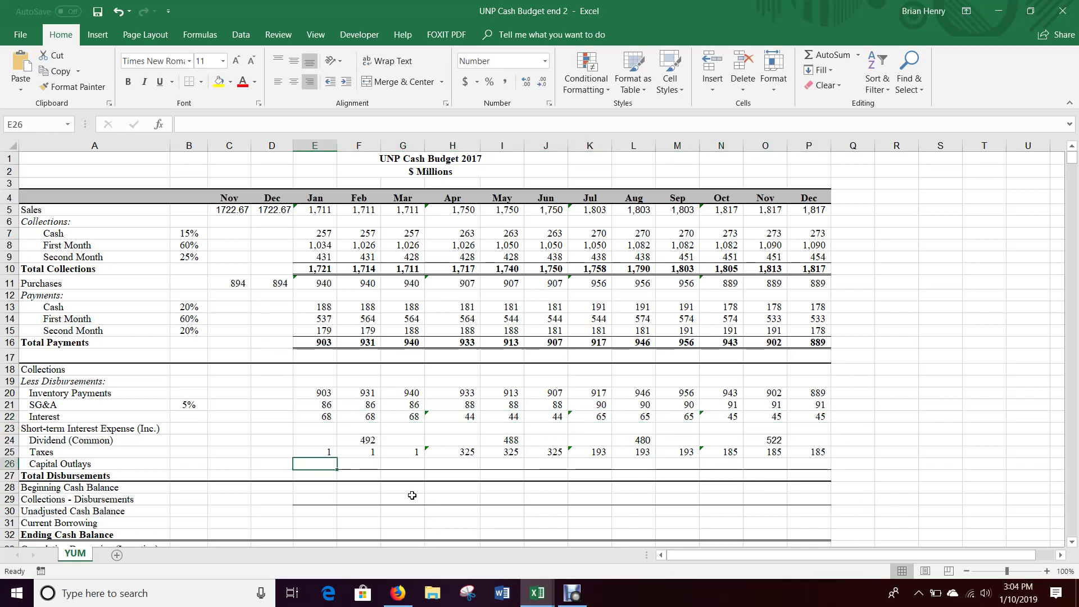
click(139, 430)
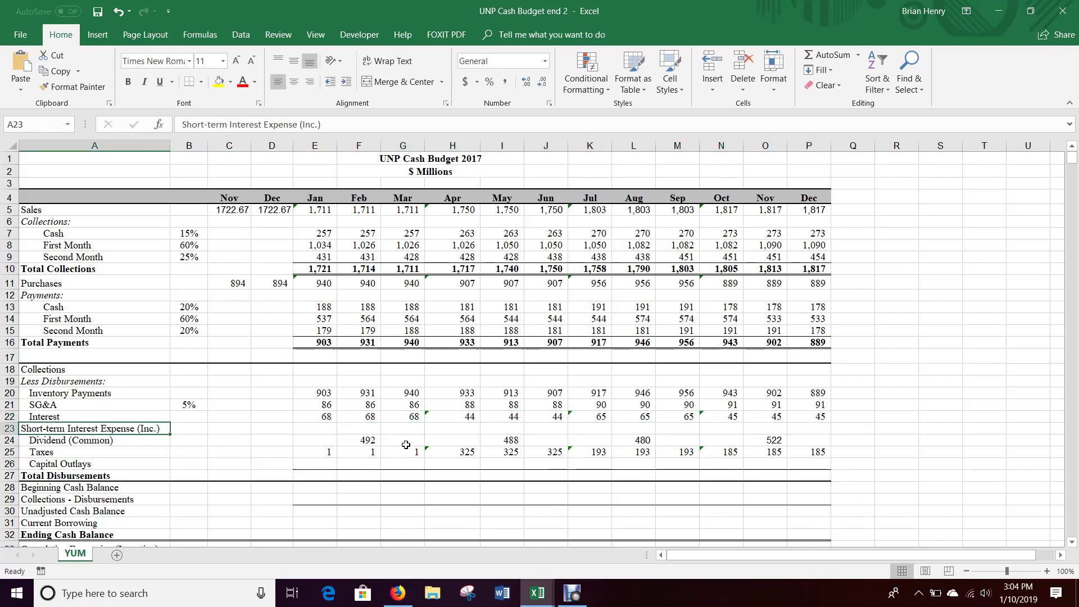
scroll(406, 445, down, 2)
click(316, 400)
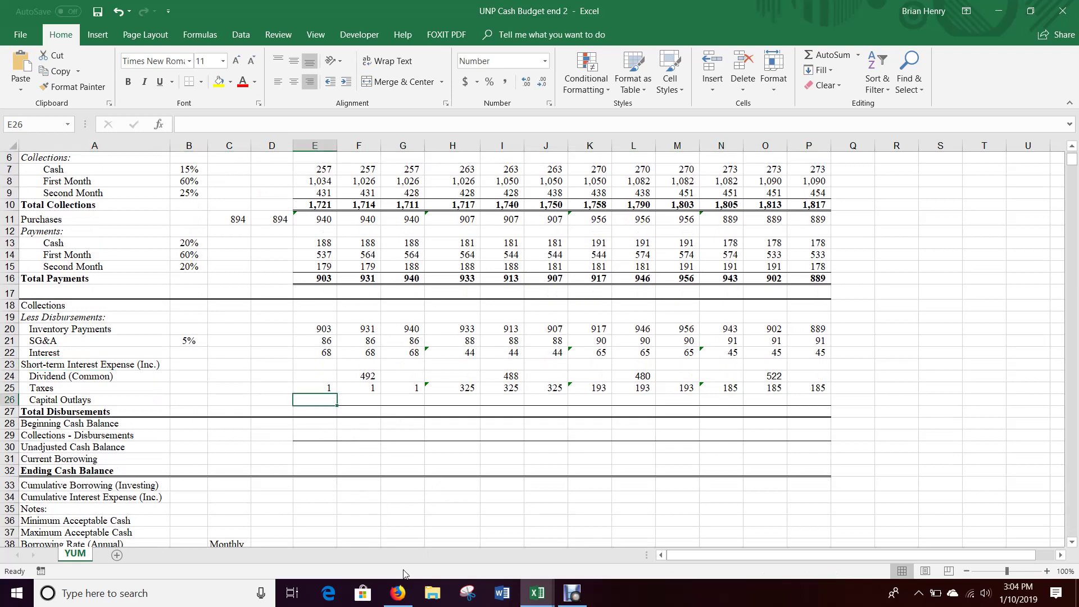
mouse_move(403, 598)
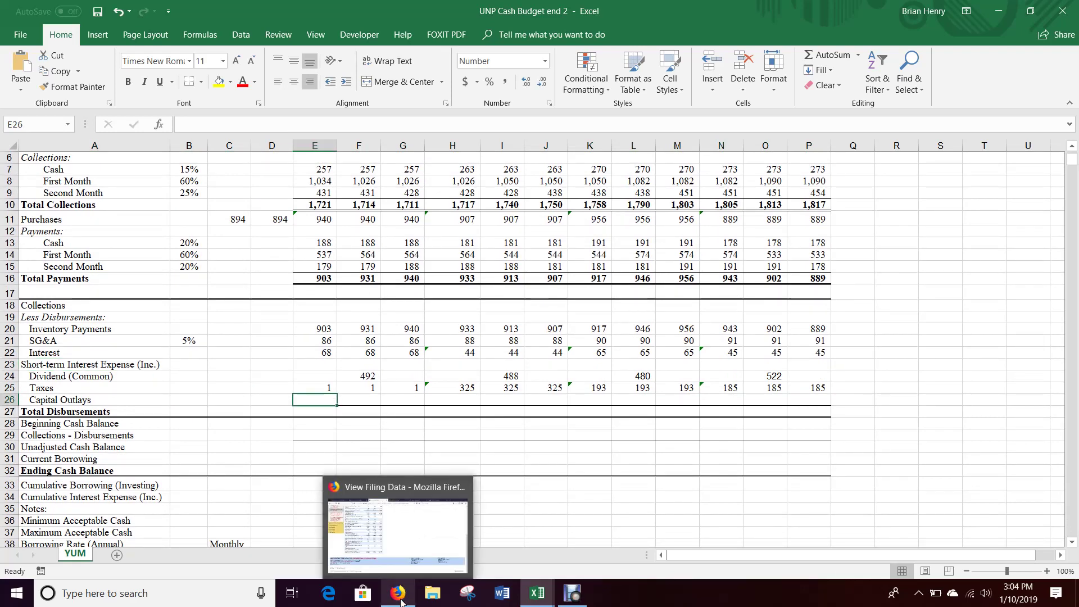
click(401, 601)
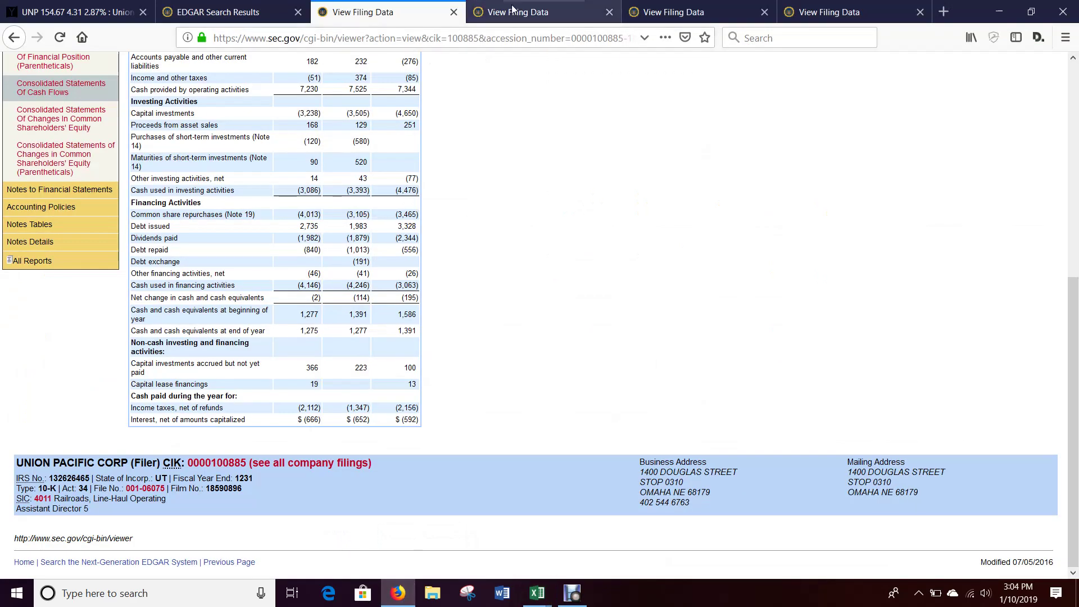
click(826, 11)
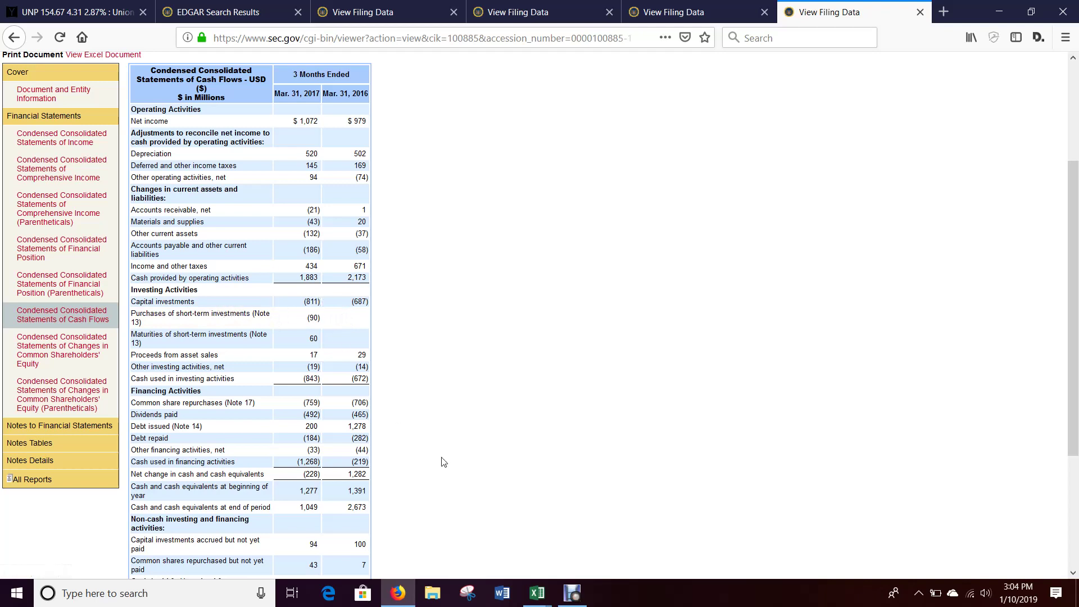
mouse_move(537, 593)
click(494, 543)
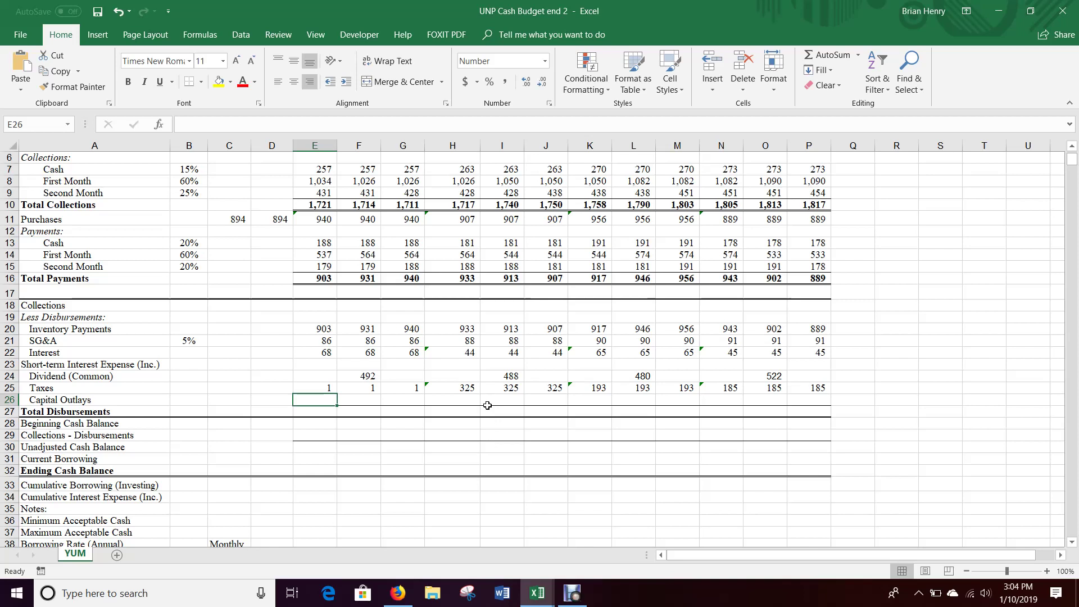
Enter =811/3 (270) in January Capital Outlays and link February and March to it
text(=811)
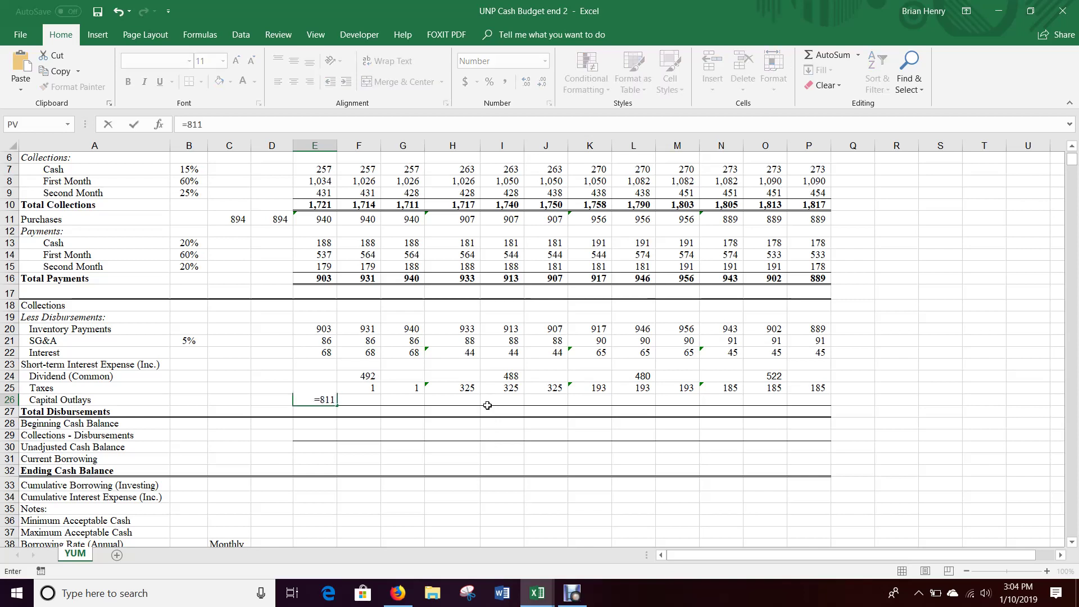
text(/3)
key(Tab)
text(=)
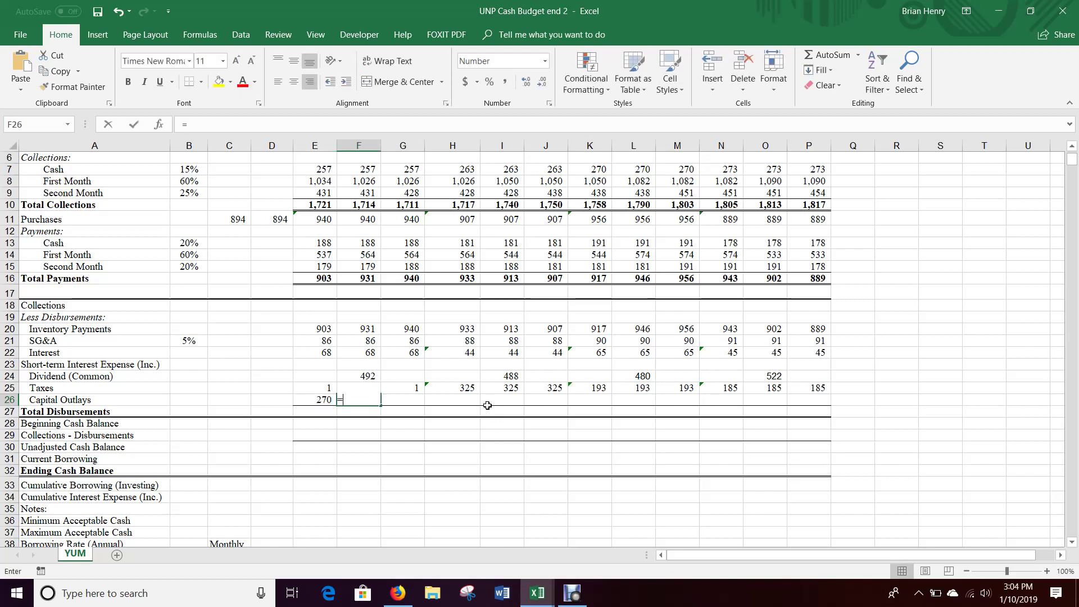
key(Left)
key(Tab)
text(=)
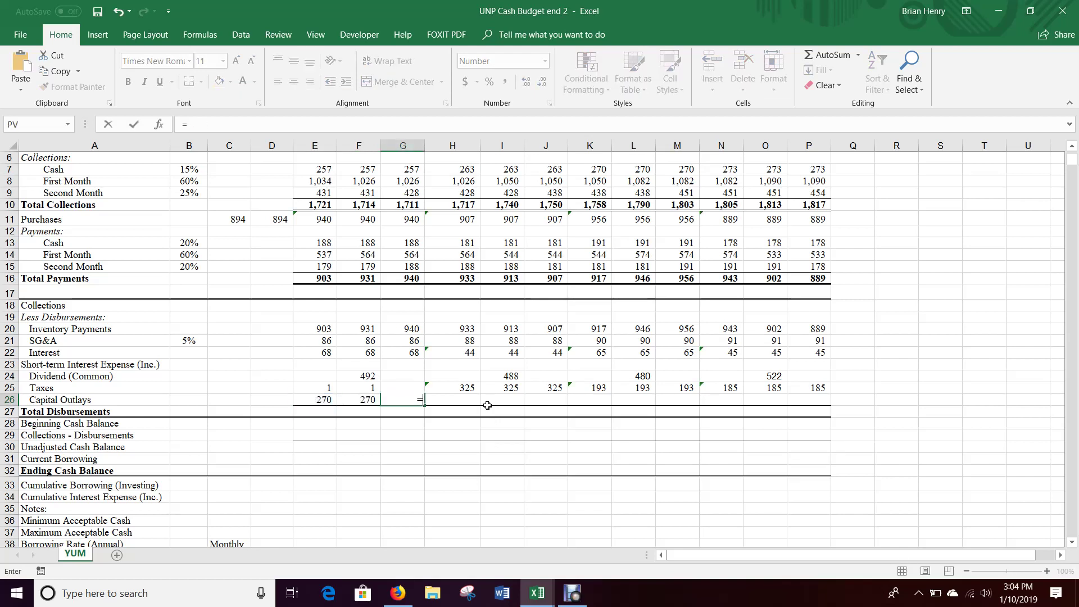
key(Left)
key(Tab)
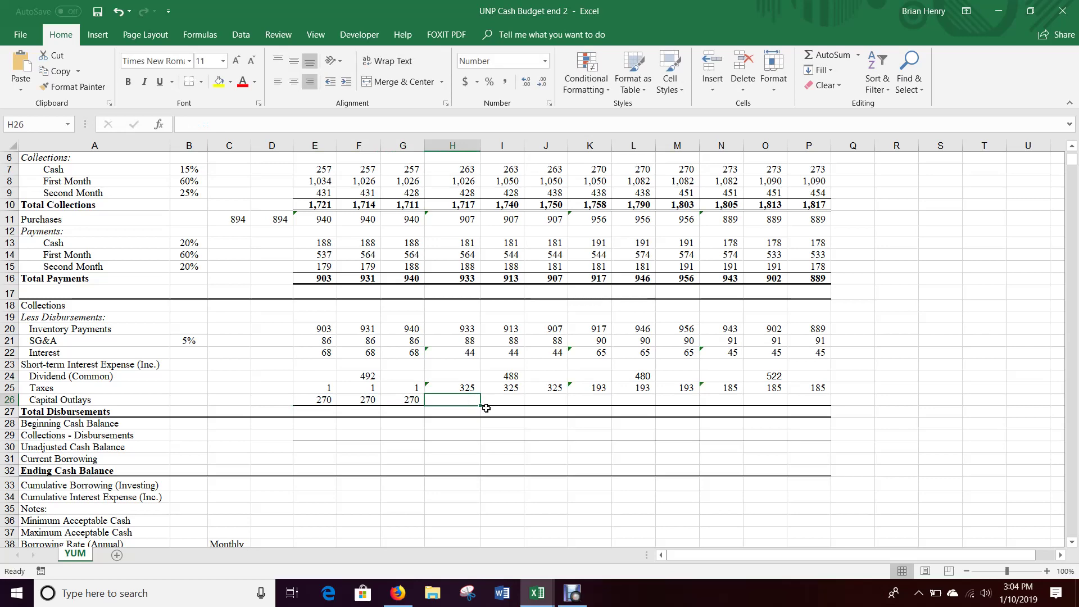
Check the SEC filing pages, then return to the cash budget workbook
click(397, 593)
scroll(540, 155, down, 5)
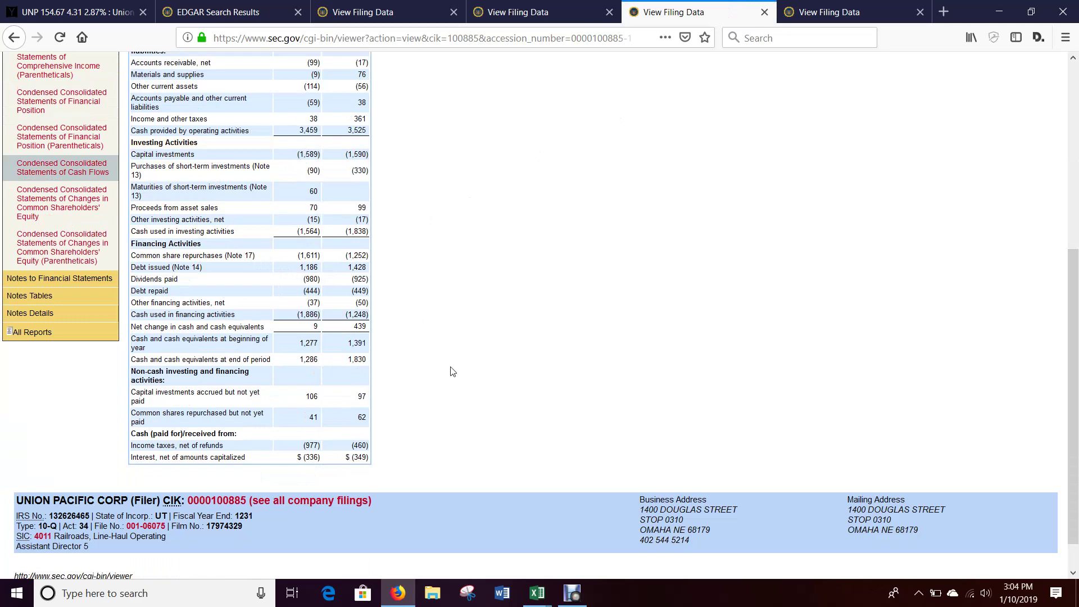
mouse_move(537, 593)
click(483, 489)
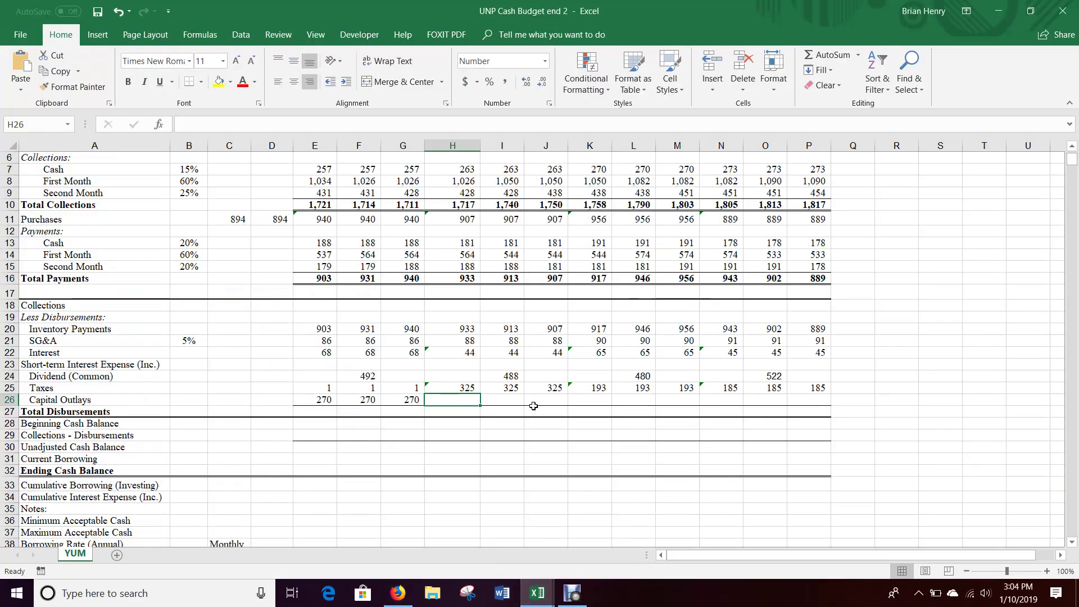
Set April Capital Outlays to =(1589-SUM(E26:G26))/3, 259, and carry it to May and June
text(=()
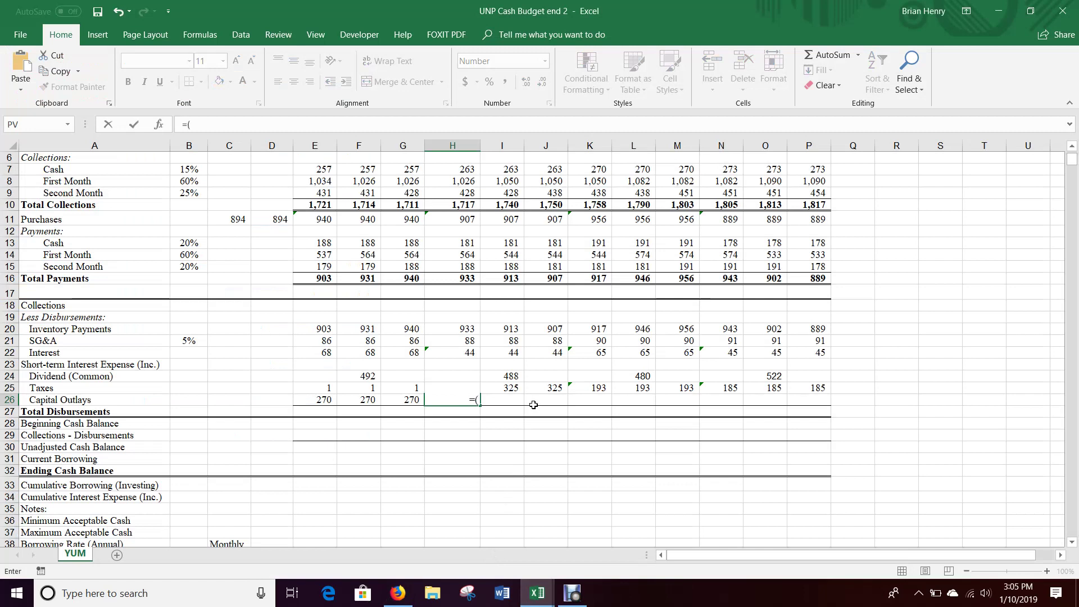
text(1589-sum()
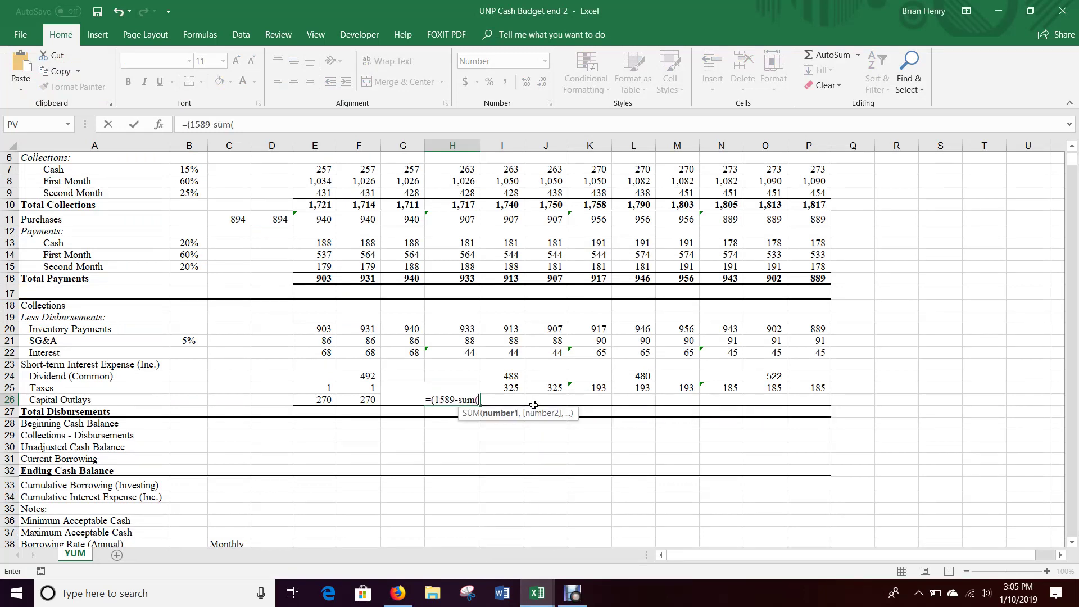
key(Left)
key(shift+Left)
key(shift+Left)
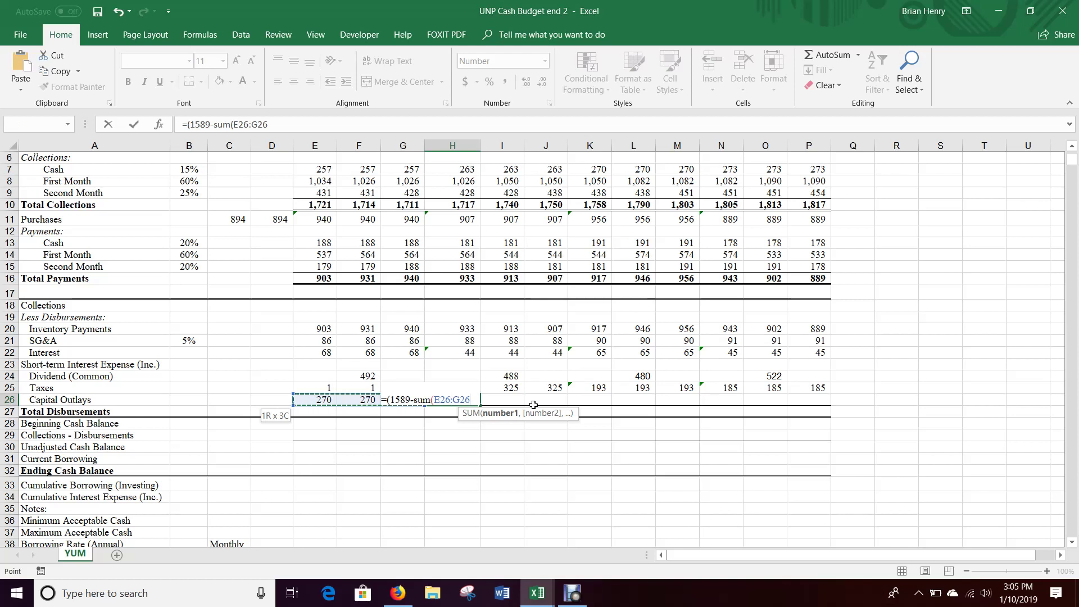
text())/3)
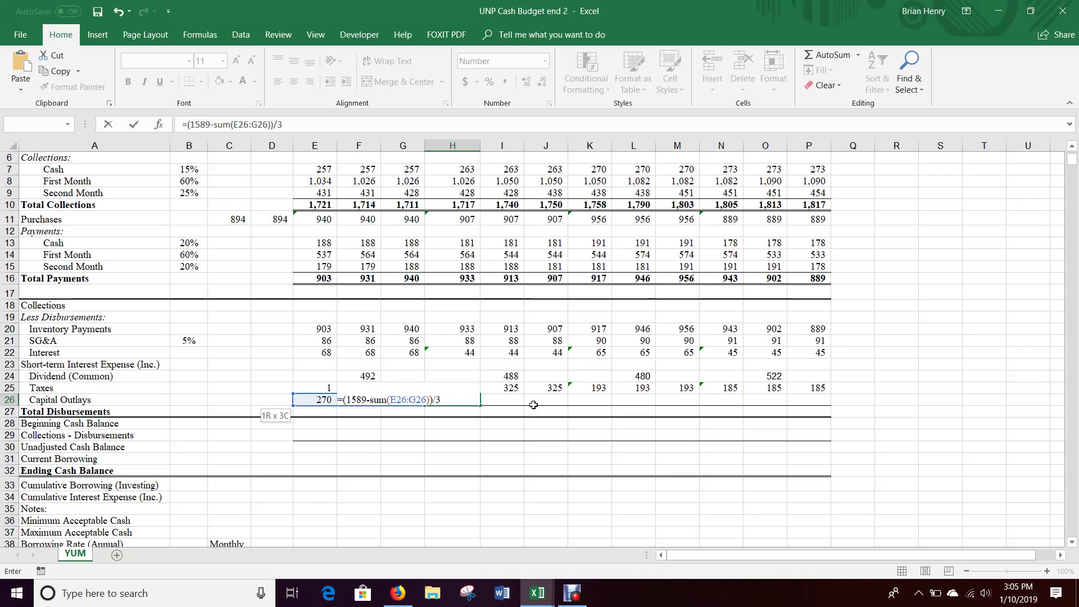
key(Tab)
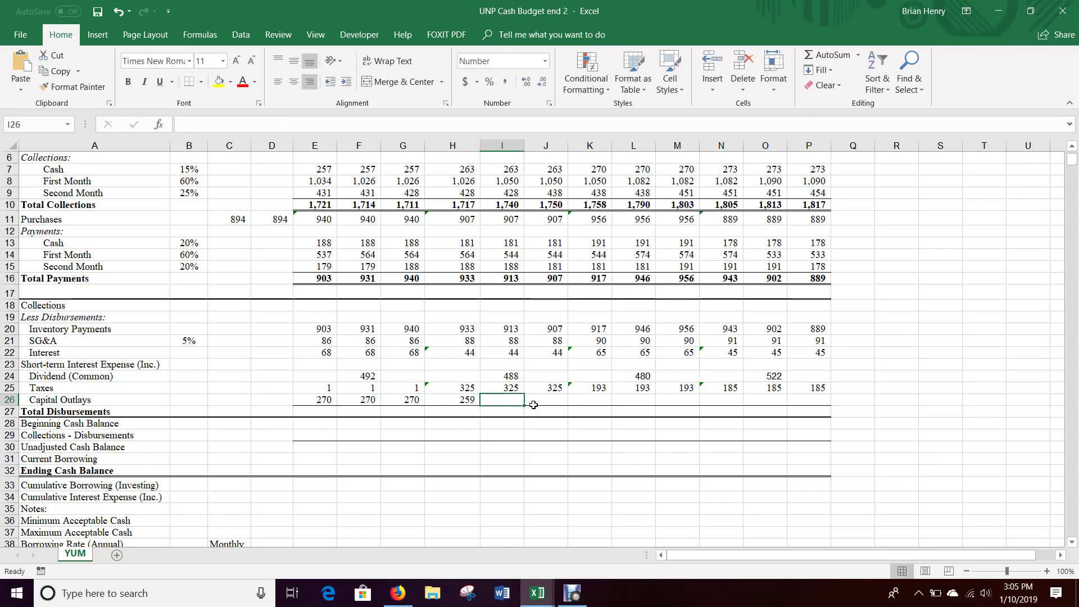
text(-)
key(Escape)
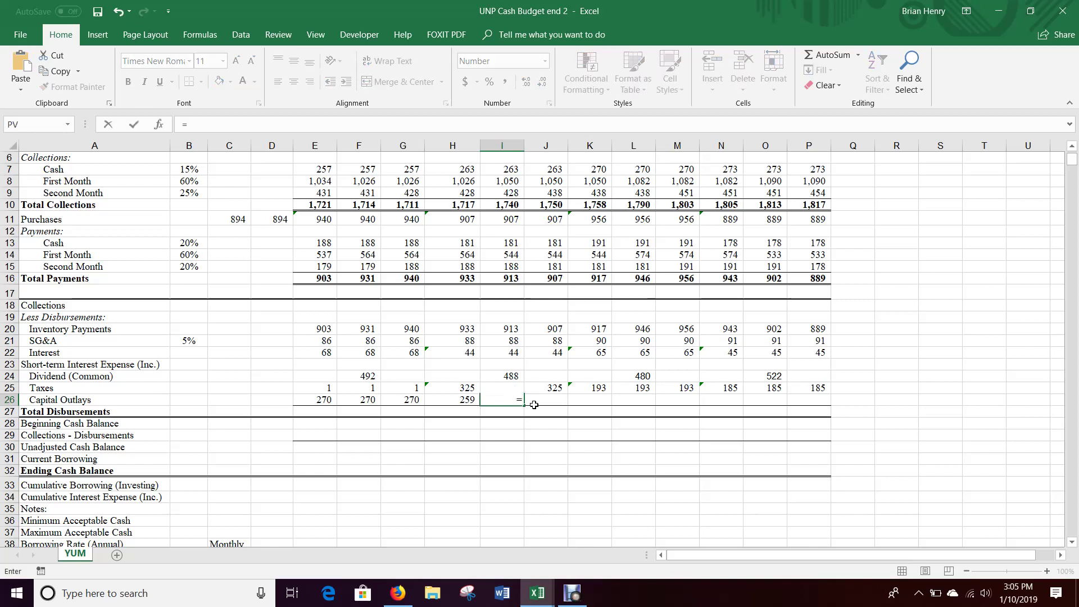
key(ctrl+r)
key(Tab)
key(ctrl+r)
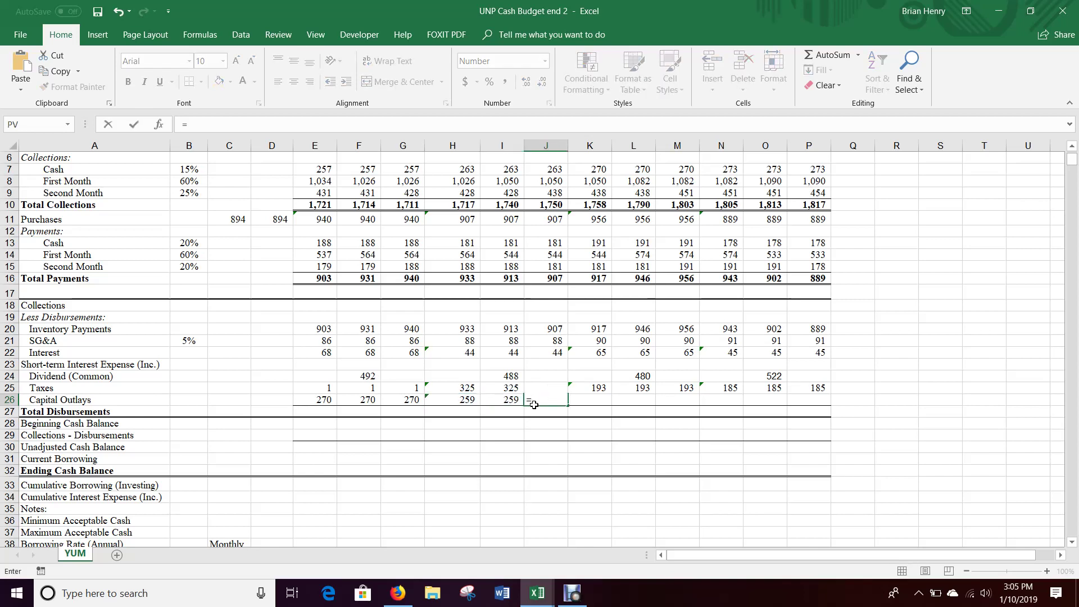
key(Tab)
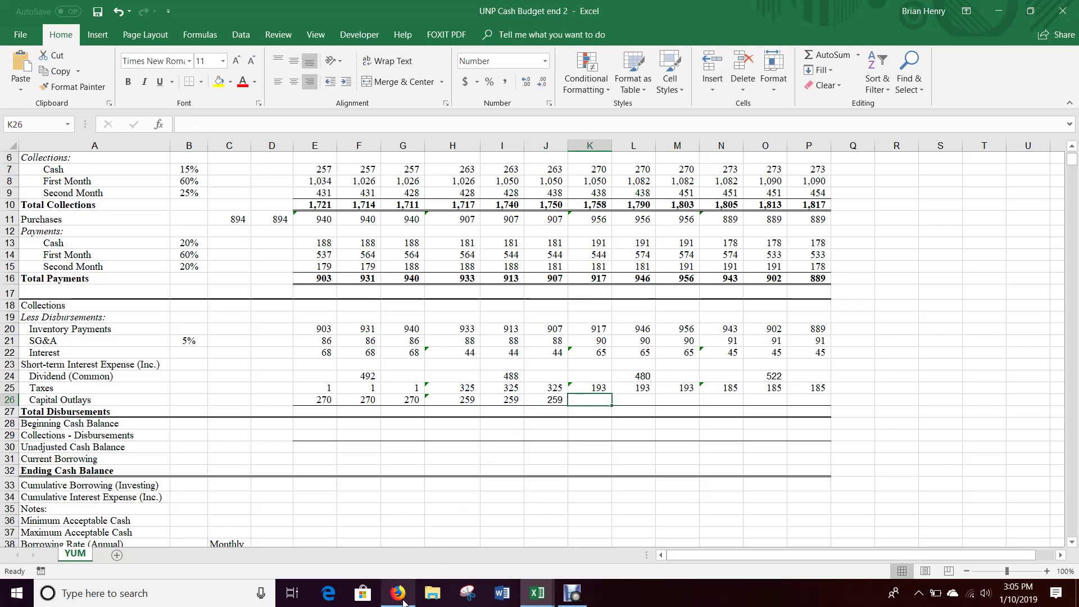
Look up the 2,379 capital investments in the SEC cash flow statement
click(397, 593)
click(525, 17)
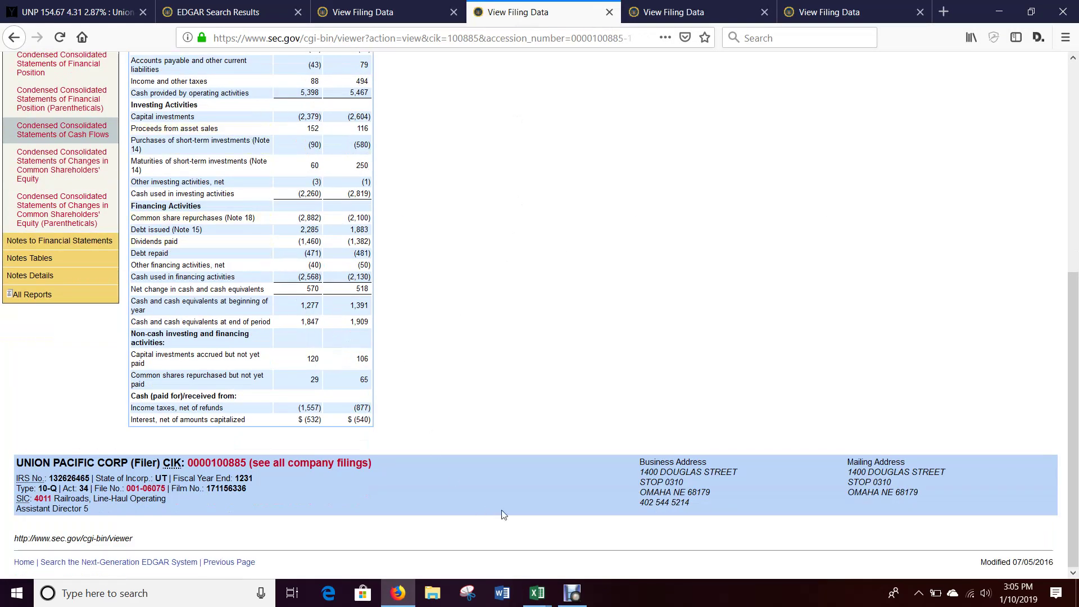
mouse_move(537, 593)
click(555, 497)
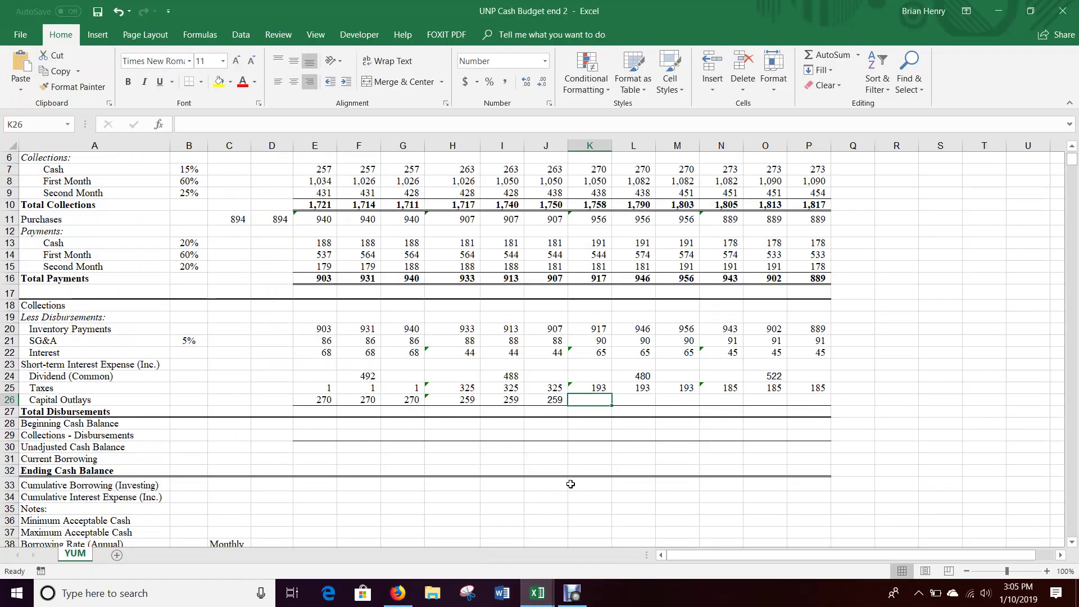
Set July Capital Outlays to =(2379-SUM(E26:J26))/3 and repeat it in L26 and M26 (263)
text(=(2)
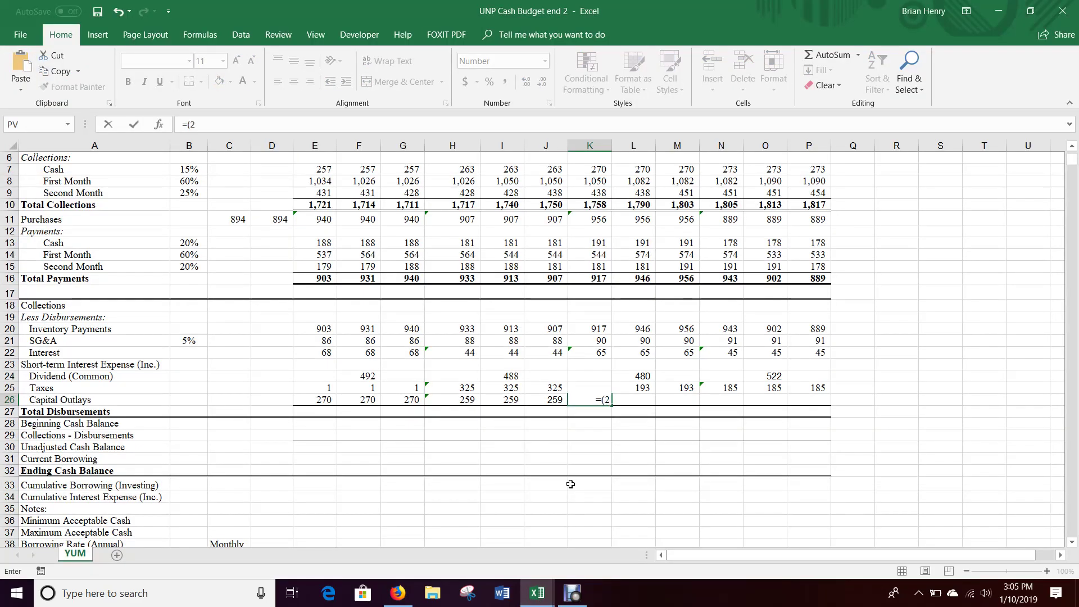
text(379-sum9)
key(BackSpace)
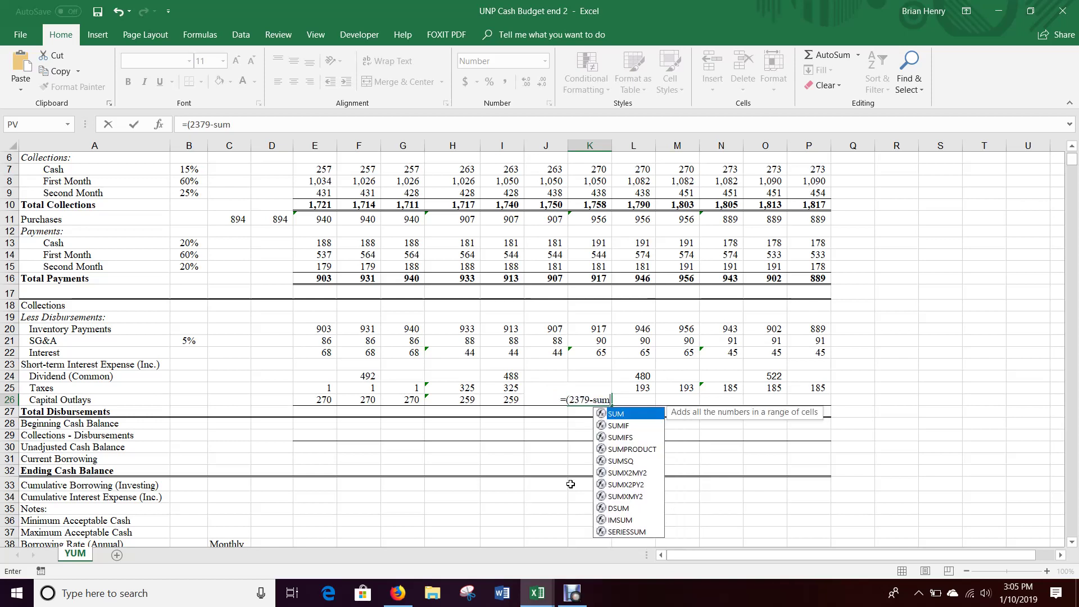
text(()
key(Left)
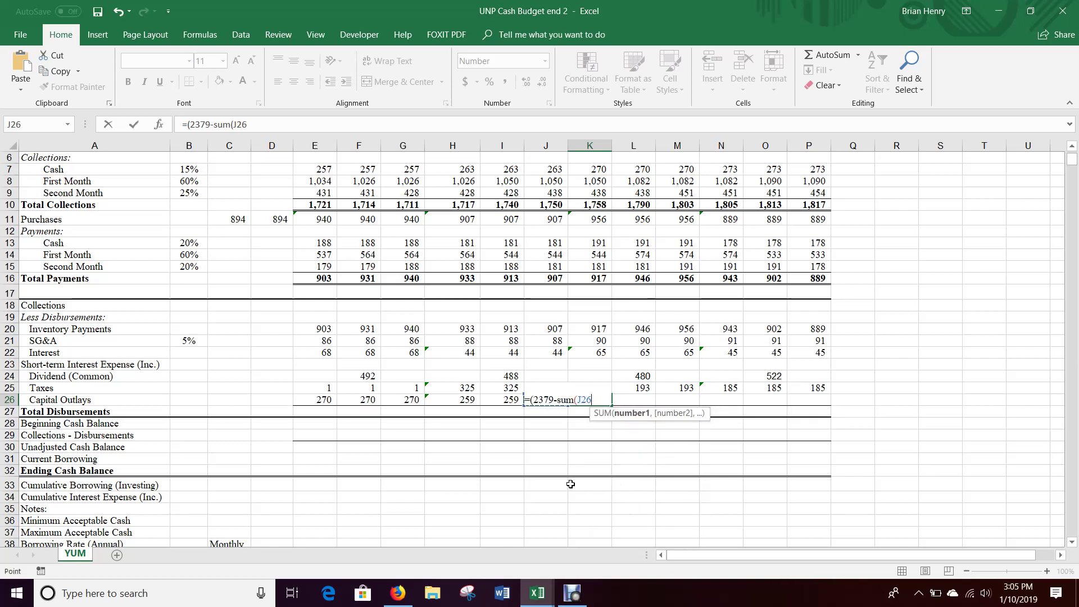
key(shift+Left)
key(shift+Left)
key(shift+Left)
key(shift+Left)
key(shift+Left)
text()))
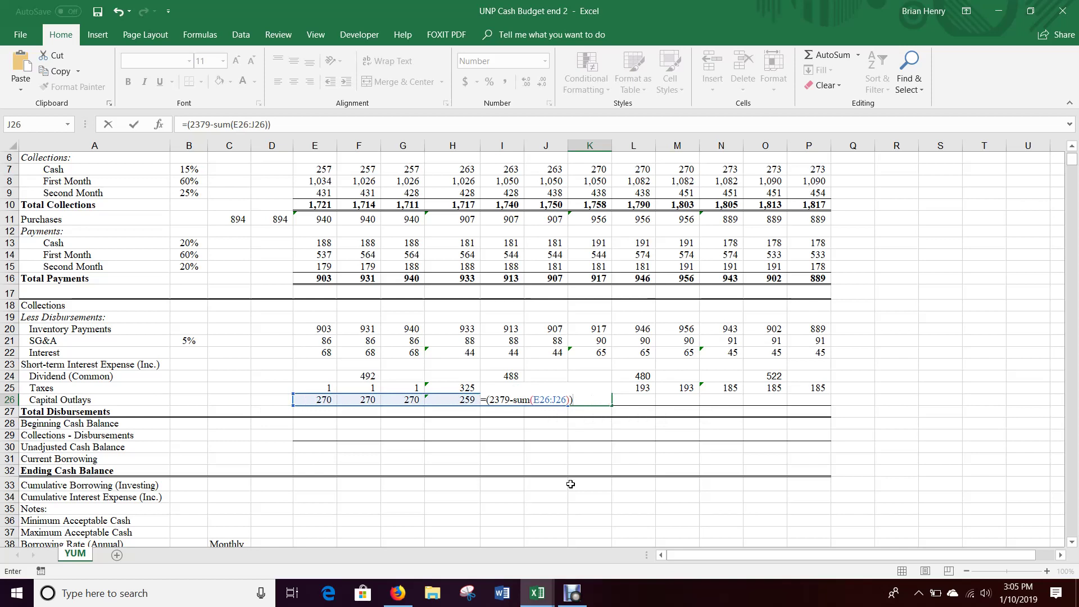
text(/3)
key(Tab)
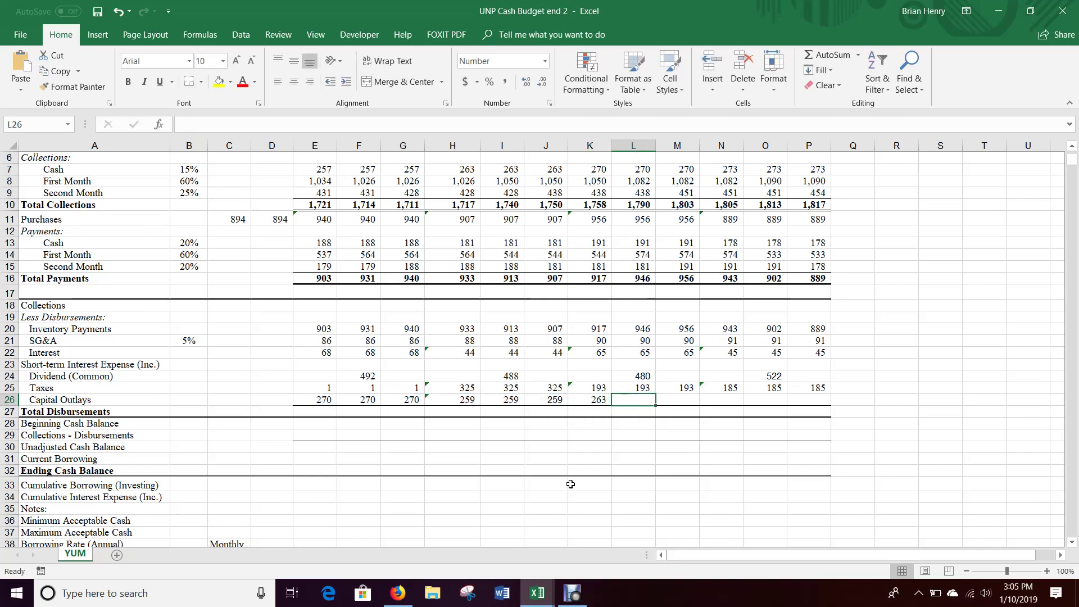
text(=k26)
key(Tab)
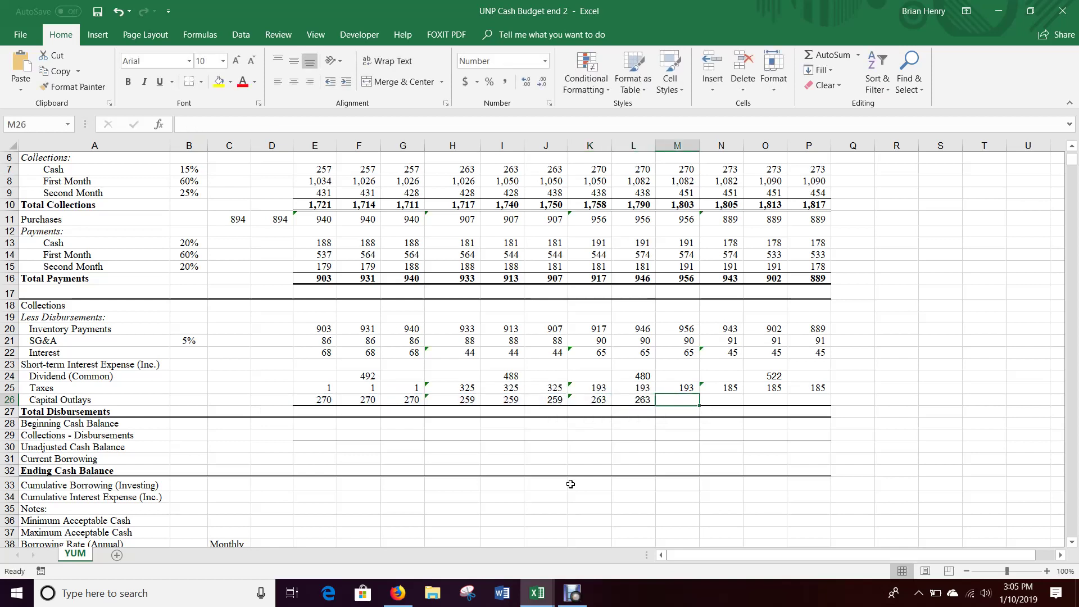
text(=l26)
key(Tab)
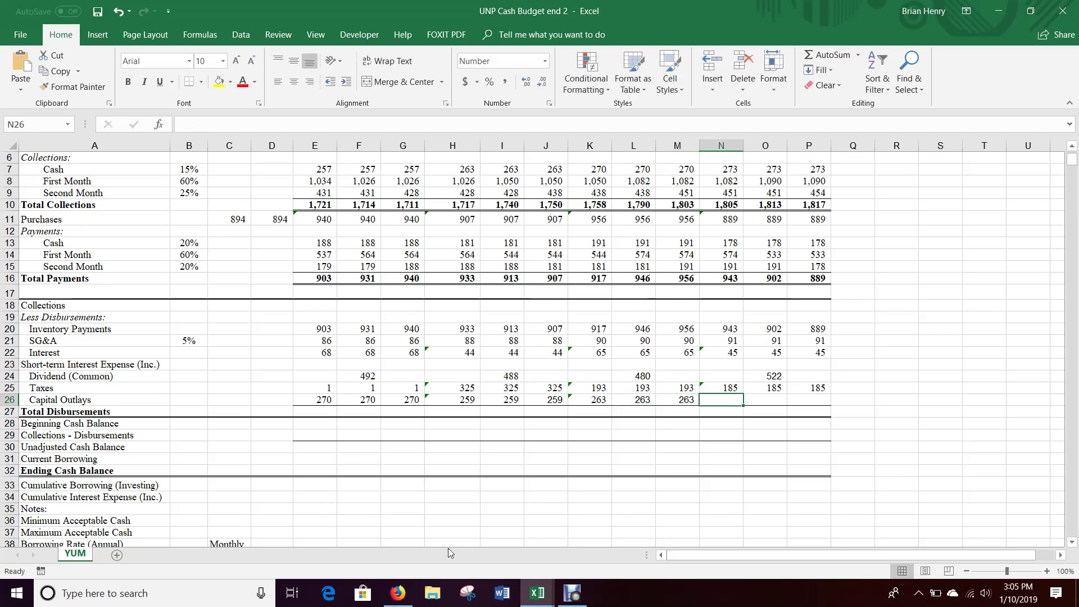
Review the annual 10-K cash flow statement, then return to the workbook
click(397, 593)
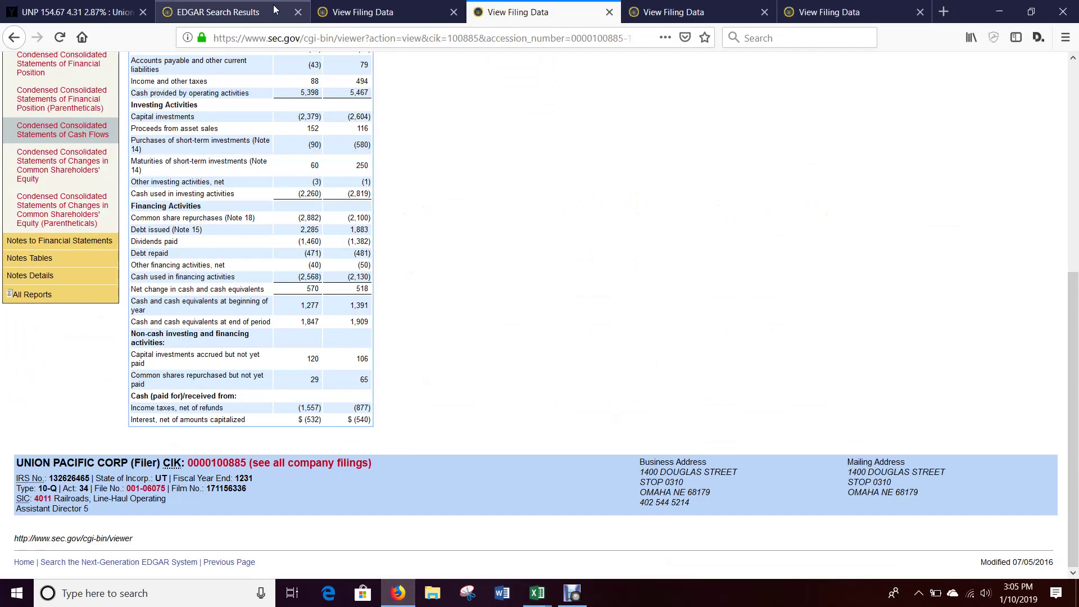
click(353, 7)
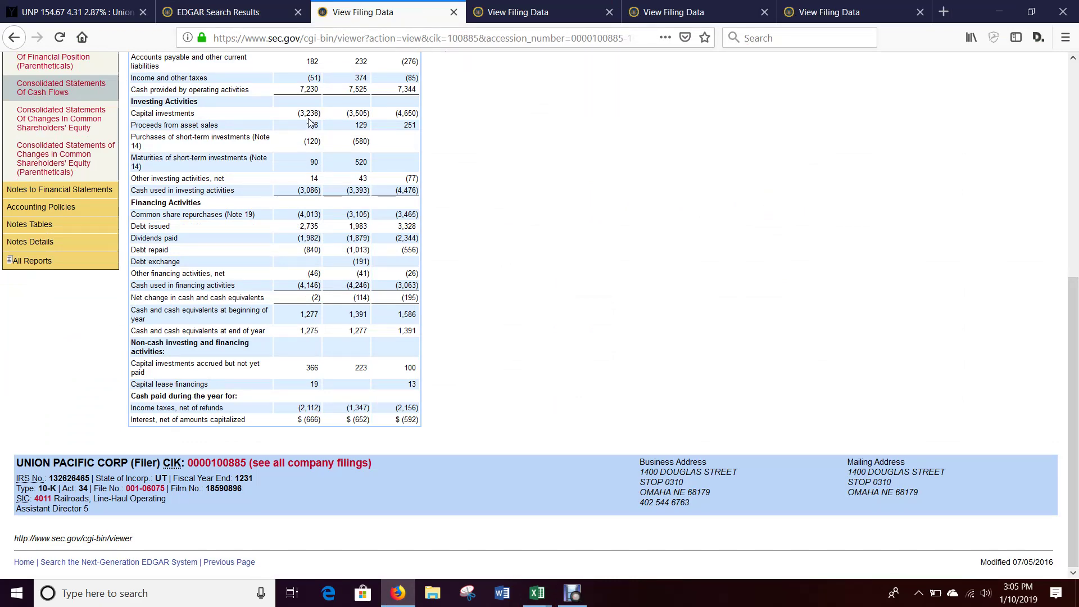
click(537, 592)
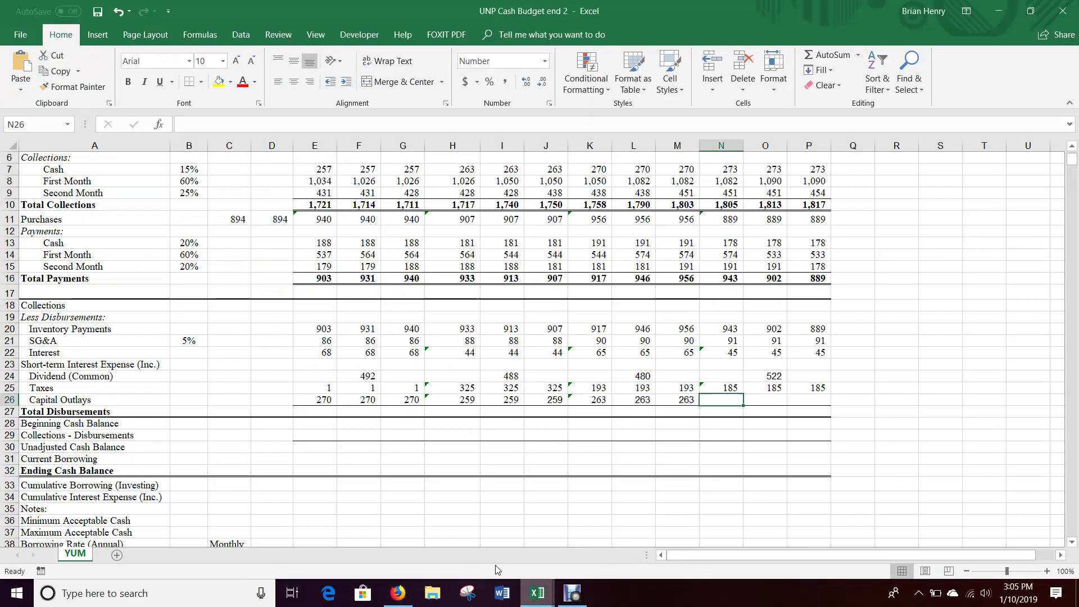
Enter =(3238-SUM(E26:M26))/3 in N26, set O26=N26 and P26=O26, and check the row total
text(=()
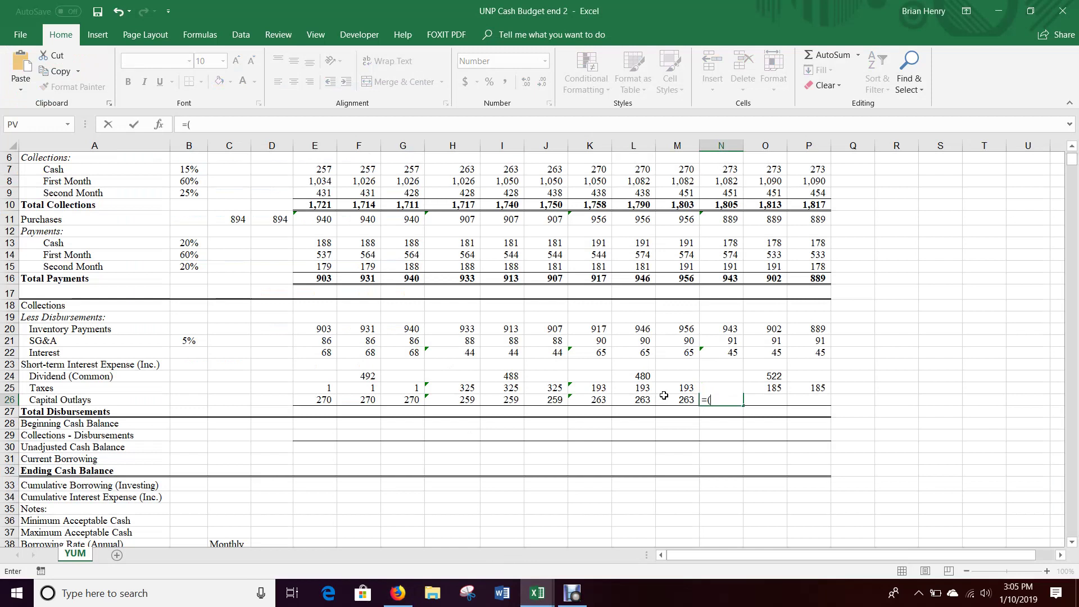
text(3238)
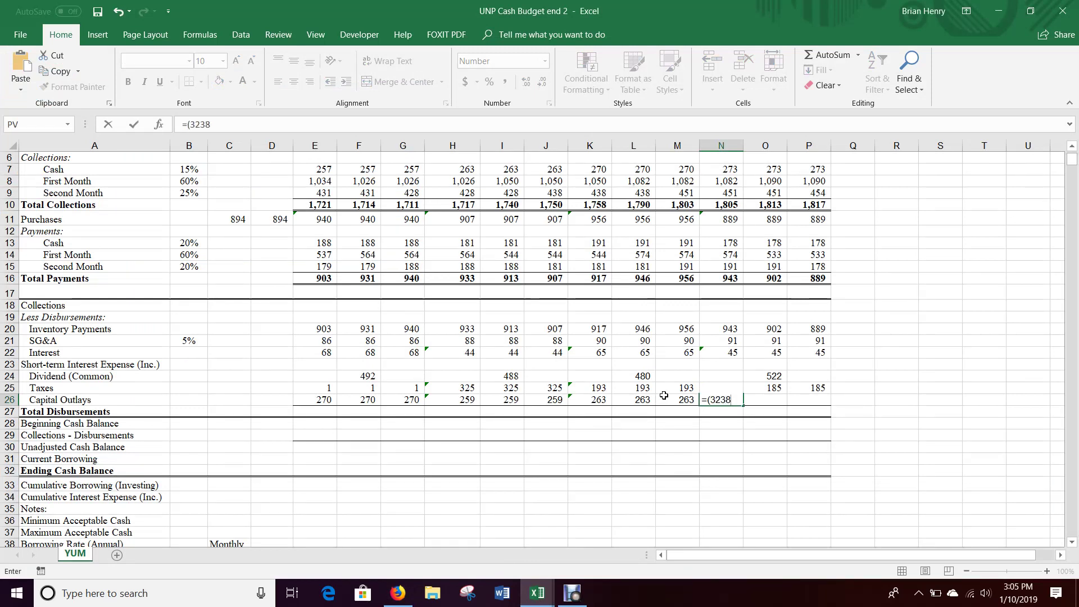
text(-sum()
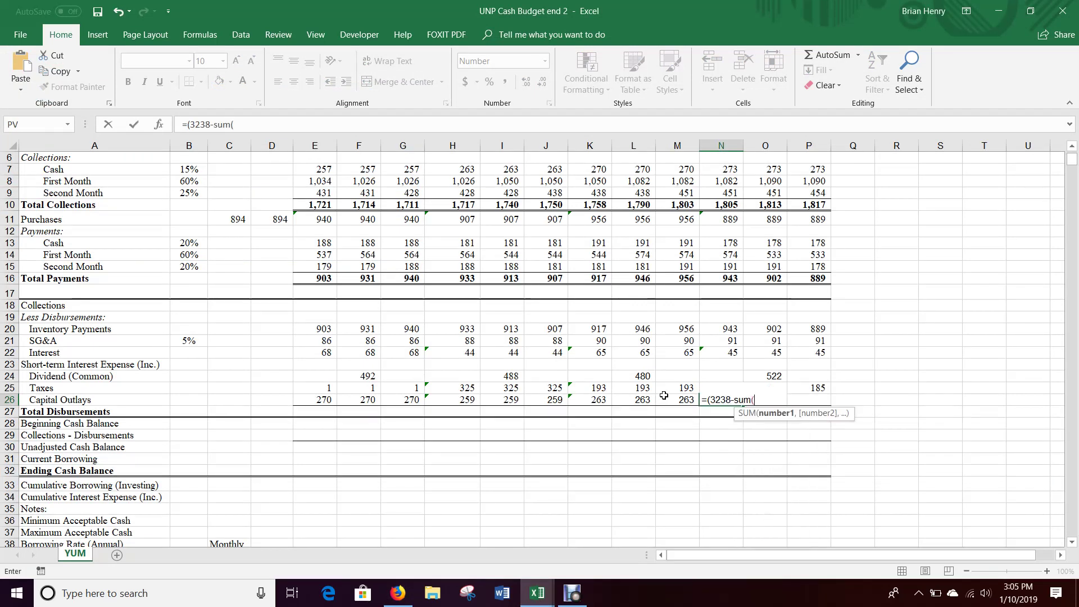
drag(663, 396, 314, 400)
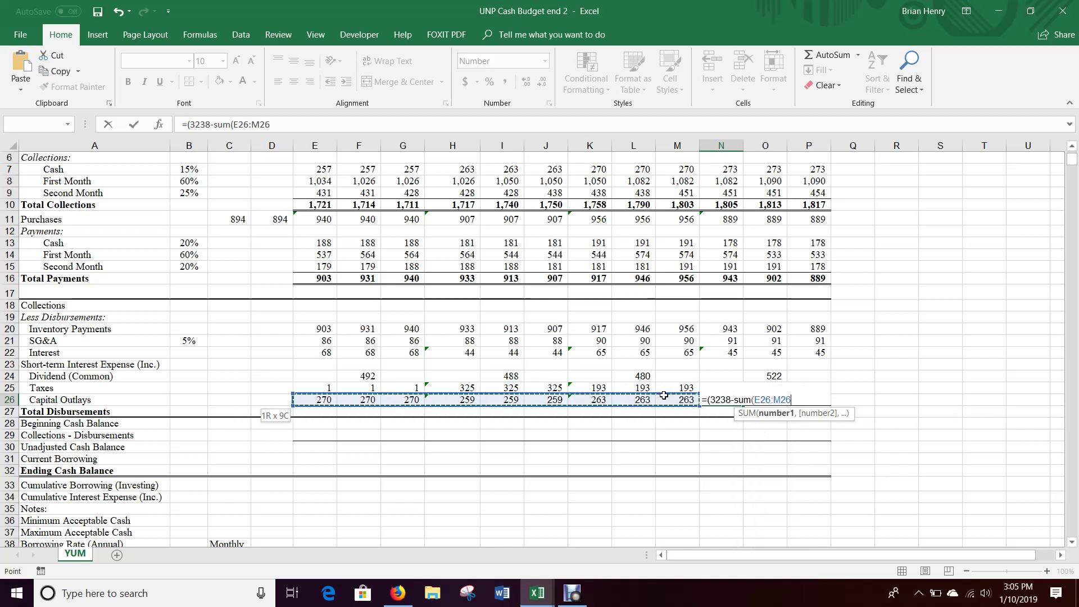
text())/)
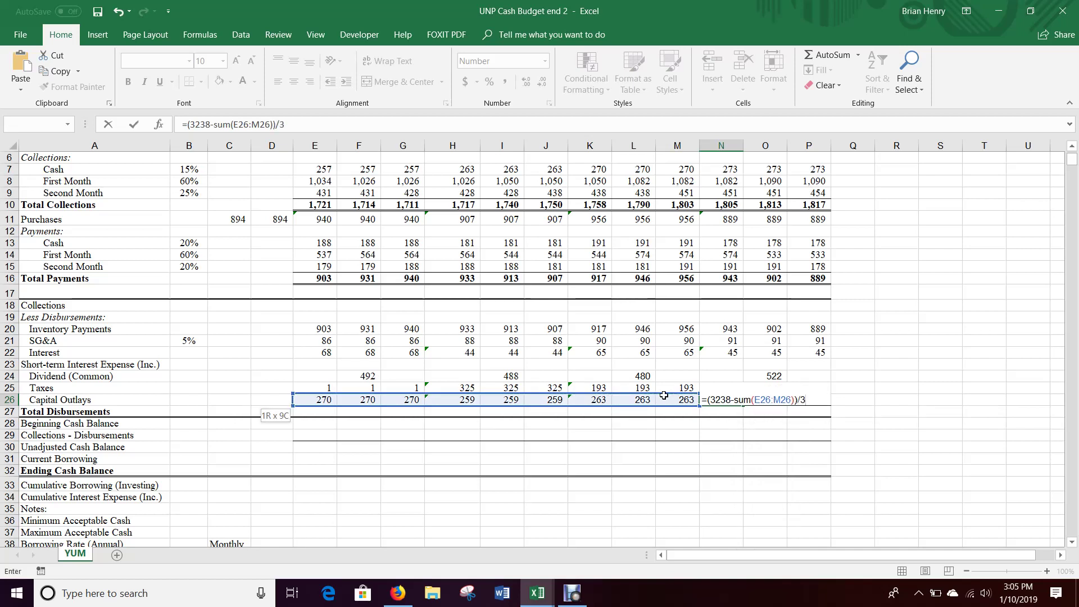
text(3)
key(Tab)
text(=N26)
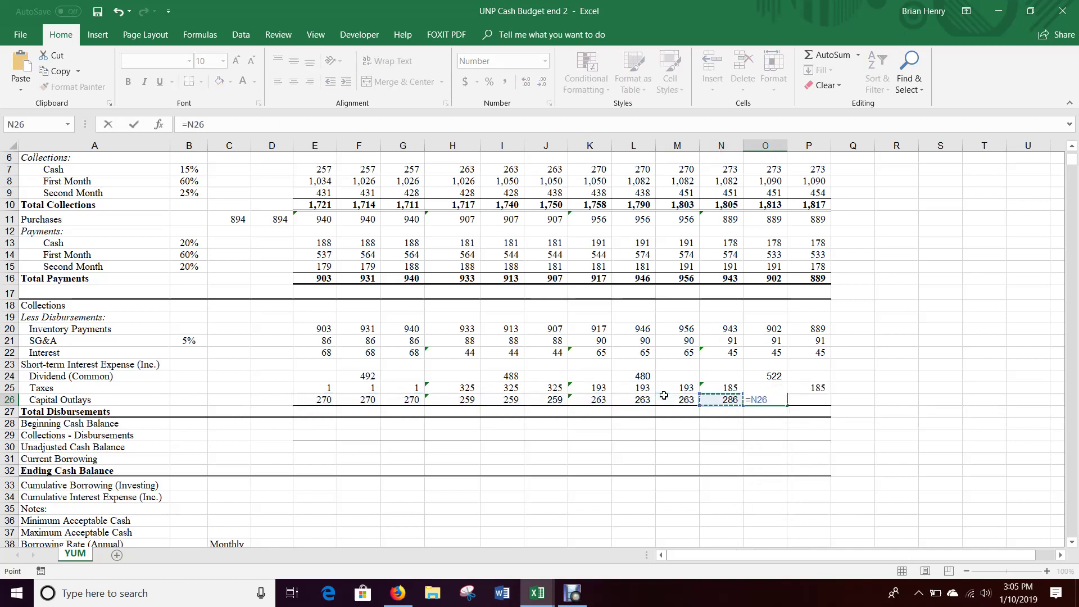
key(Tab)
text(=O26)
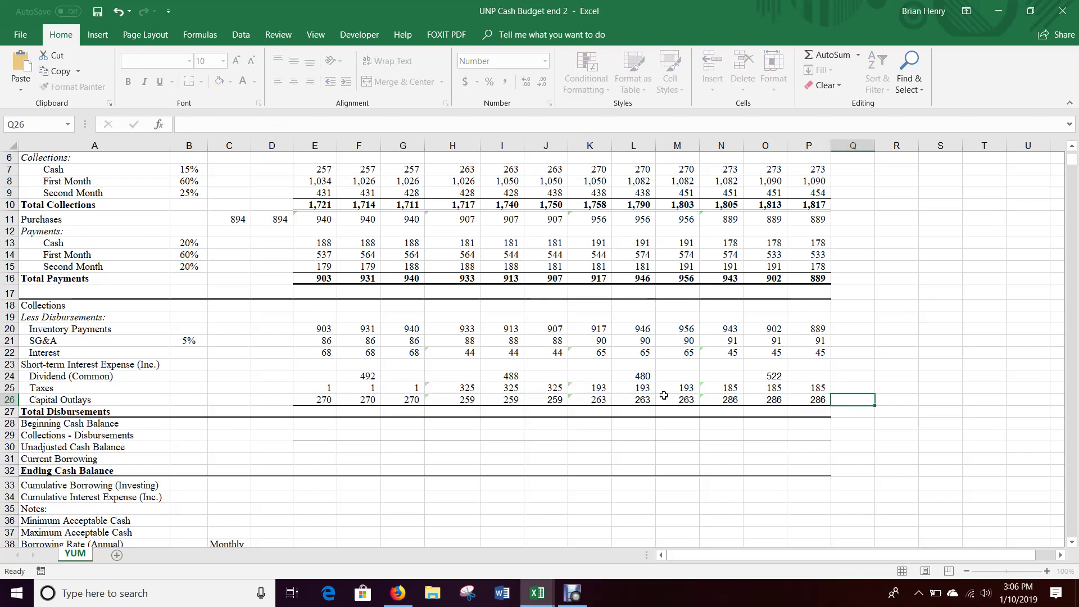
key(ctrl+Return)
key(ctrl+shift+Left)
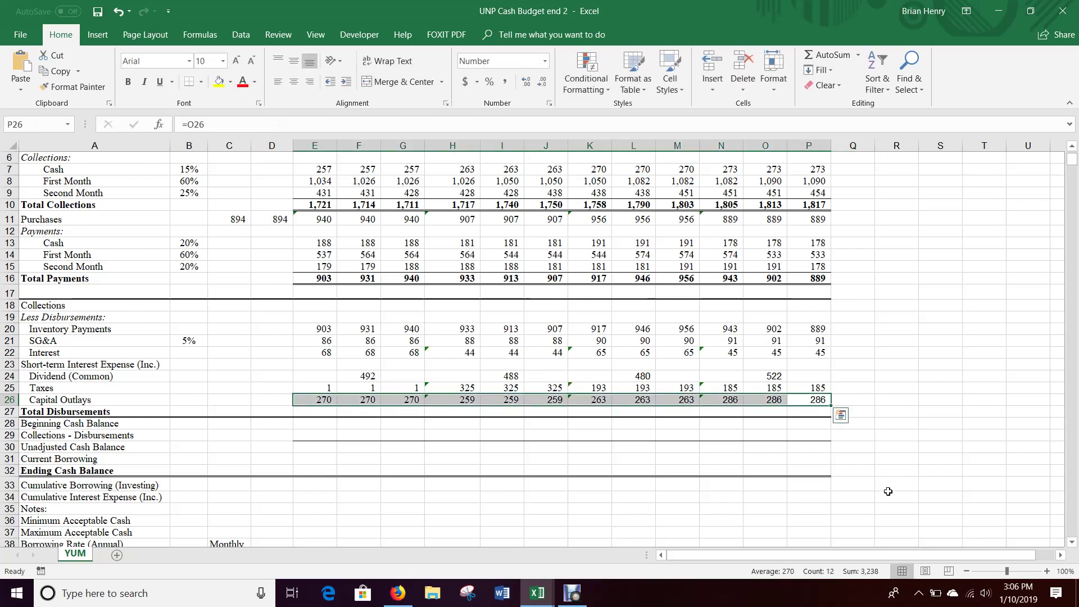
Compare against the SEC 10-K filing, then return to the workbook
click(397, 593)
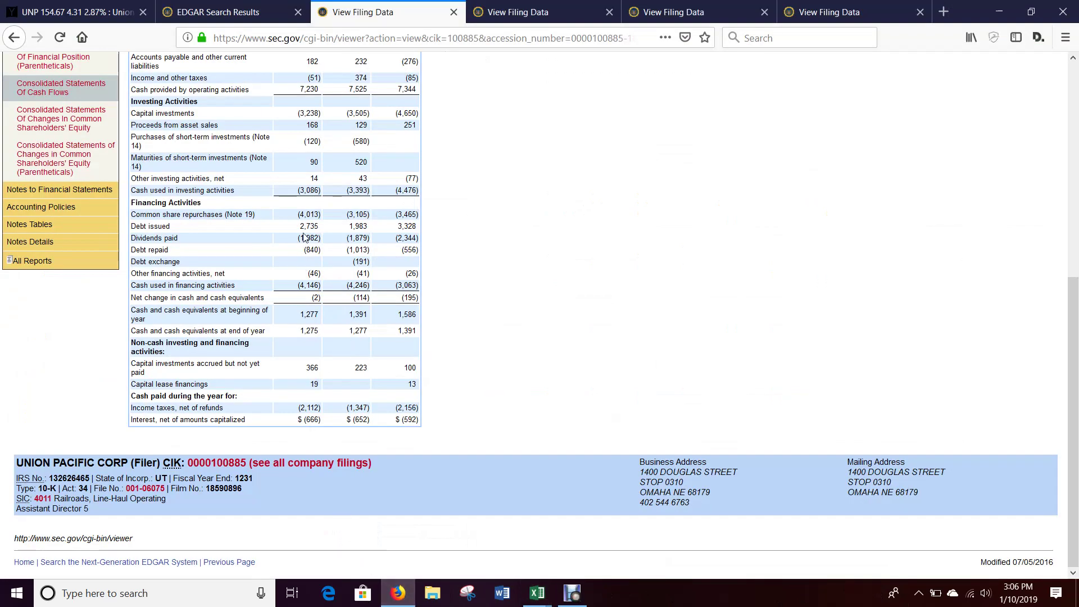
mouse_move(536, 593)
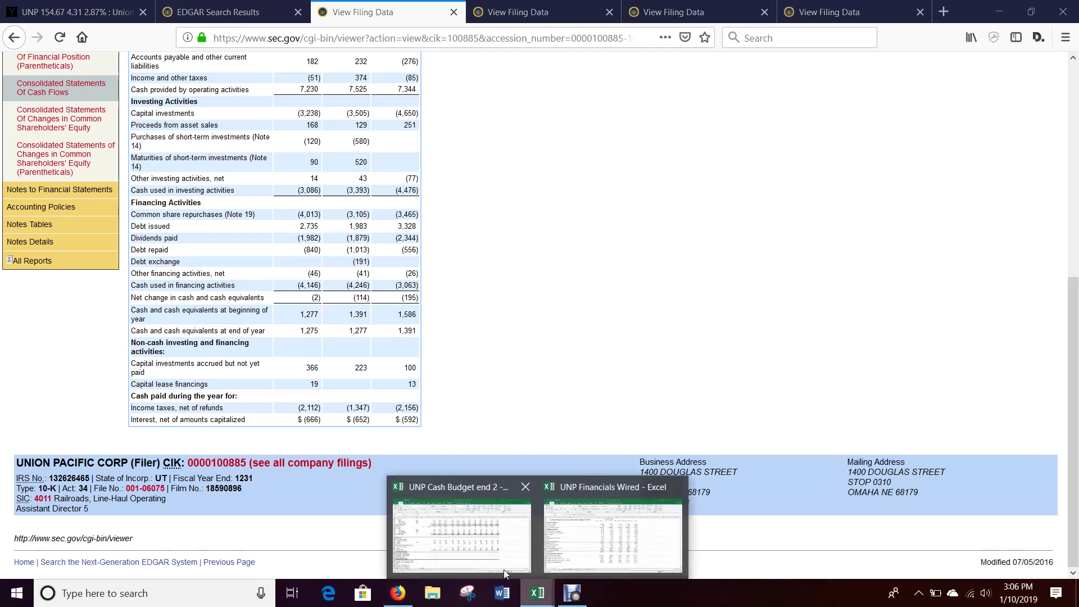
click(504, 568)
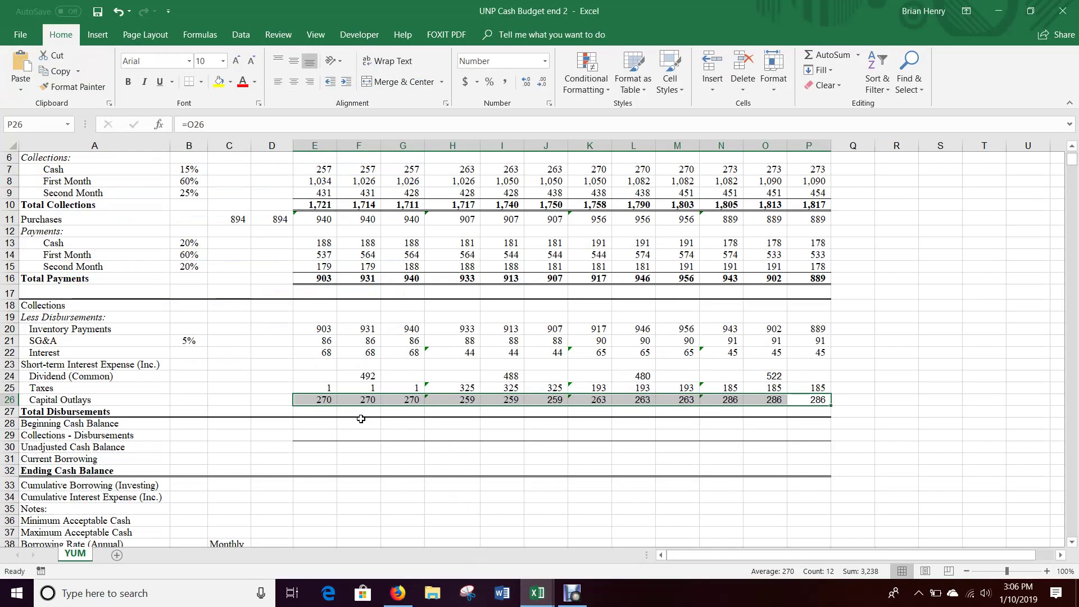
Enter =SUM(E20:E26) in January Total Disbursements and fill it right through December
click(324, 411)
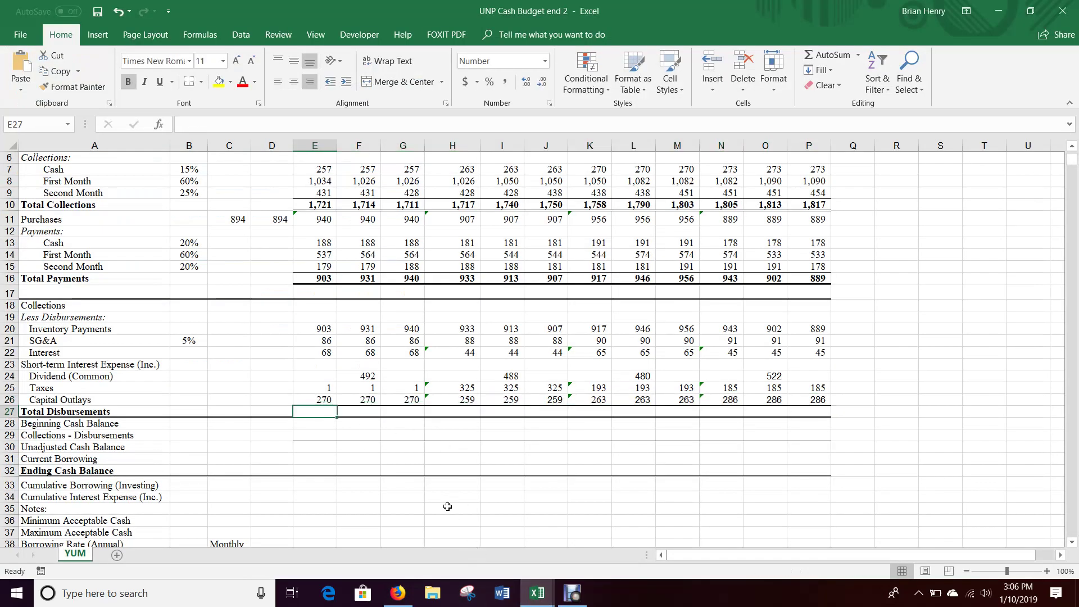
text(=sum()
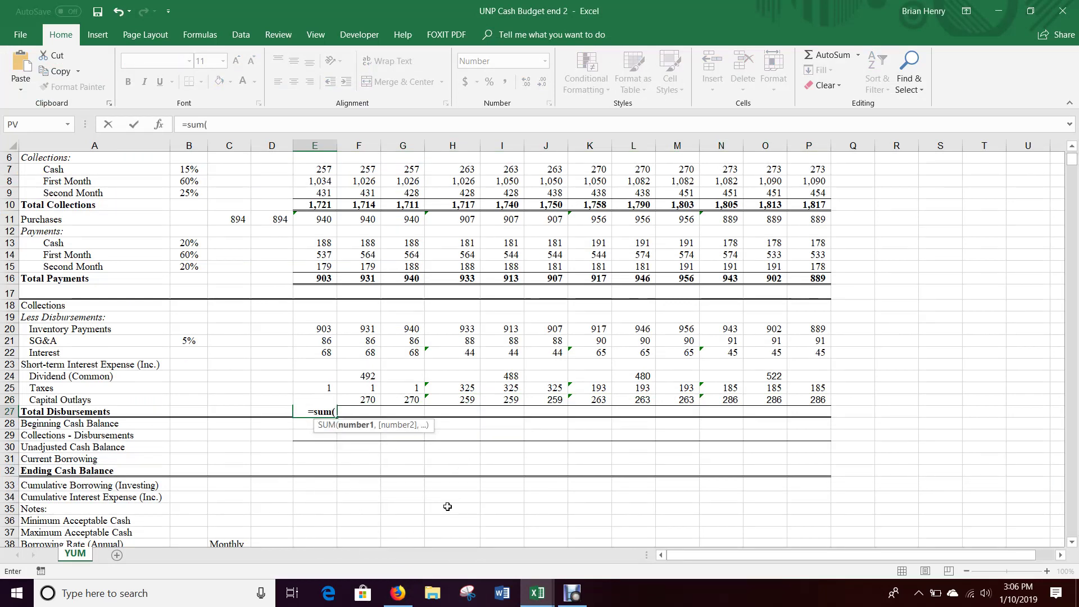
key(Up)
key(shift+Up)
key(shift+Up)
key(shift+Up)
key(shift+Up)
key(shift+Up)
key(shift+Up)
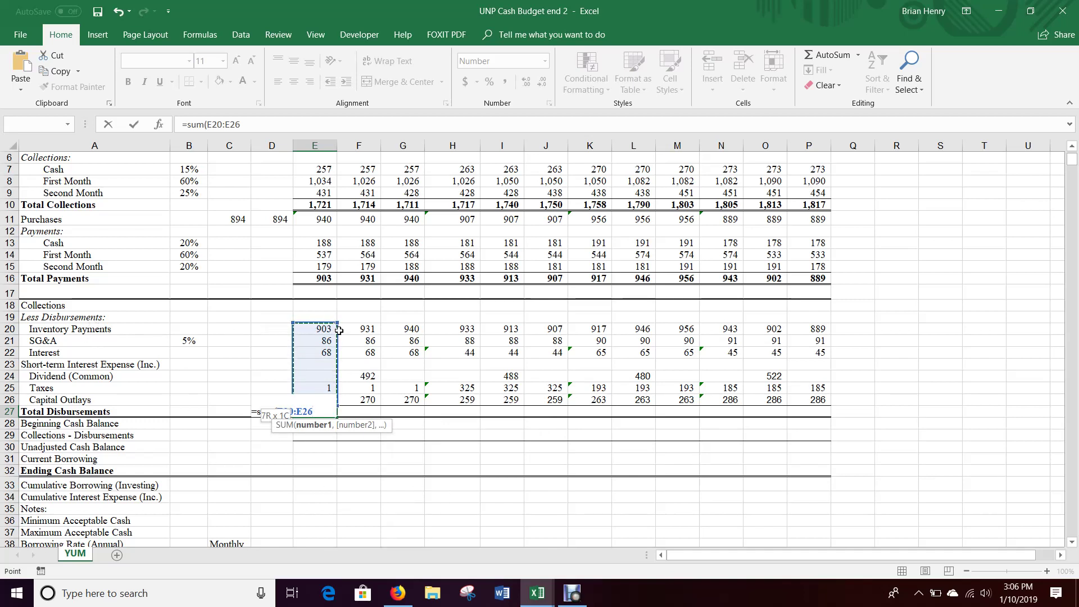
key(Return)
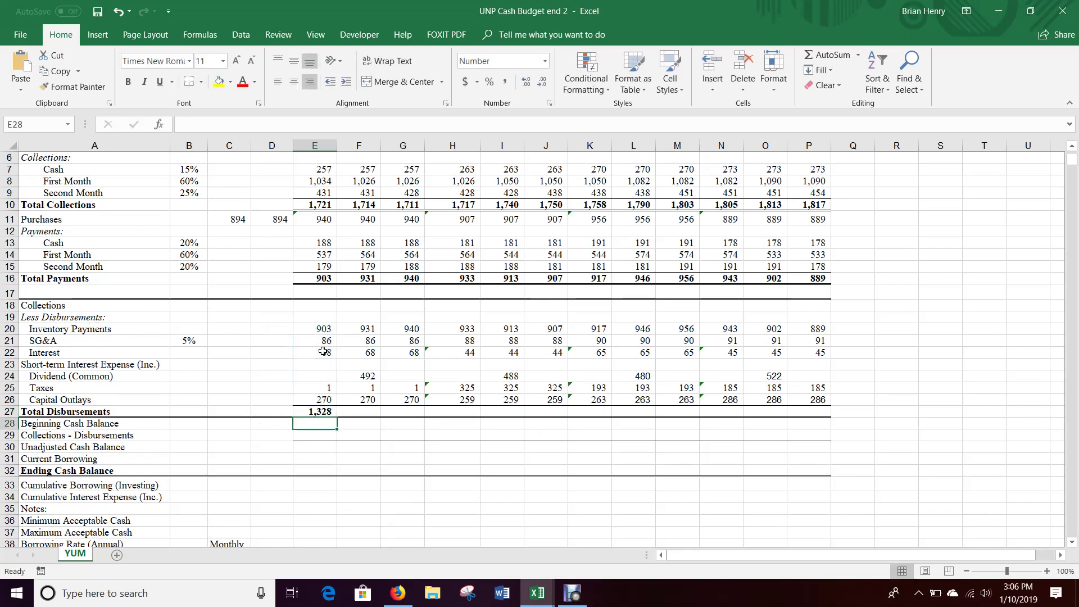
key(Up)
key(Right)
key(Right)
key(Right)
key(Right)
key(Right)
key(Right)
key(Right)
key(Right)
key(Right)
key(Right)
key(Right)
key(ctrl+shift+Left)
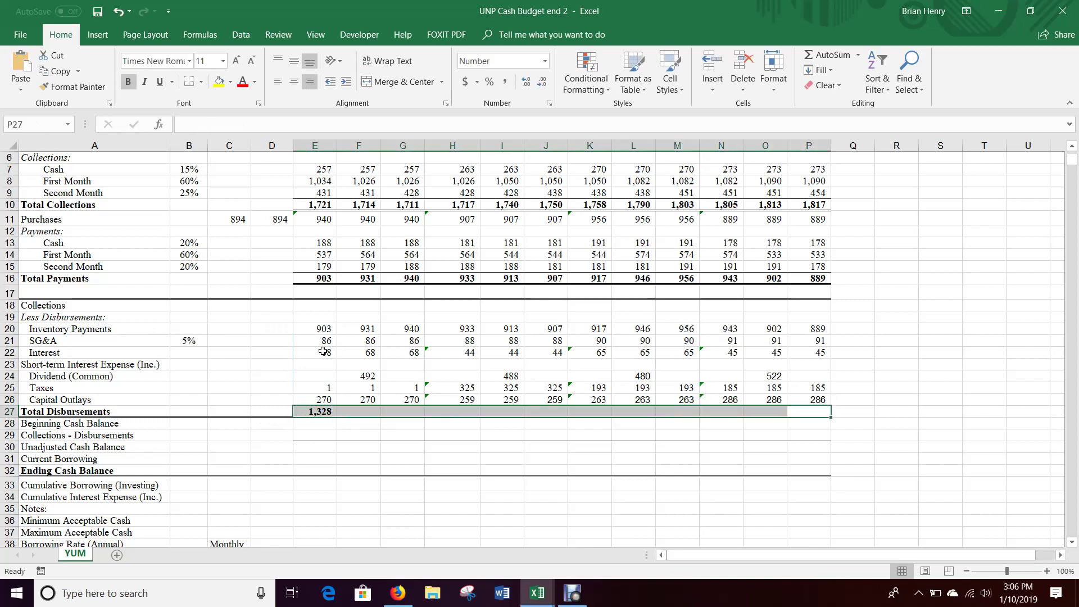
key(ctrl+r)
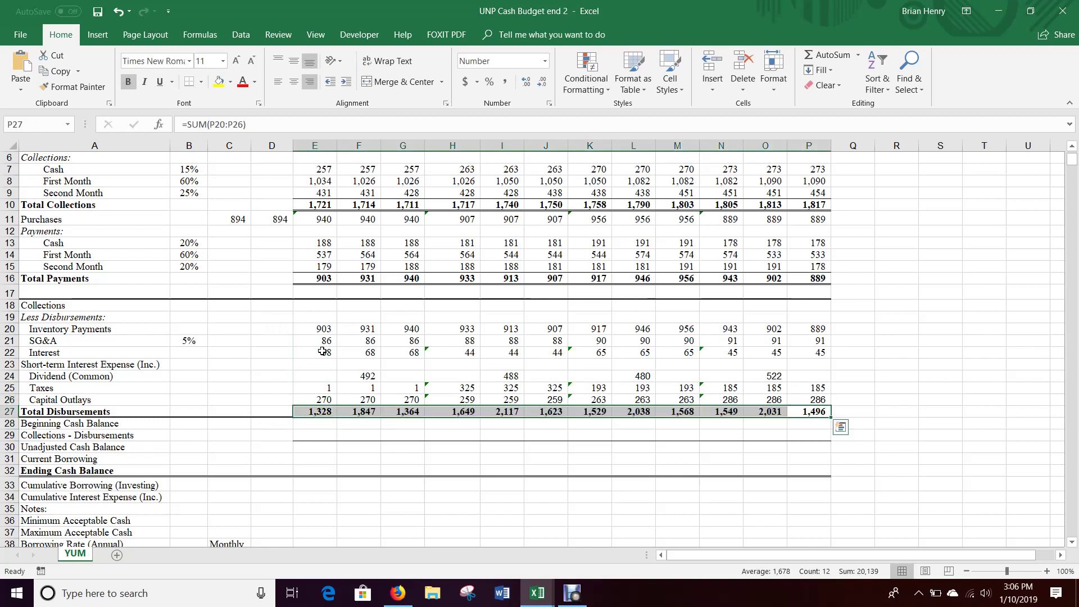
scroll(241, 453, down, 2)
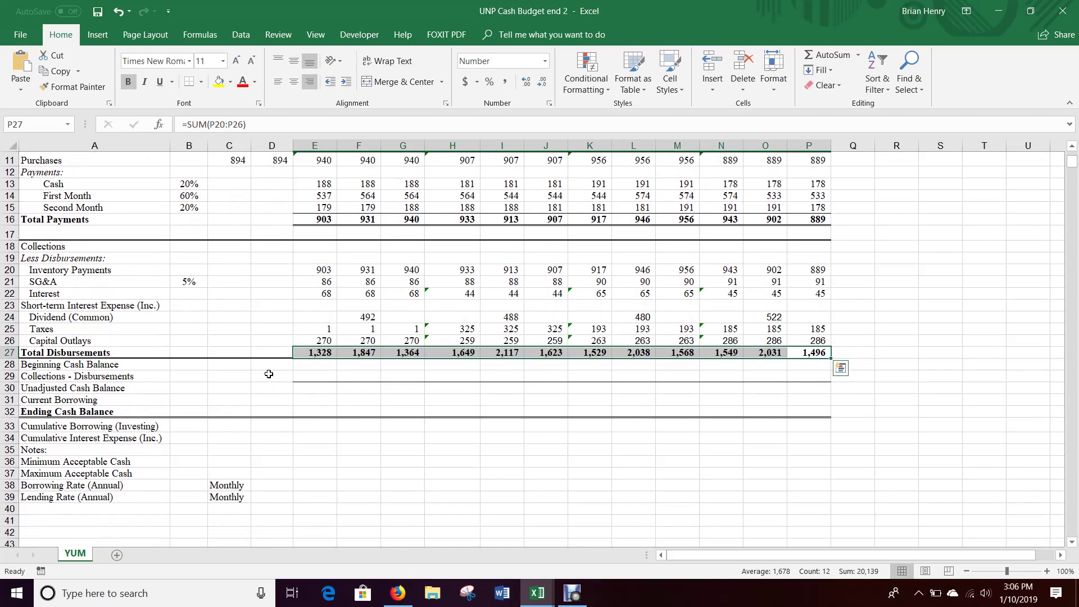